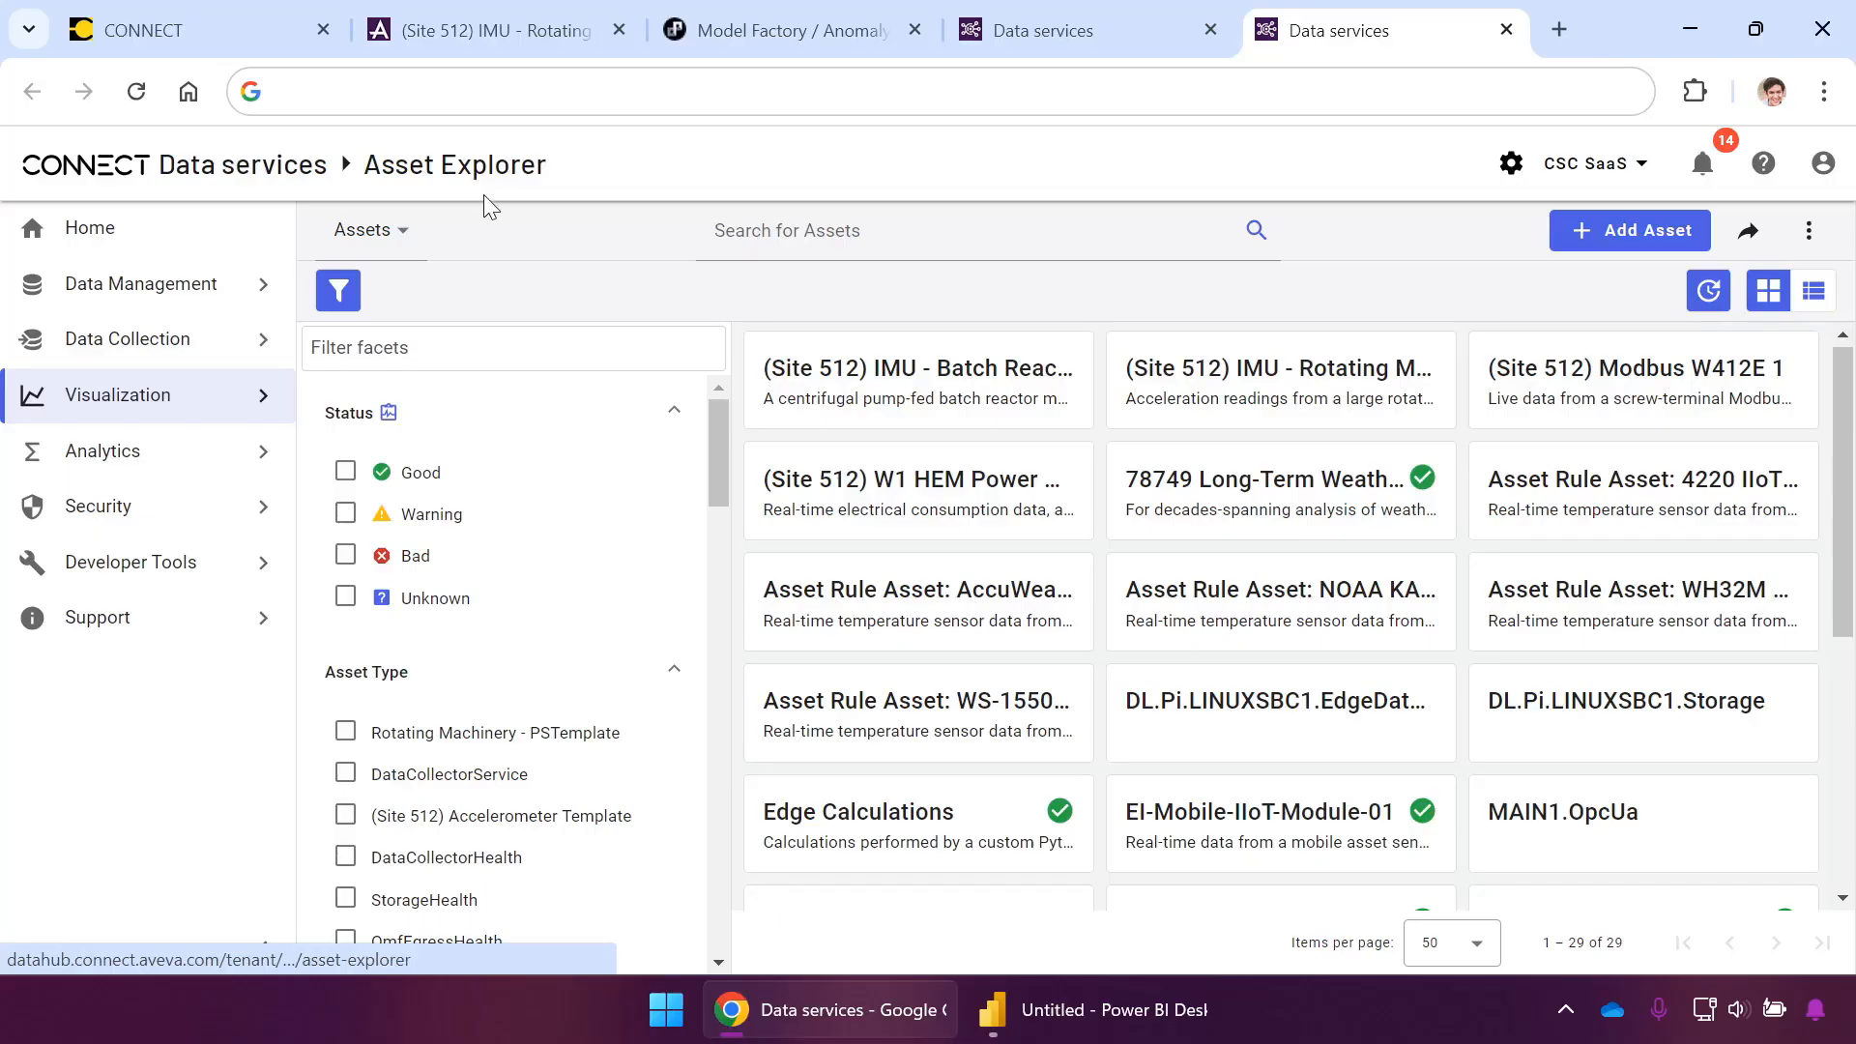
Look over the rotating machinery monitoring dashboard, the anomaly detection model overview and the data source list in Power BI Desktop
left_click(500, 50)
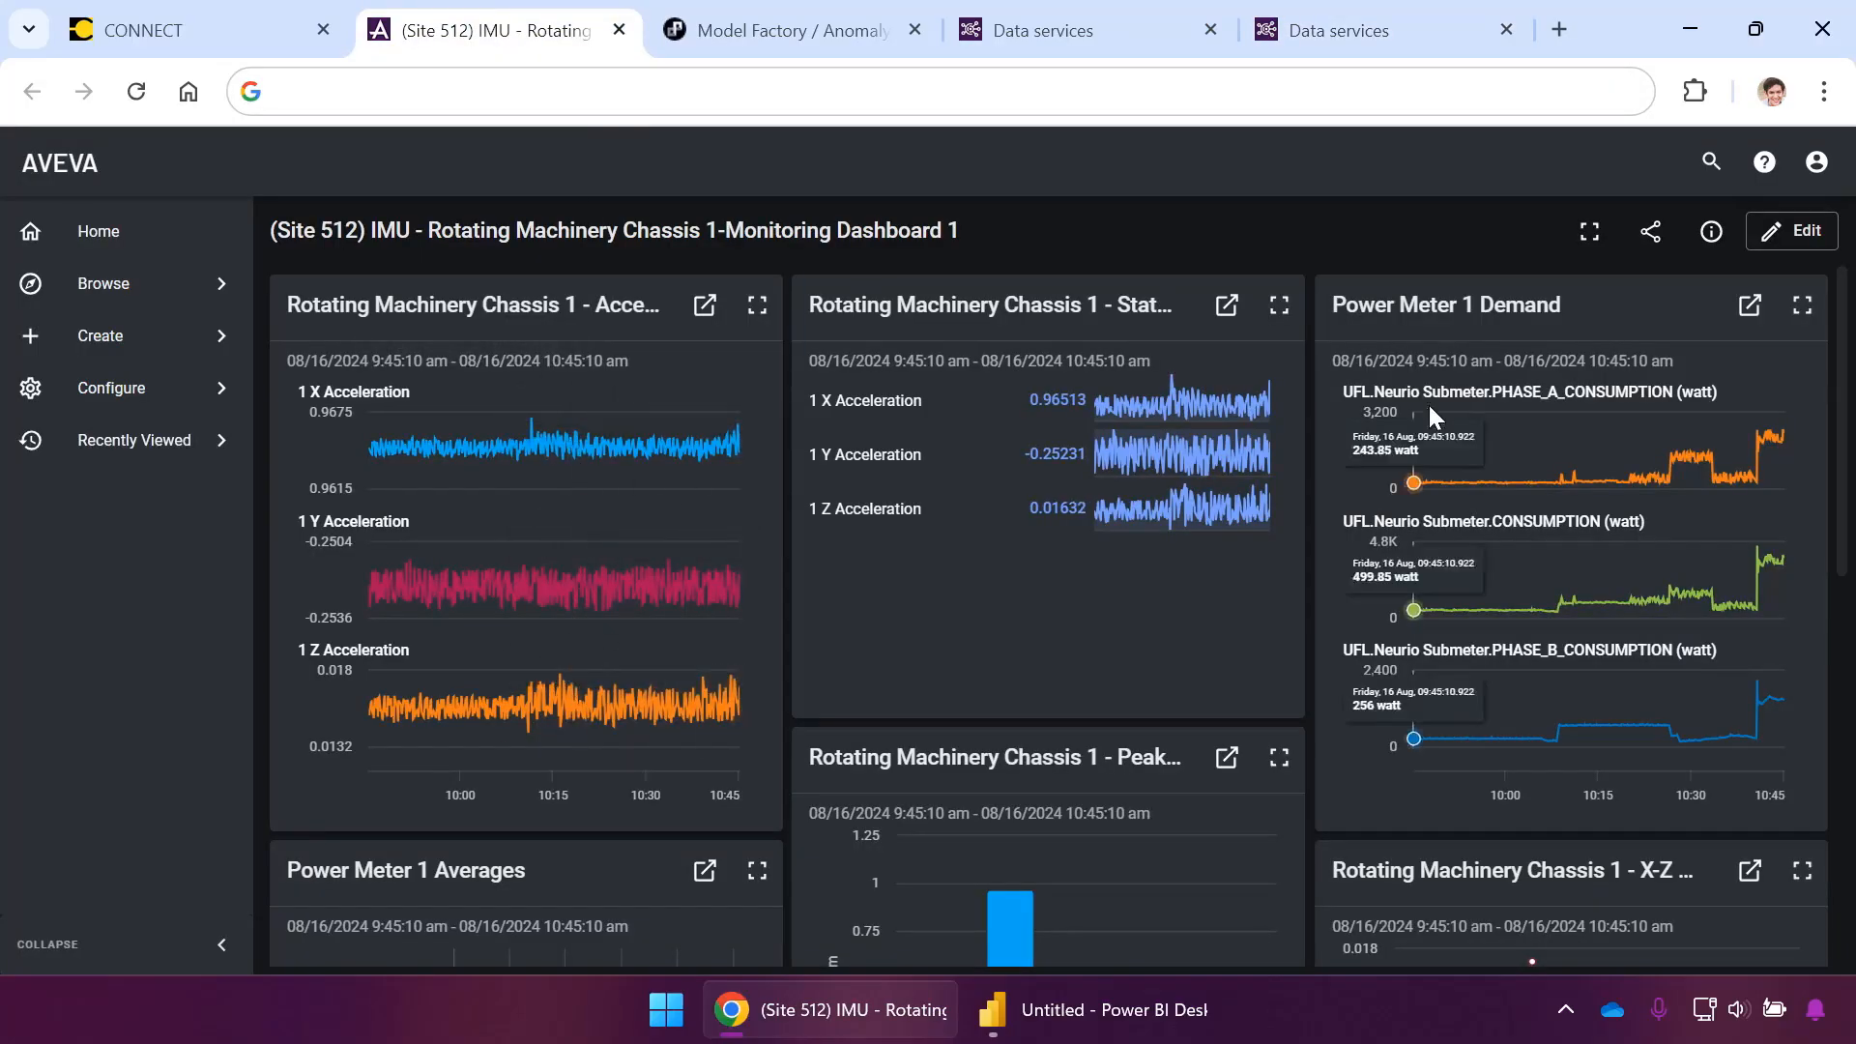
left_click(808, 41)
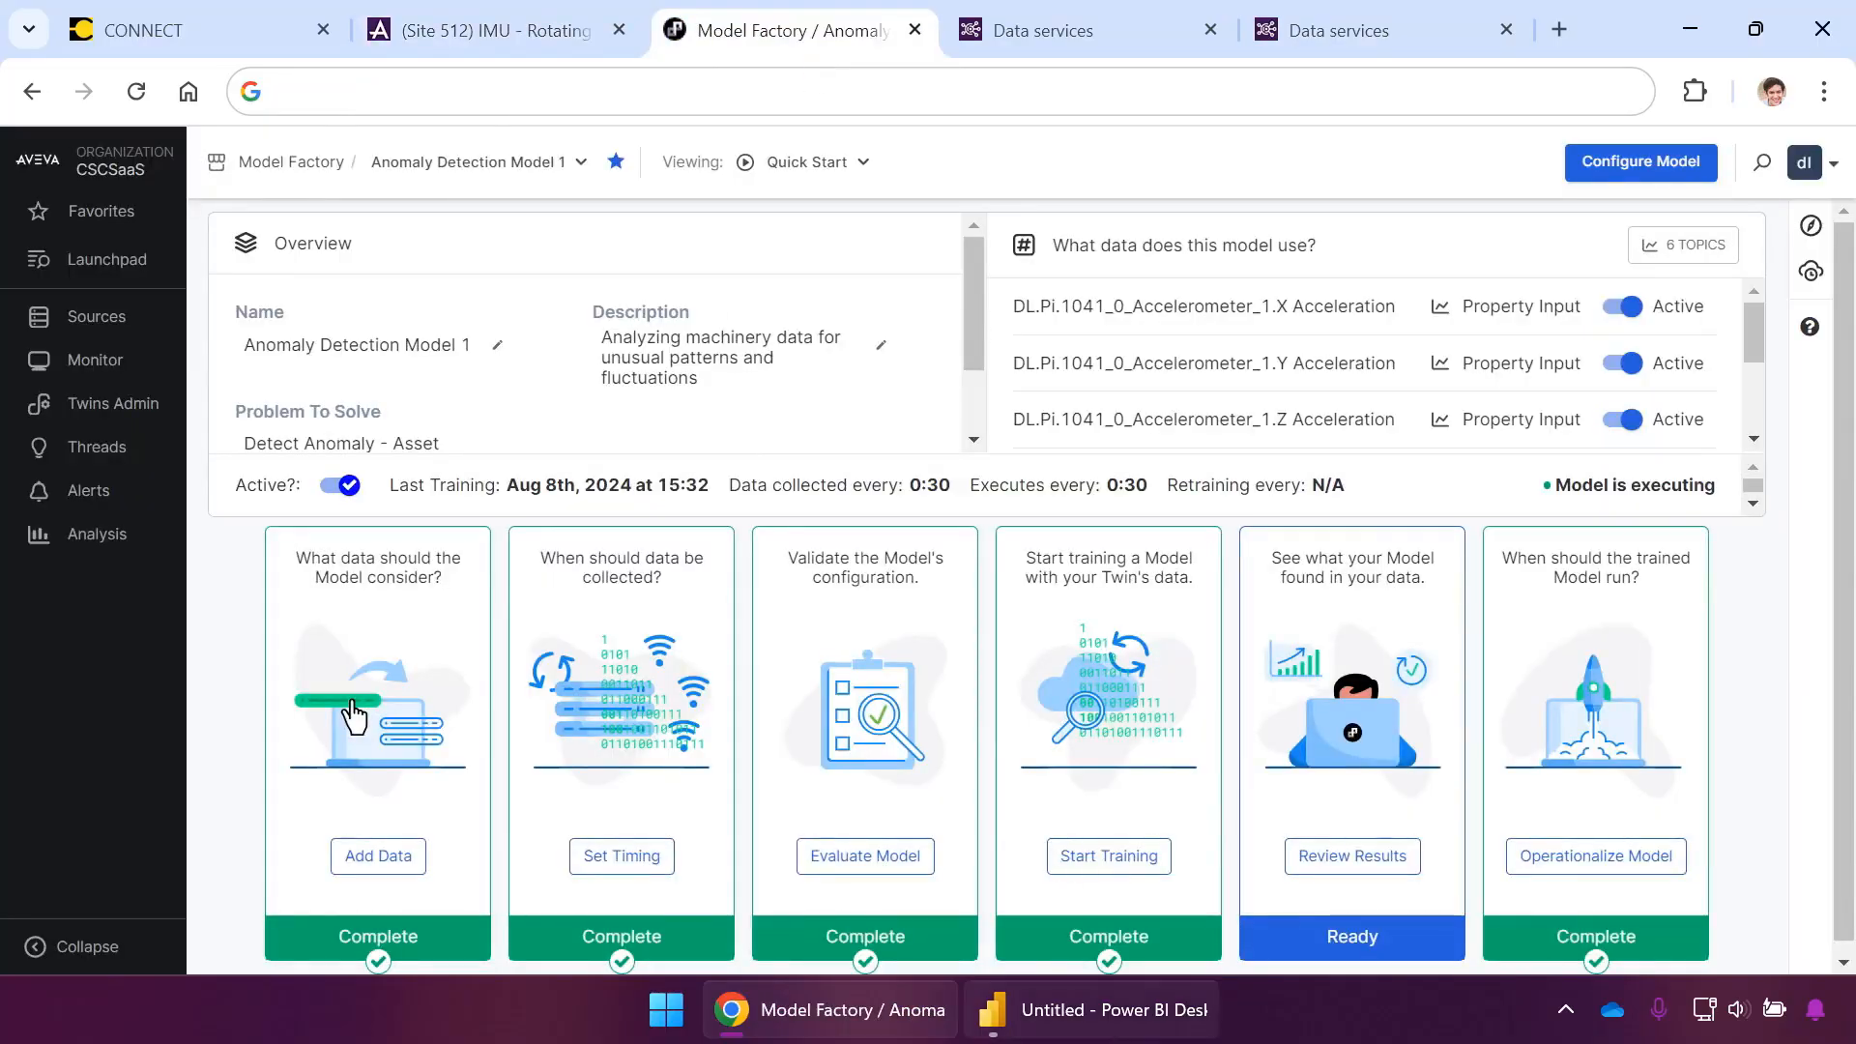
left_click(1121, 1007)
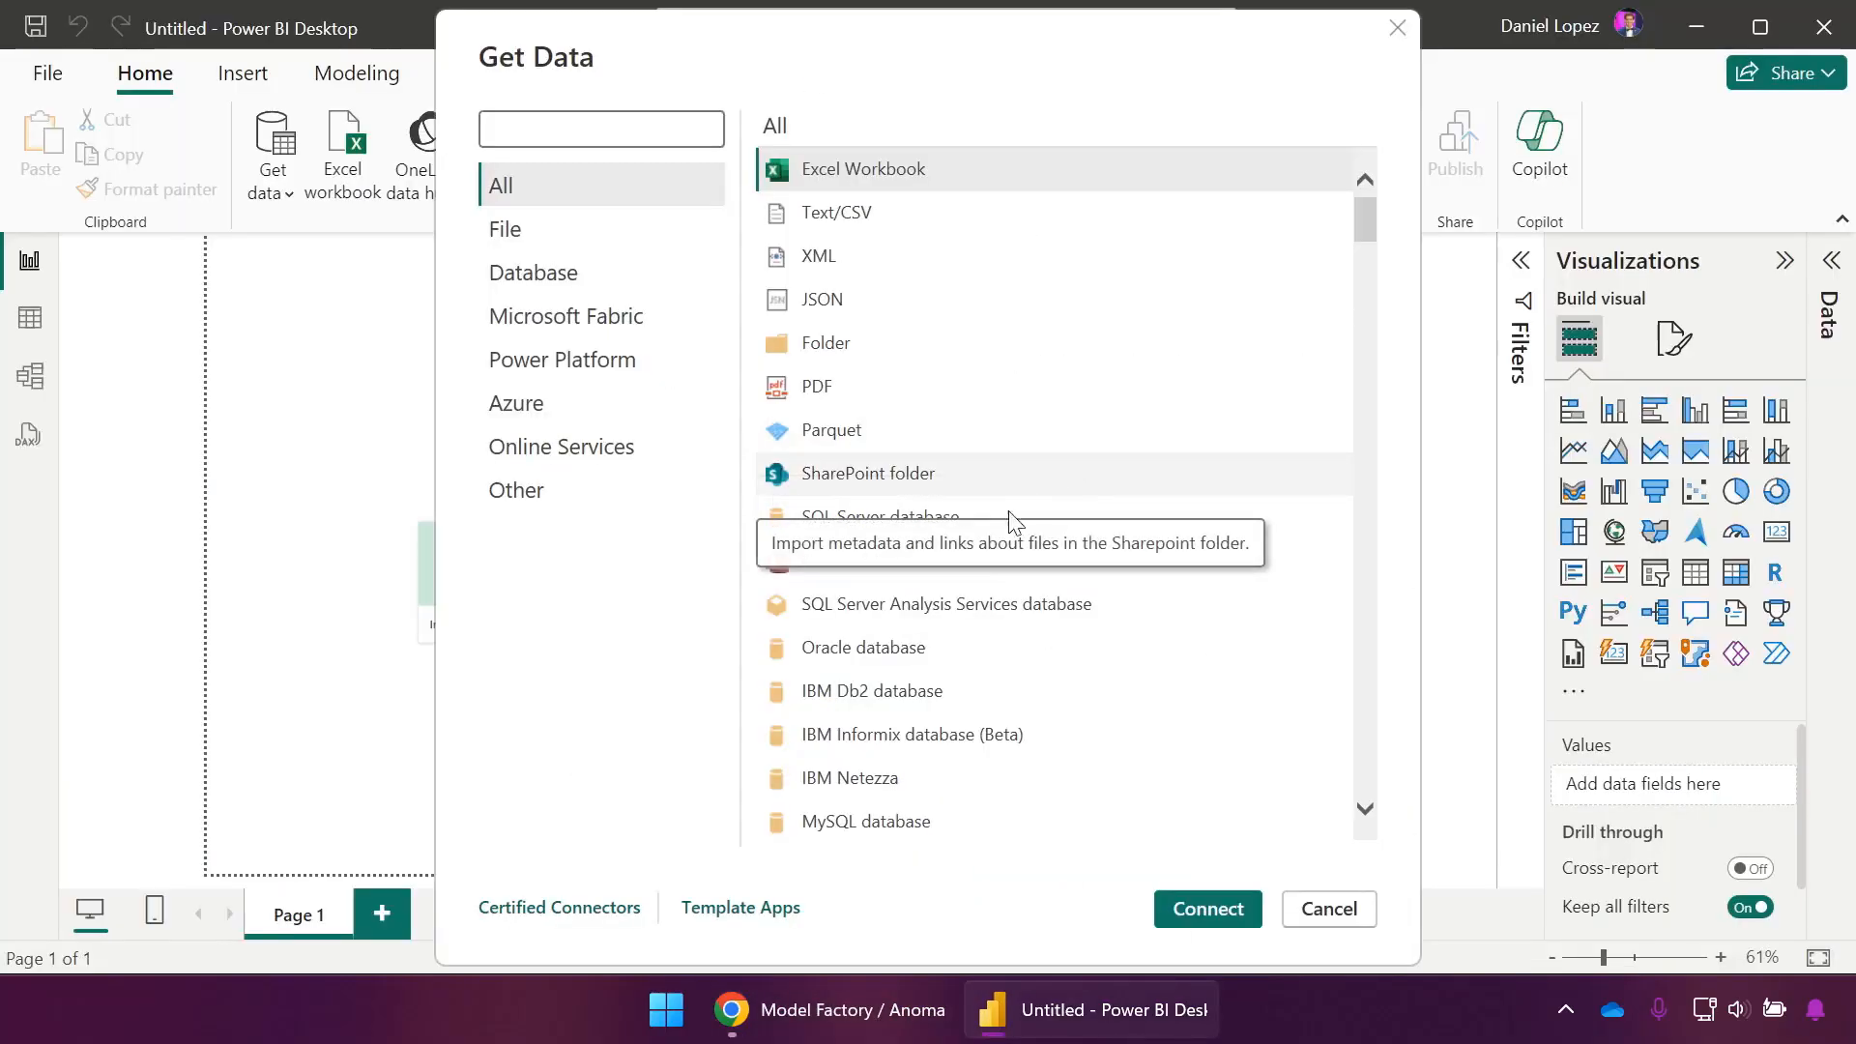
left_click(870, 1011)
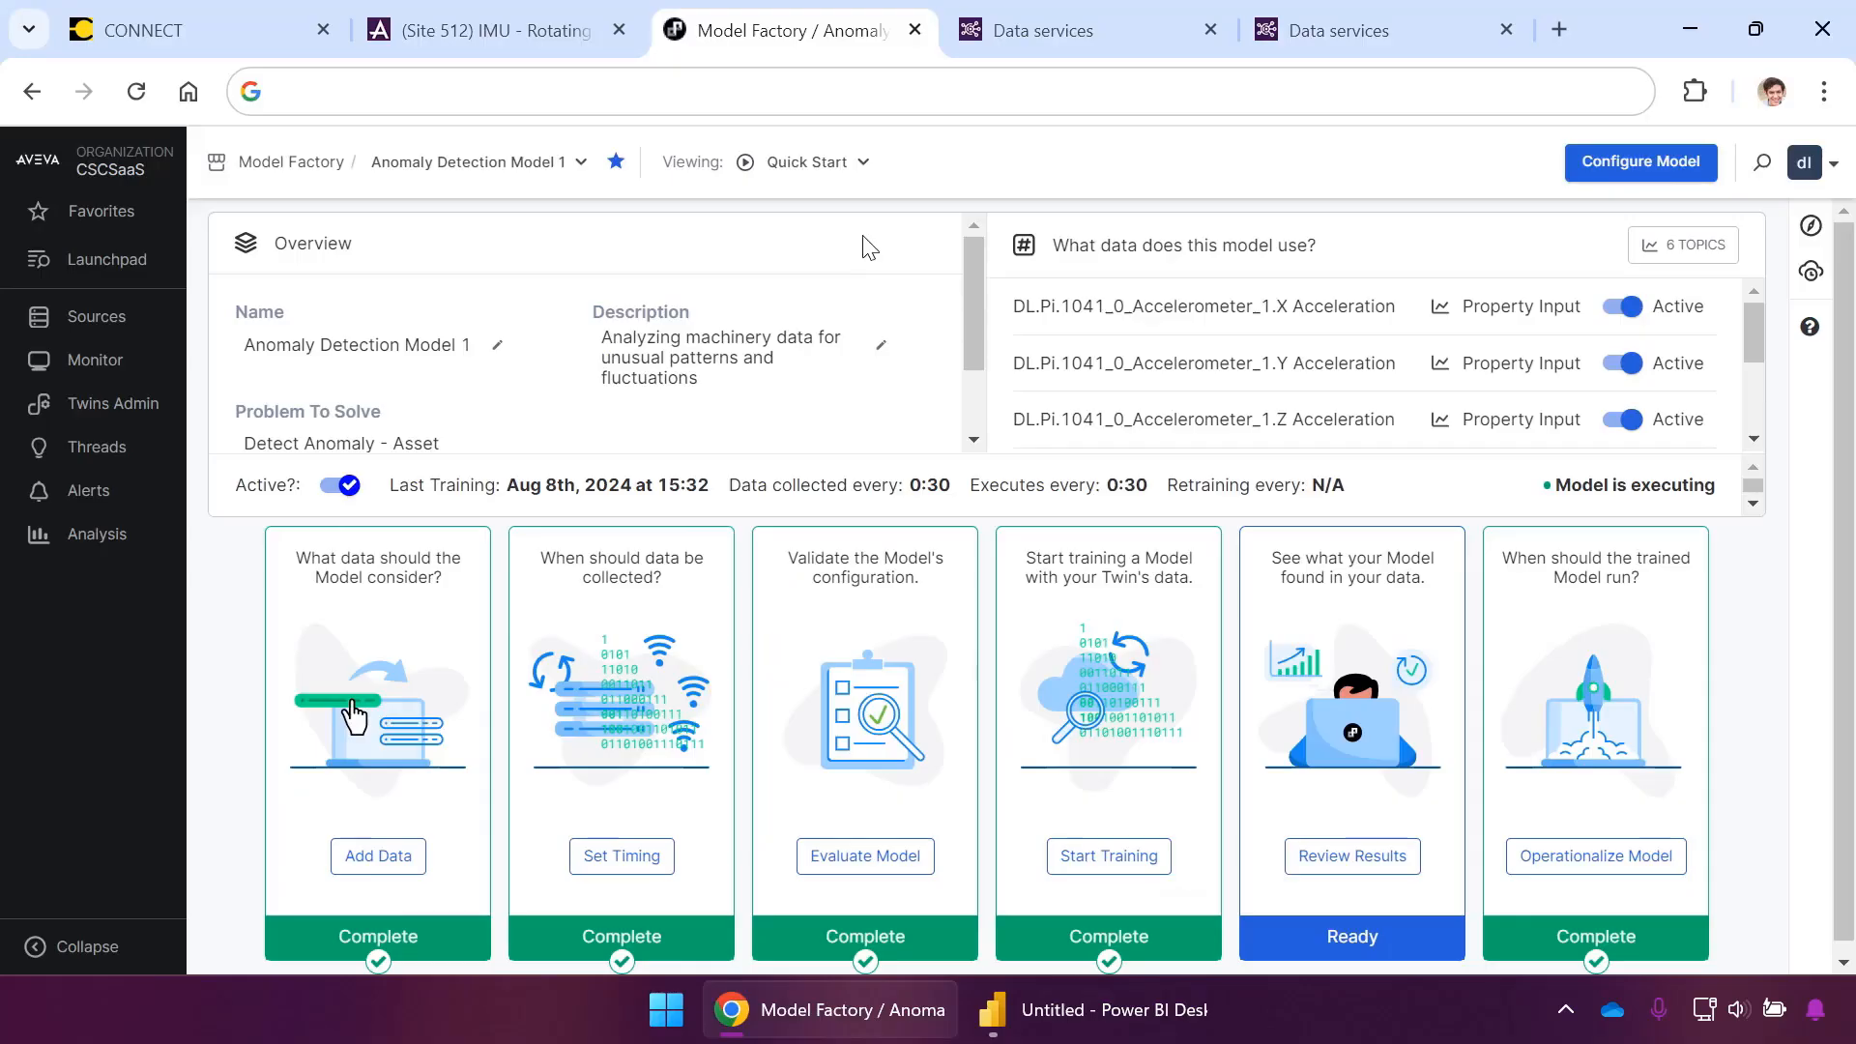
Review the streams listed in the Sequential Data Store, up to the start of the list
left_click(1049, 37)
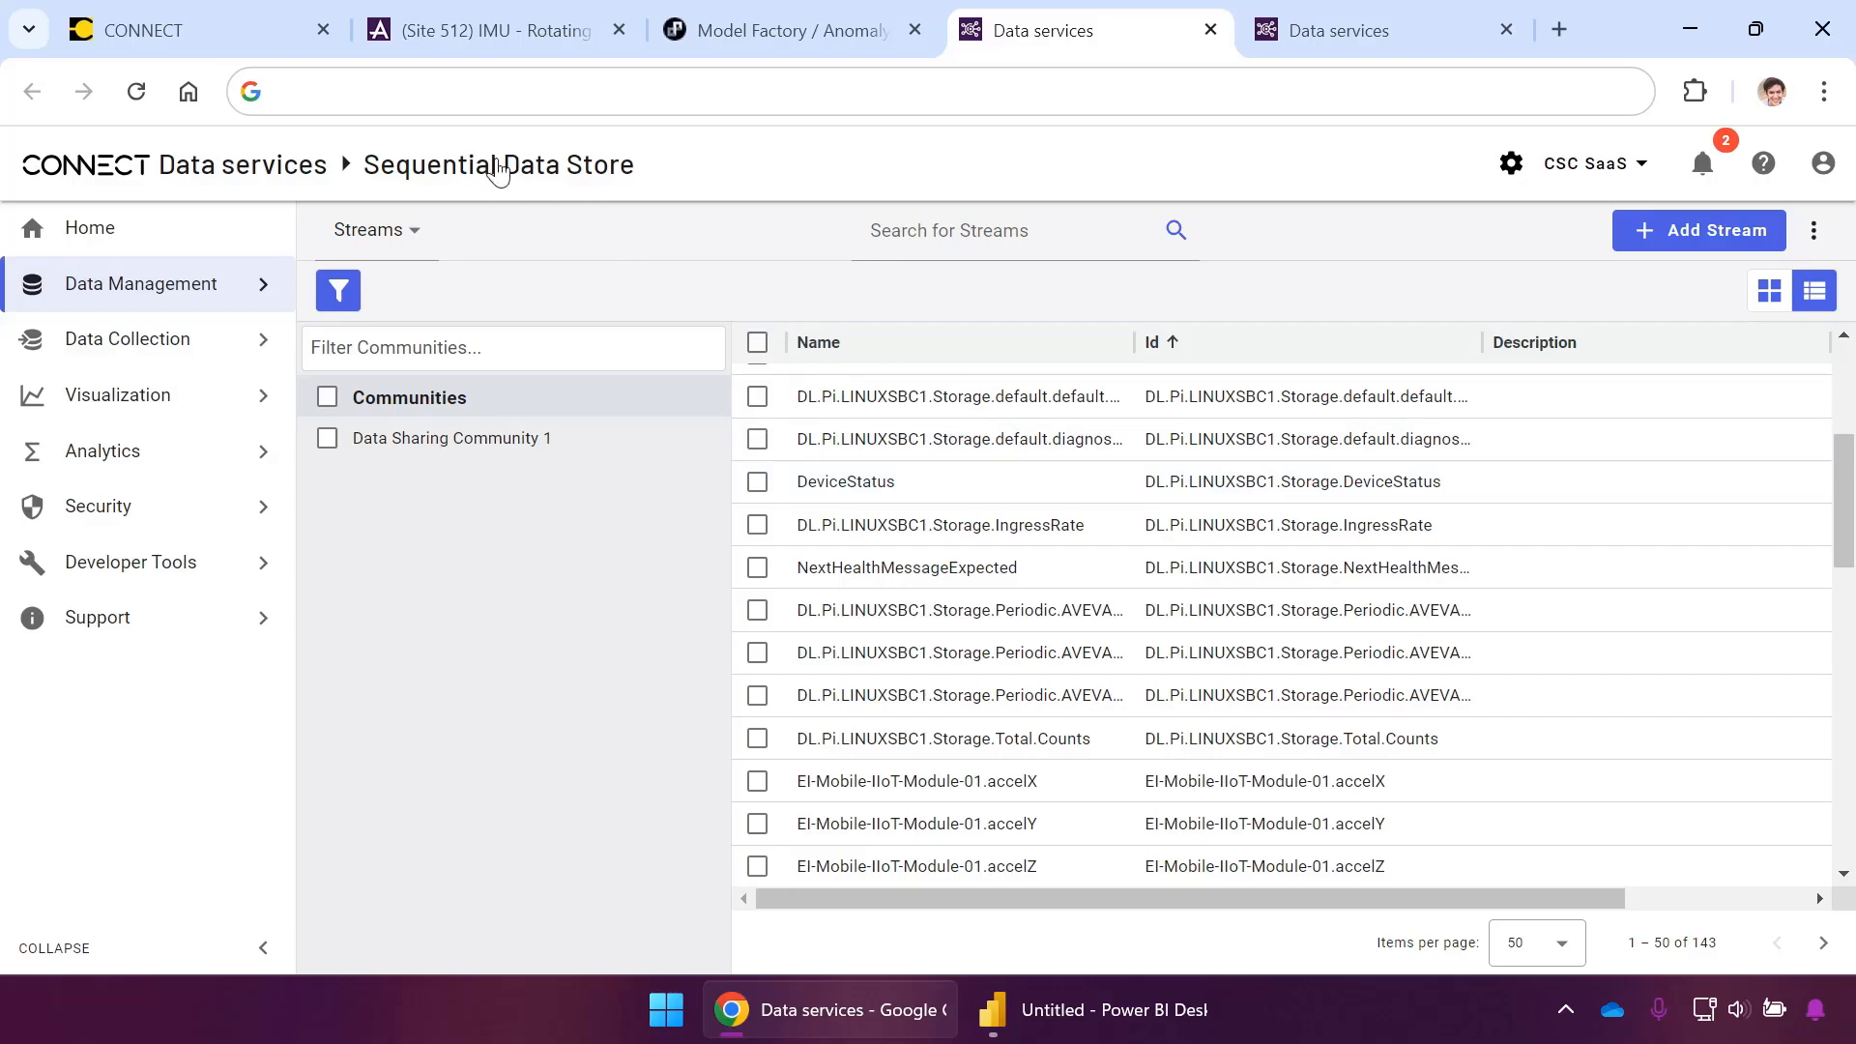
left_click_drag(1842, 464, 1844, 386)
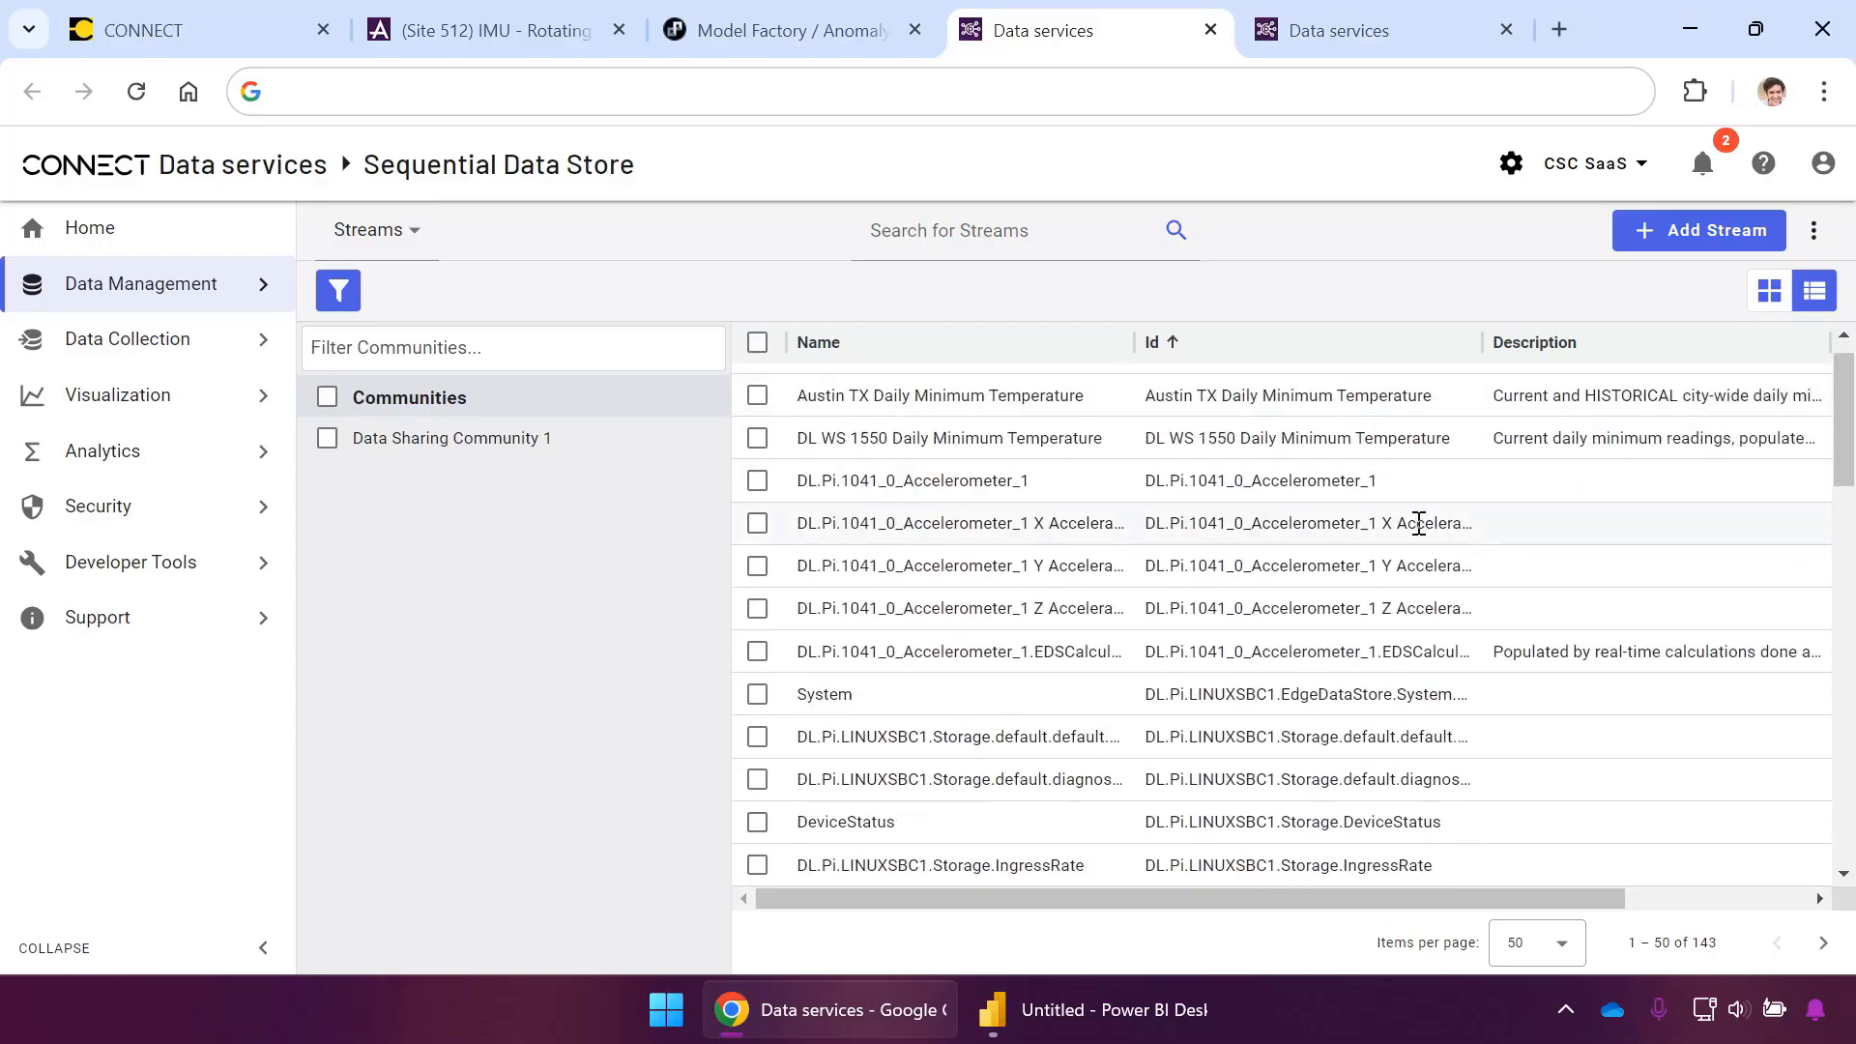
mouse_move(1850, 394)
left_mouse_down()
mouse_move(1843, 588)
mouse_move(1841, 384)
left_mouse_up()
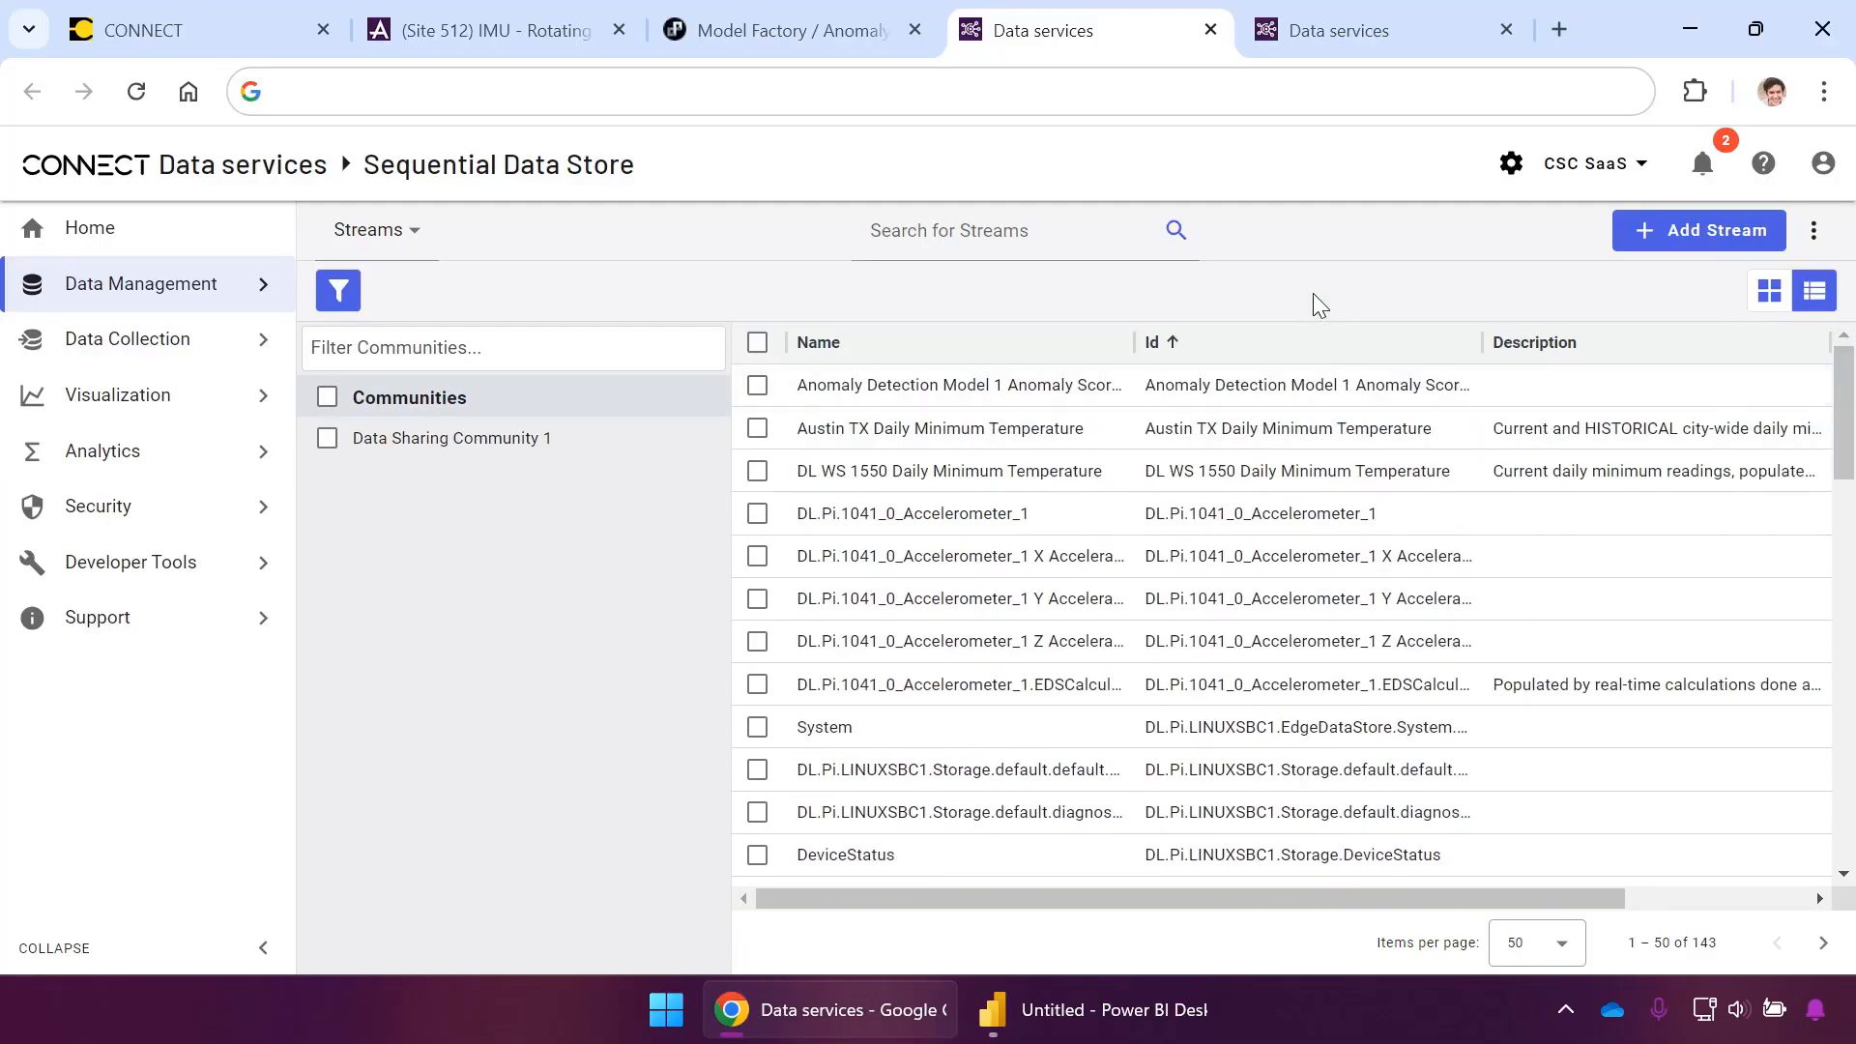
Start a new asset without an asset type in Asset Explorer, named Machine74656 and described as "Rotating machinery"
left_click(211, 404)
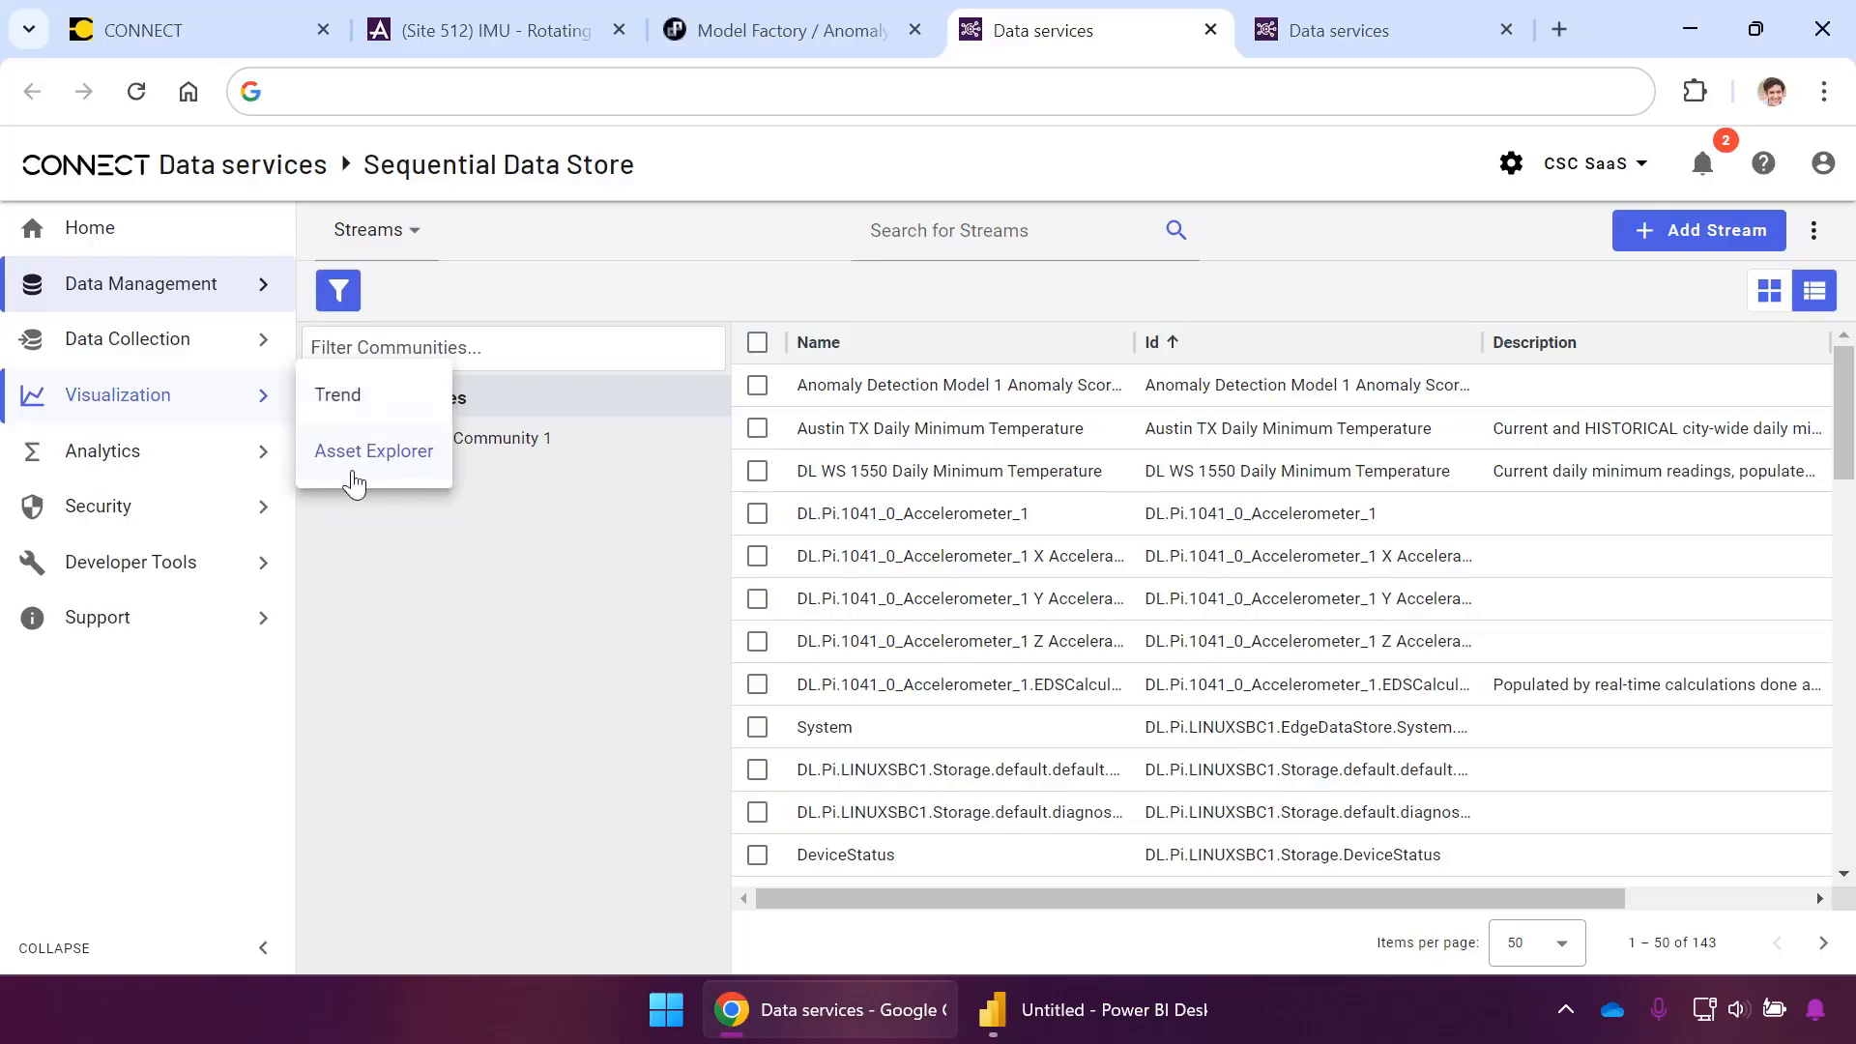
left_click(1302, 42)
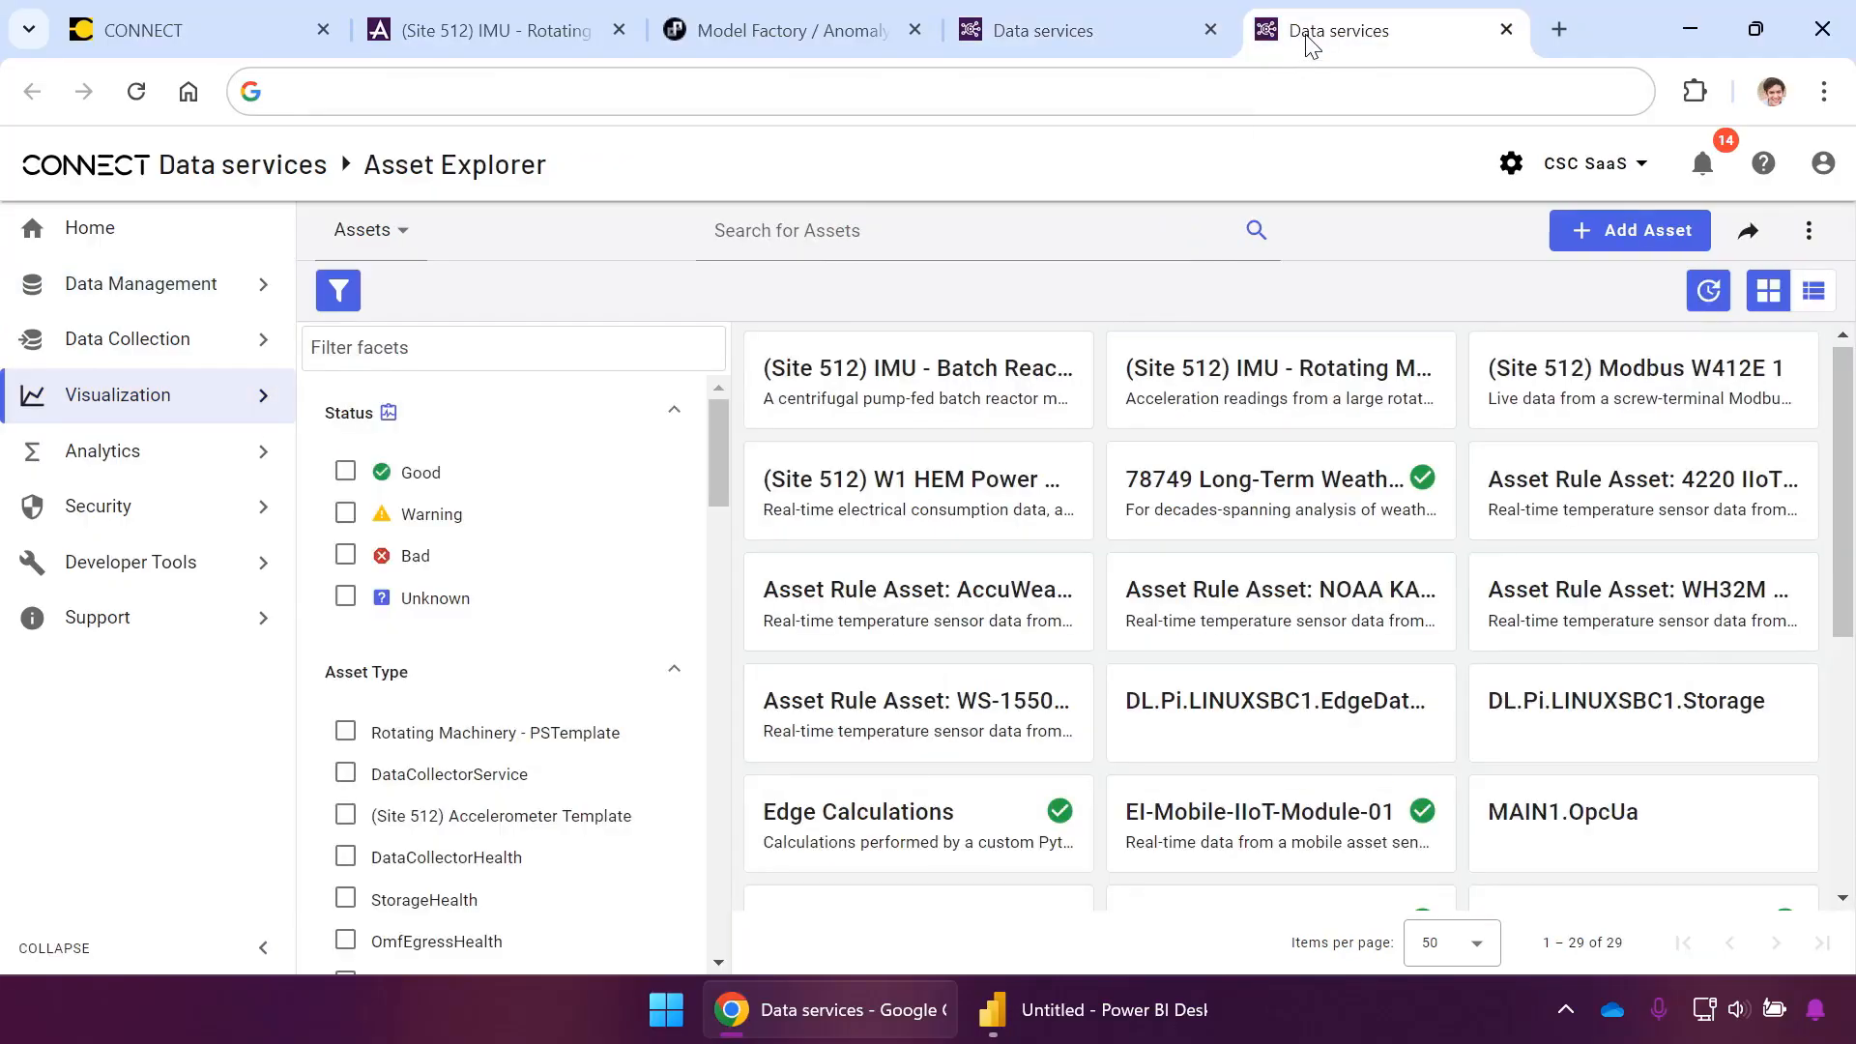
left_click(1655, 236)
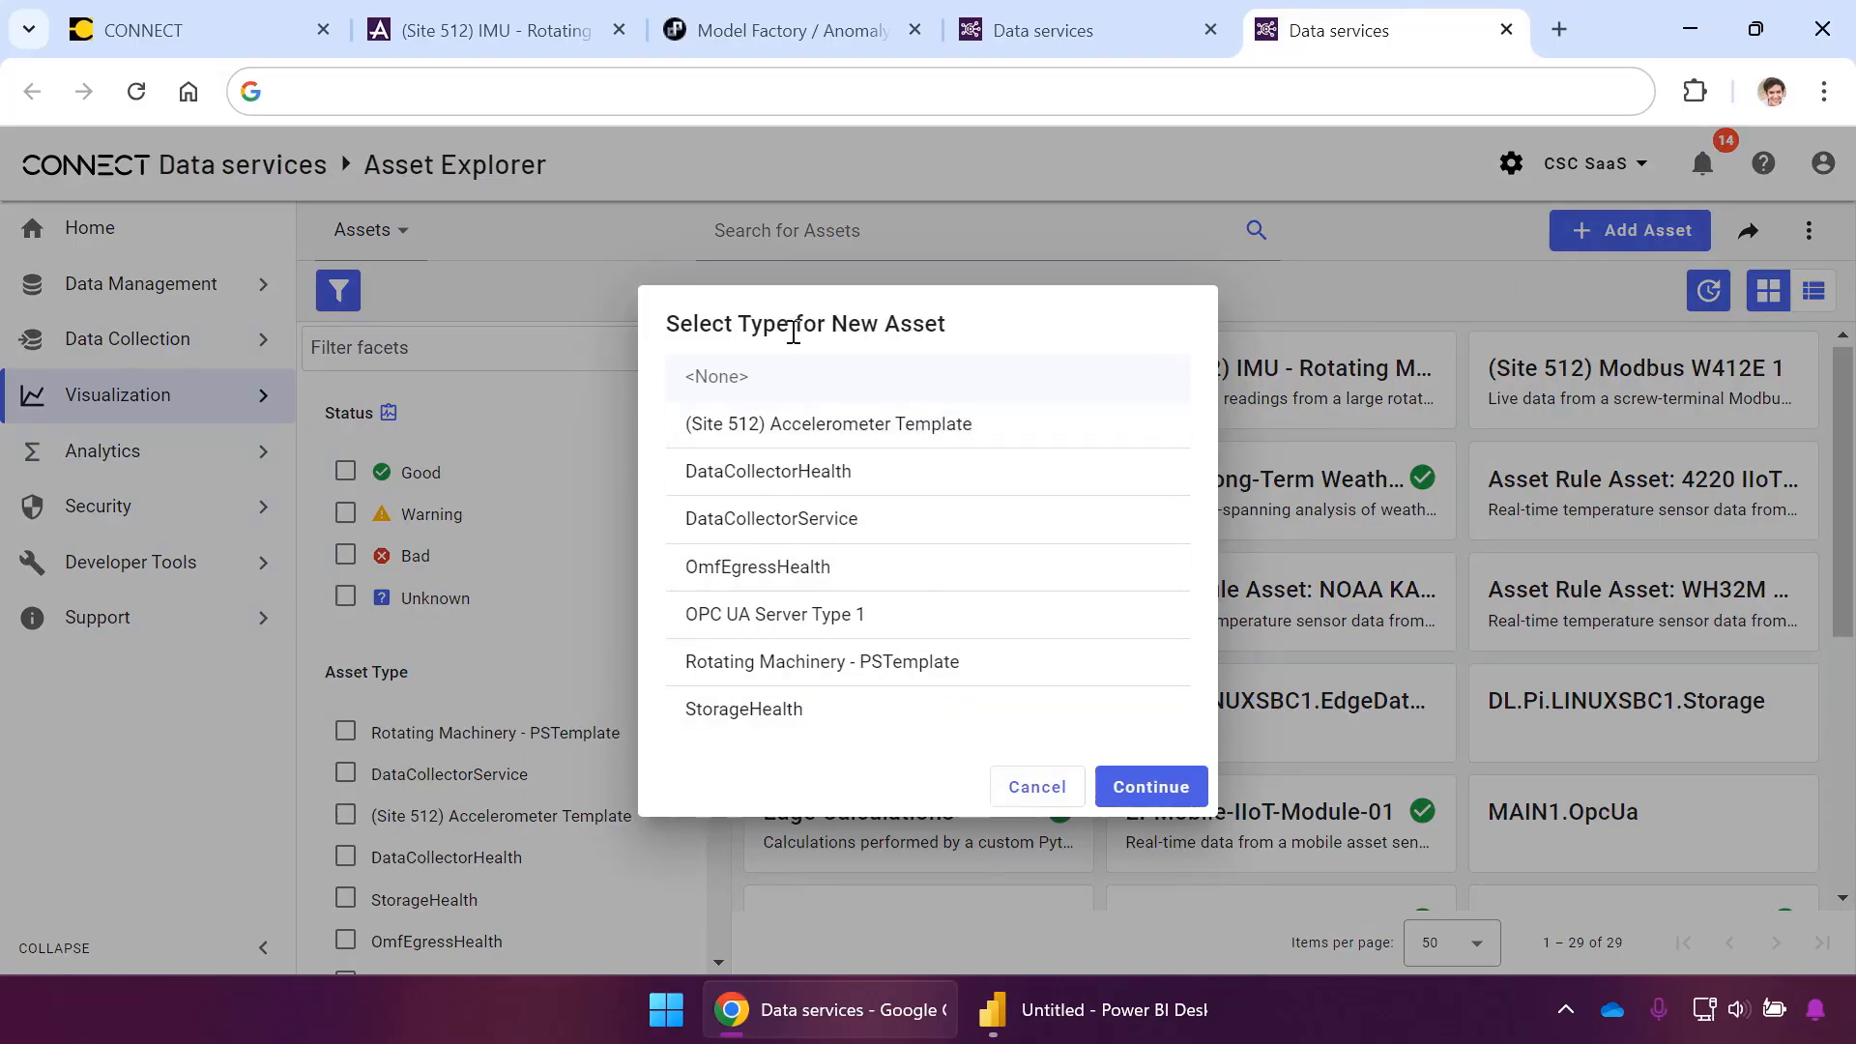
left_click(1168, 785)
left_click(1266, 314)
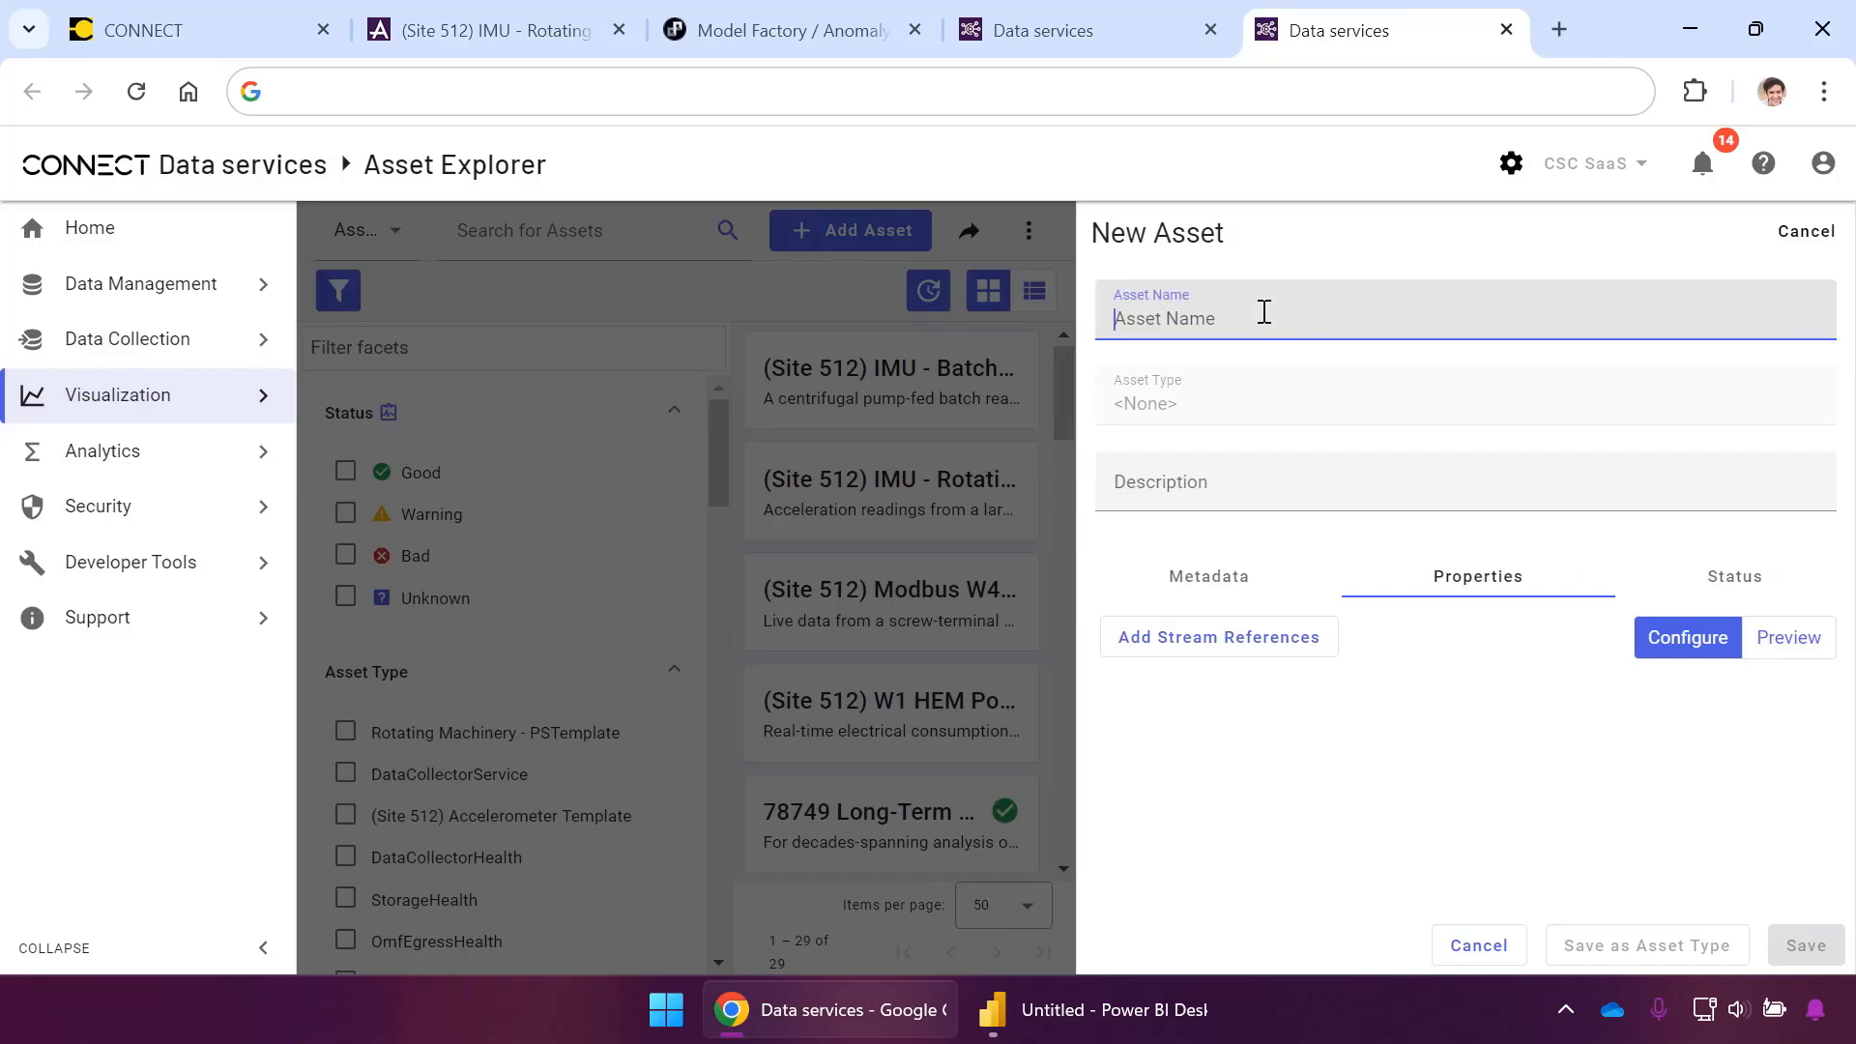
type("Machine74656")
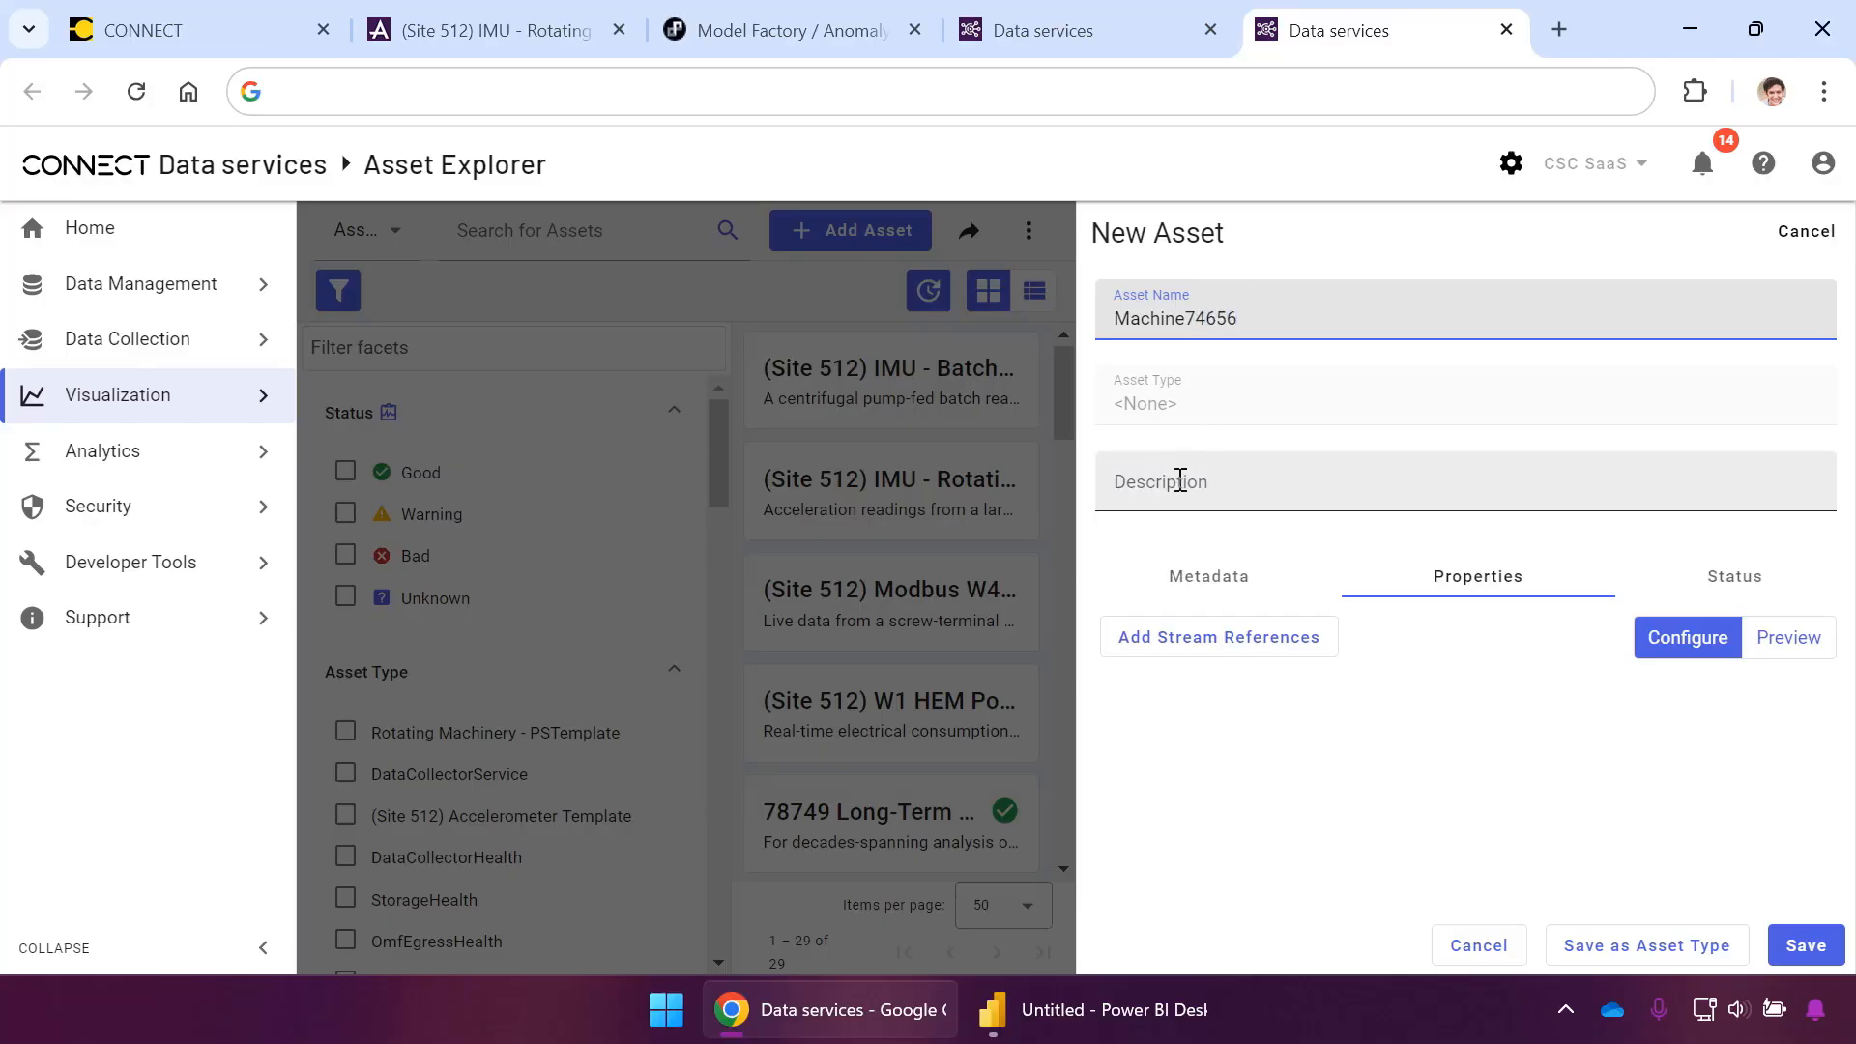
left_click(1180, 481)
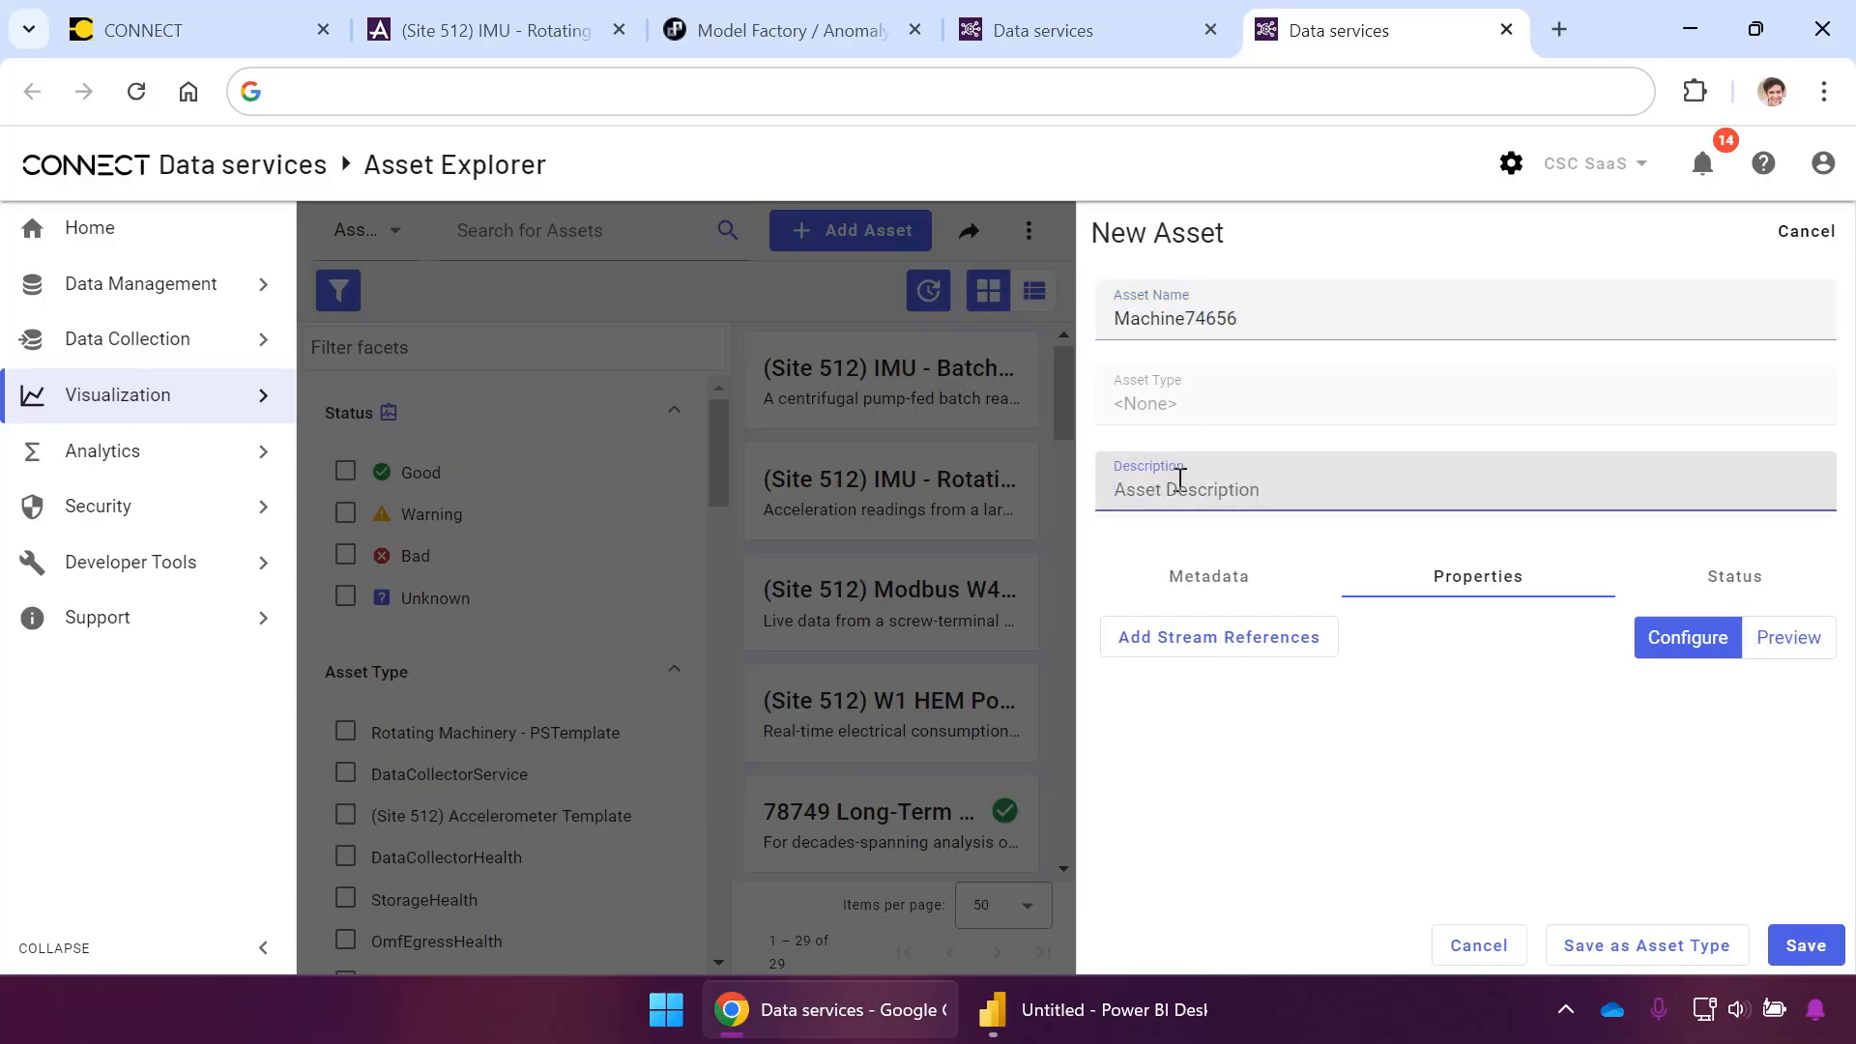
type("Rotating machinery")
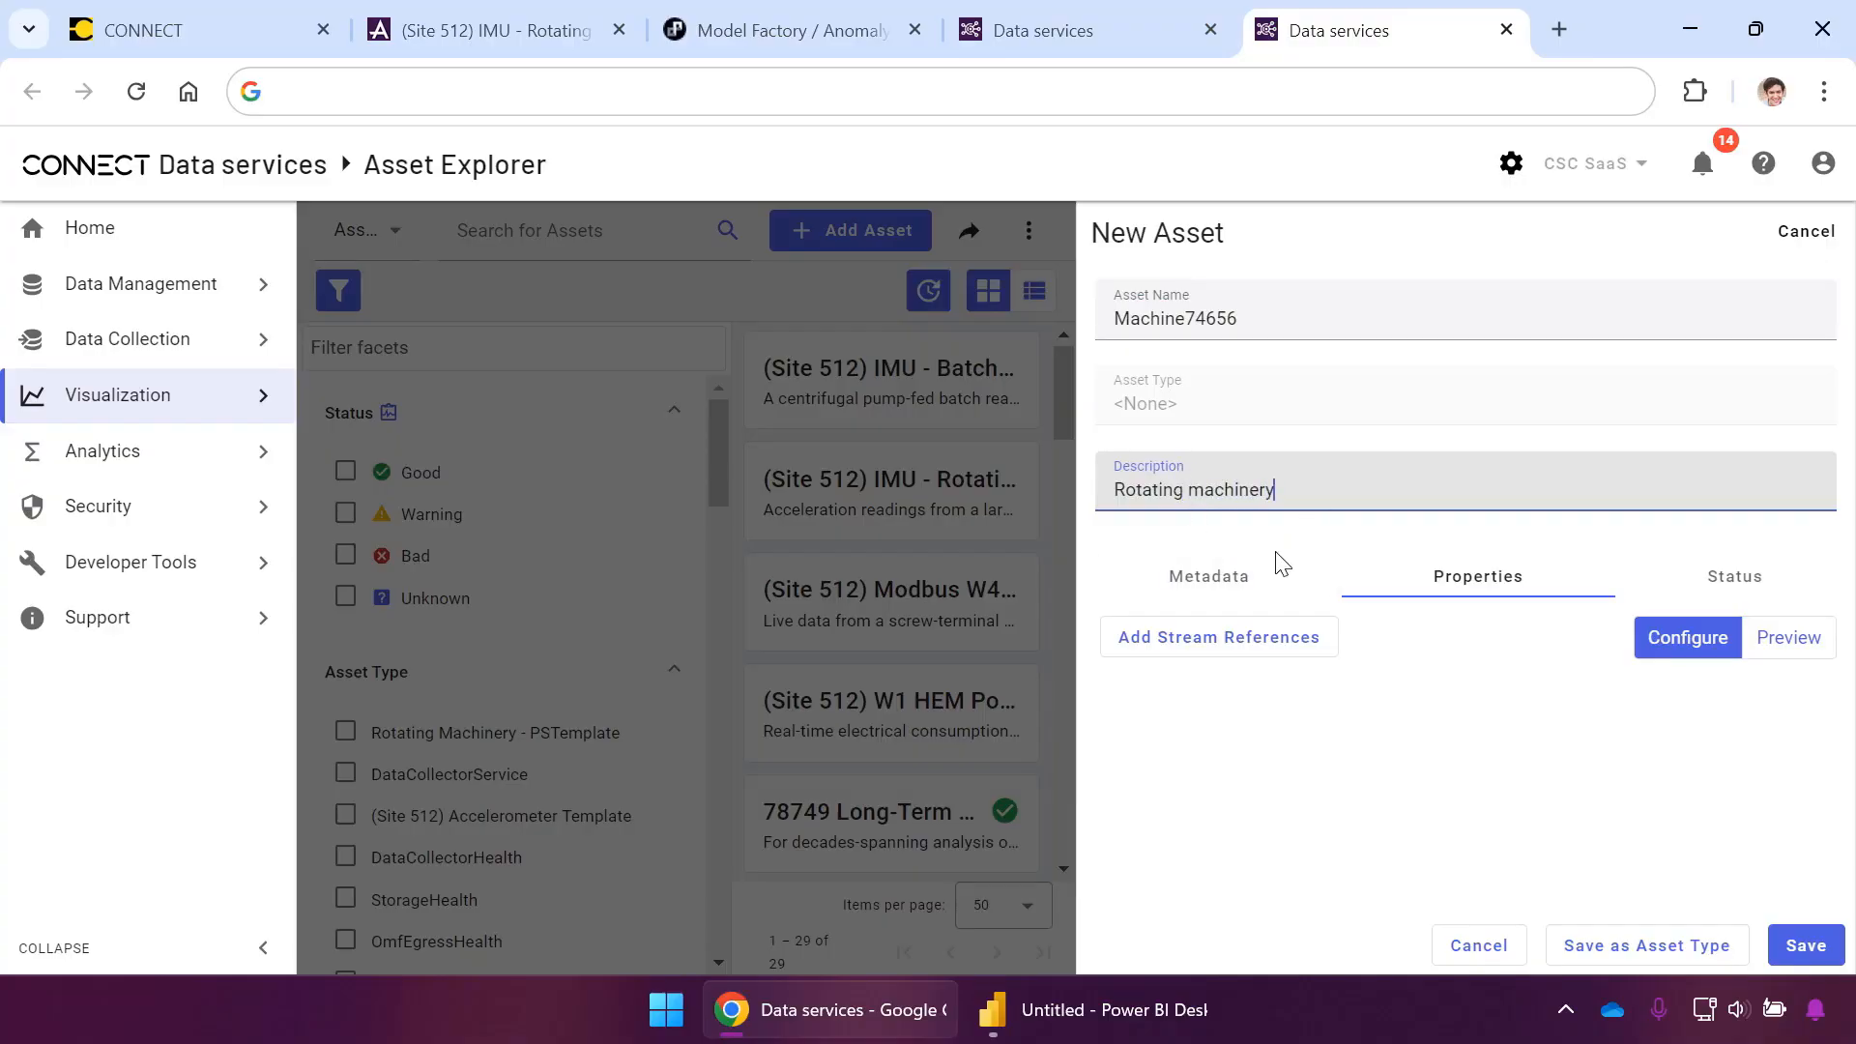
Check the stream list in the Sequential Data Store again, and return to the new asset form
left_click(1112, 47)
mouse_move(1843, 415)
left_mouse_down()
mouse_move(1848, 783)
mouse_move(1848, 401)
left_mouse_up()
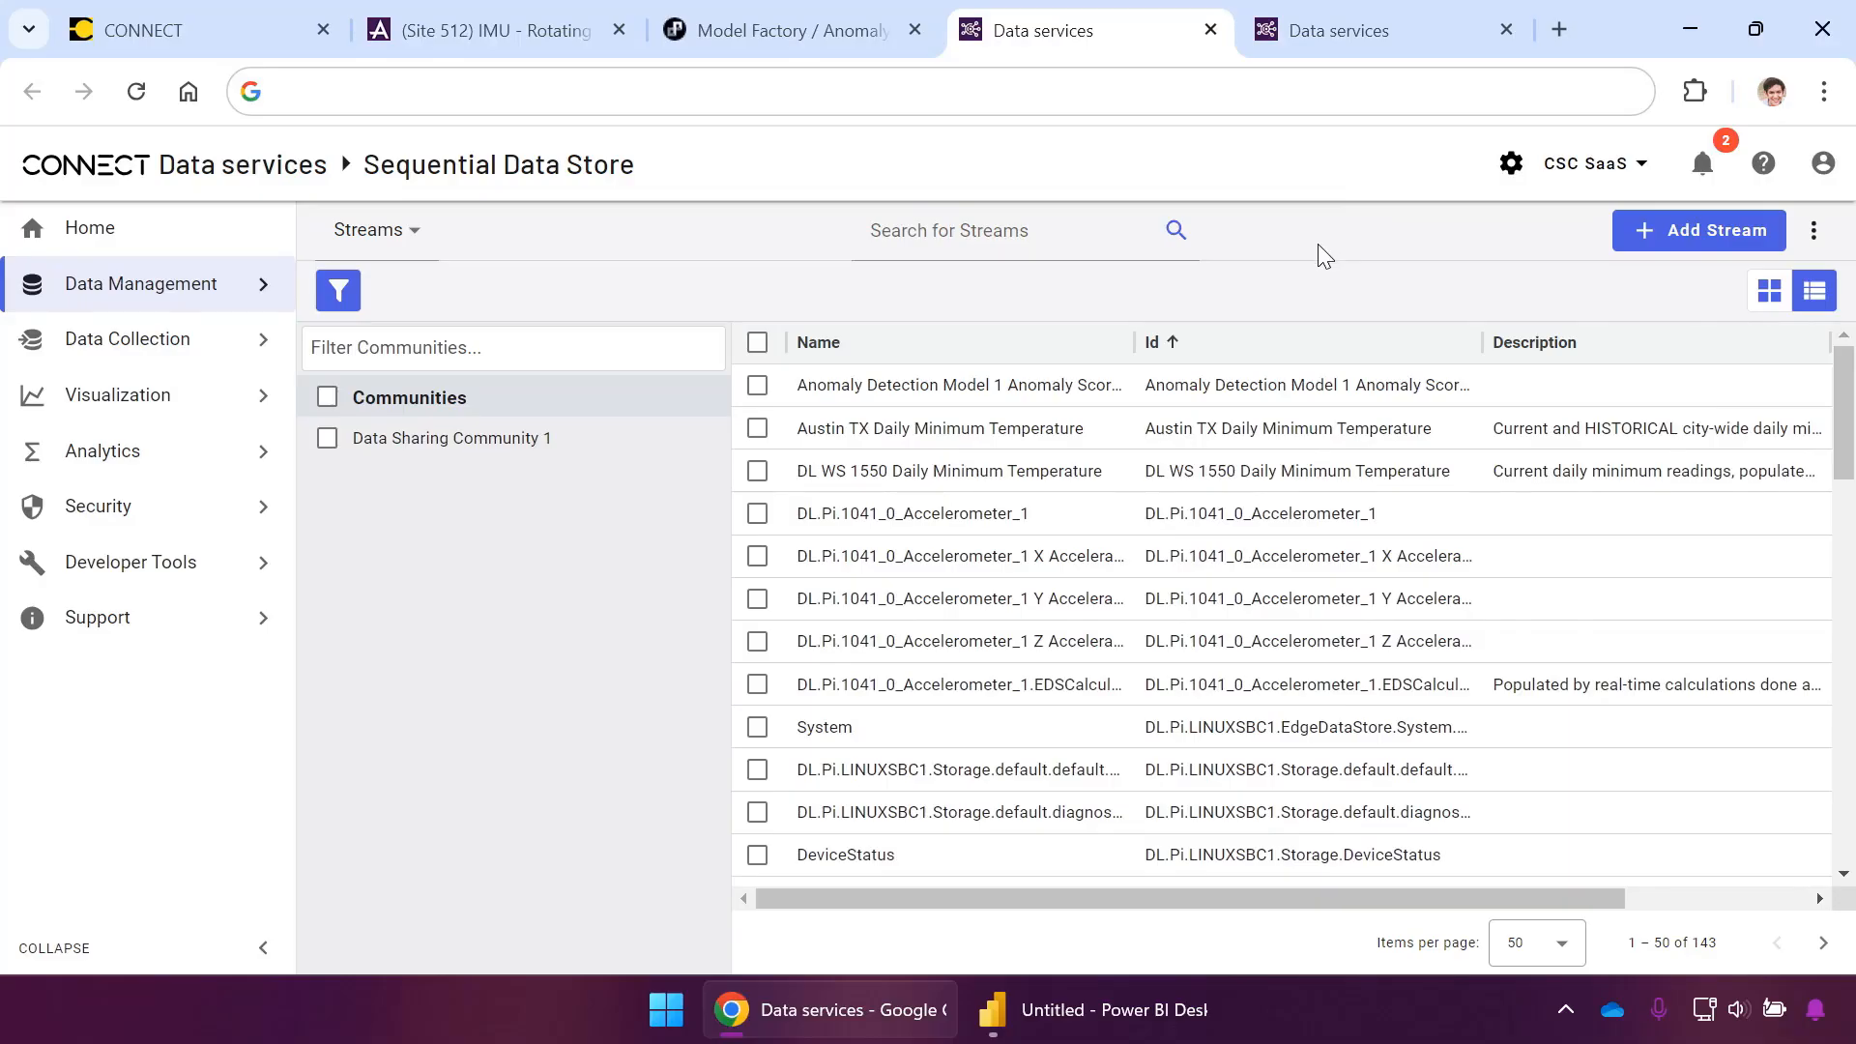
left_click(1346, 46)
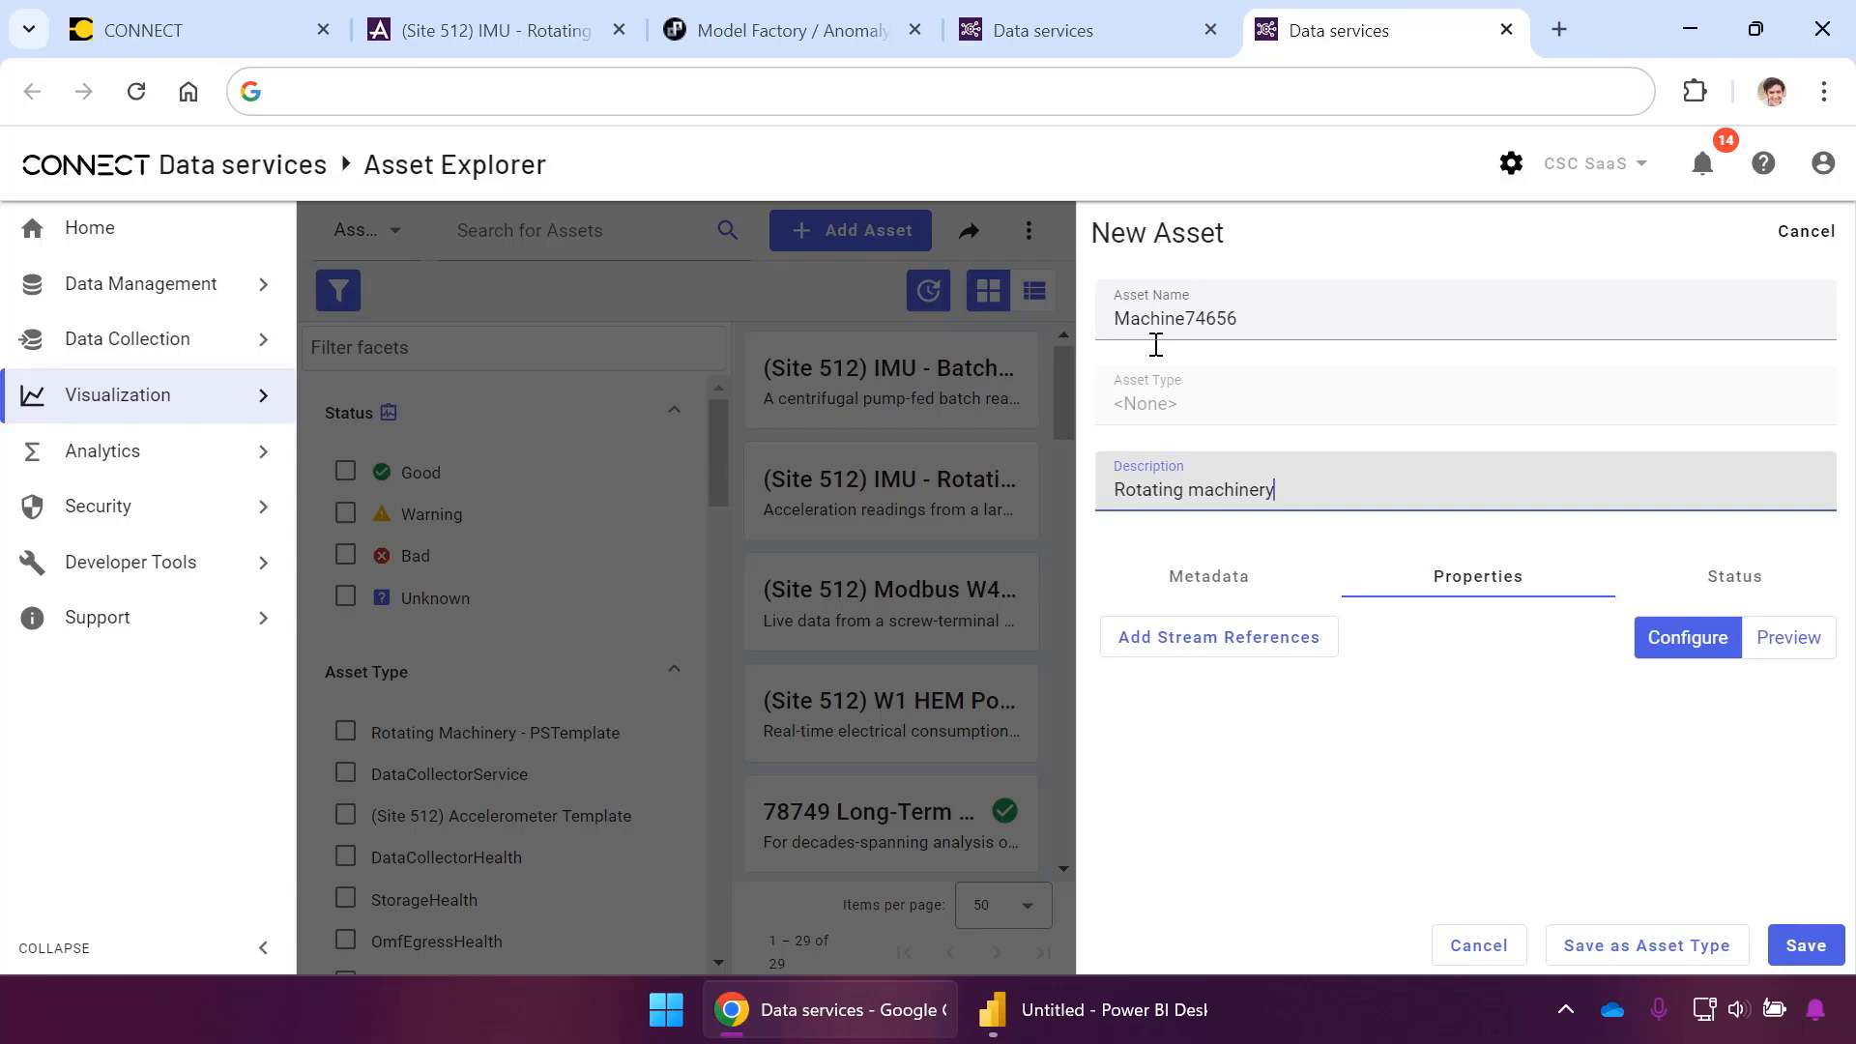
Add a string metadata entry named Make with the value KDY to the new asset
left_click(1247, 576)
left_click(1207, 647)
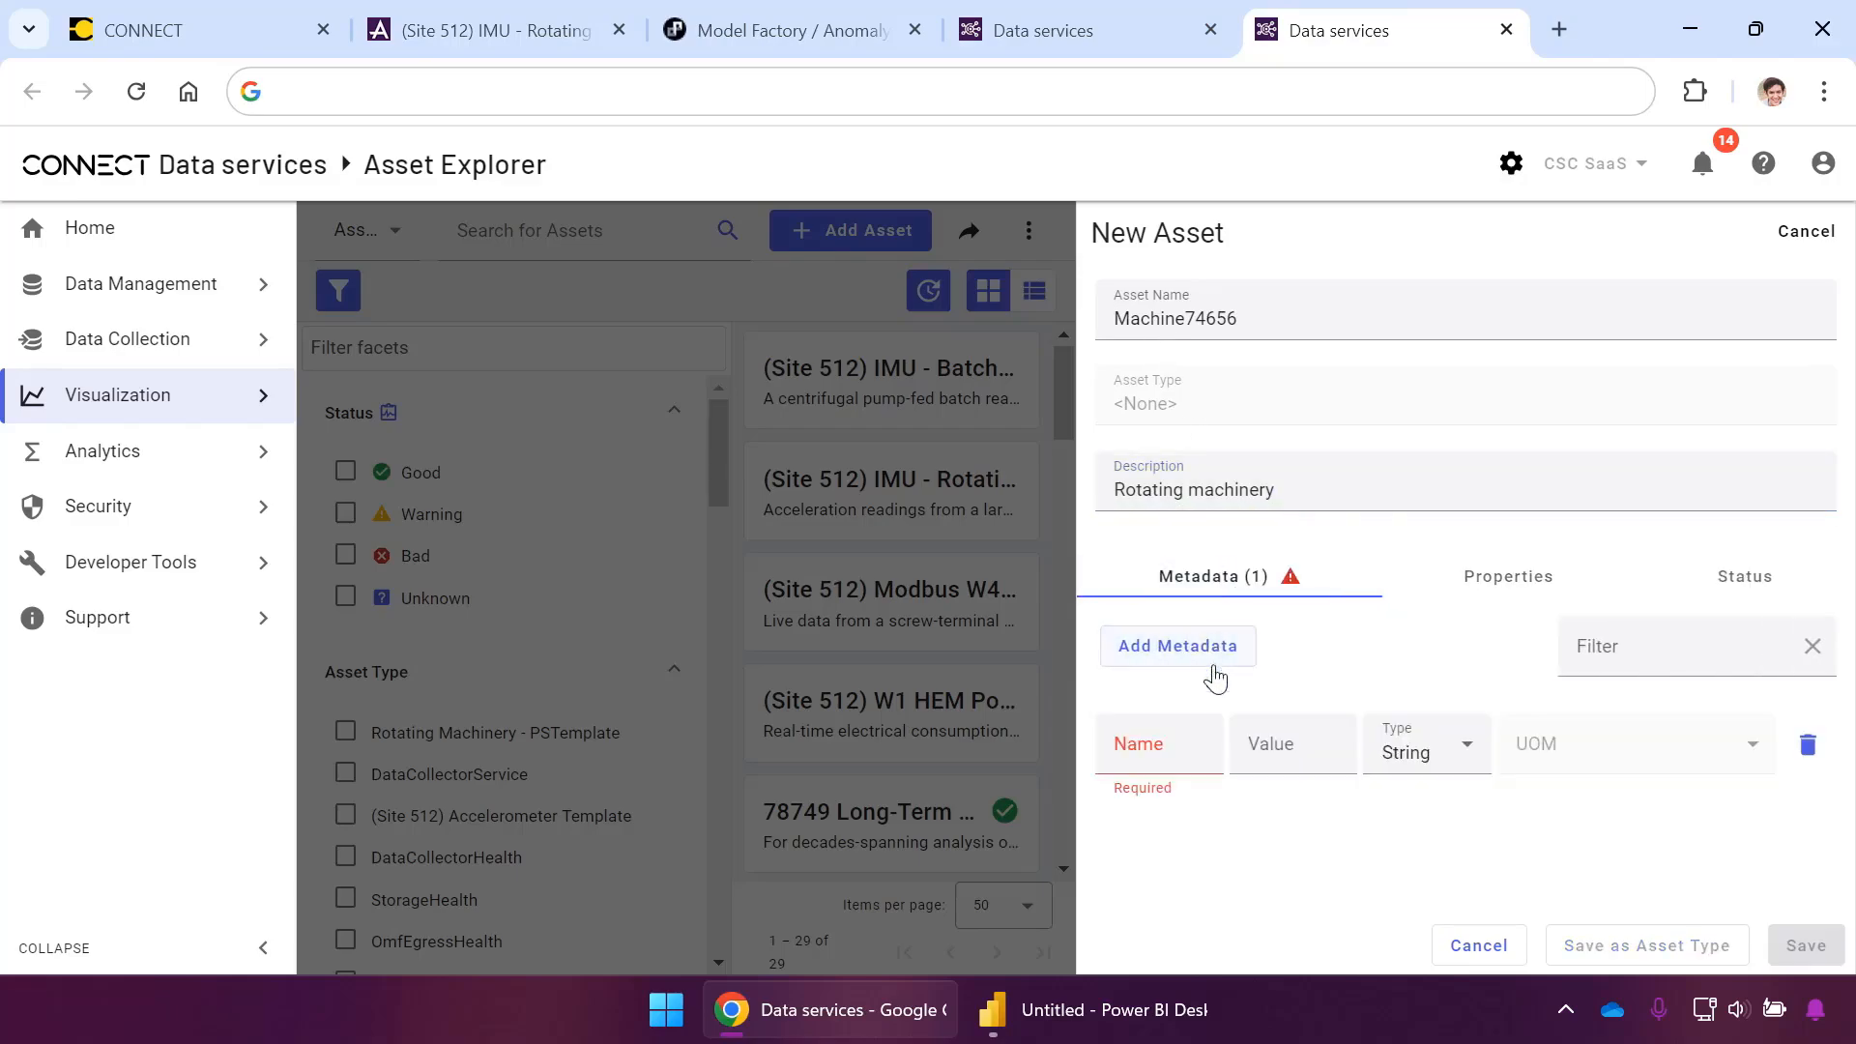
left_click(1182, 744)
type("Make")
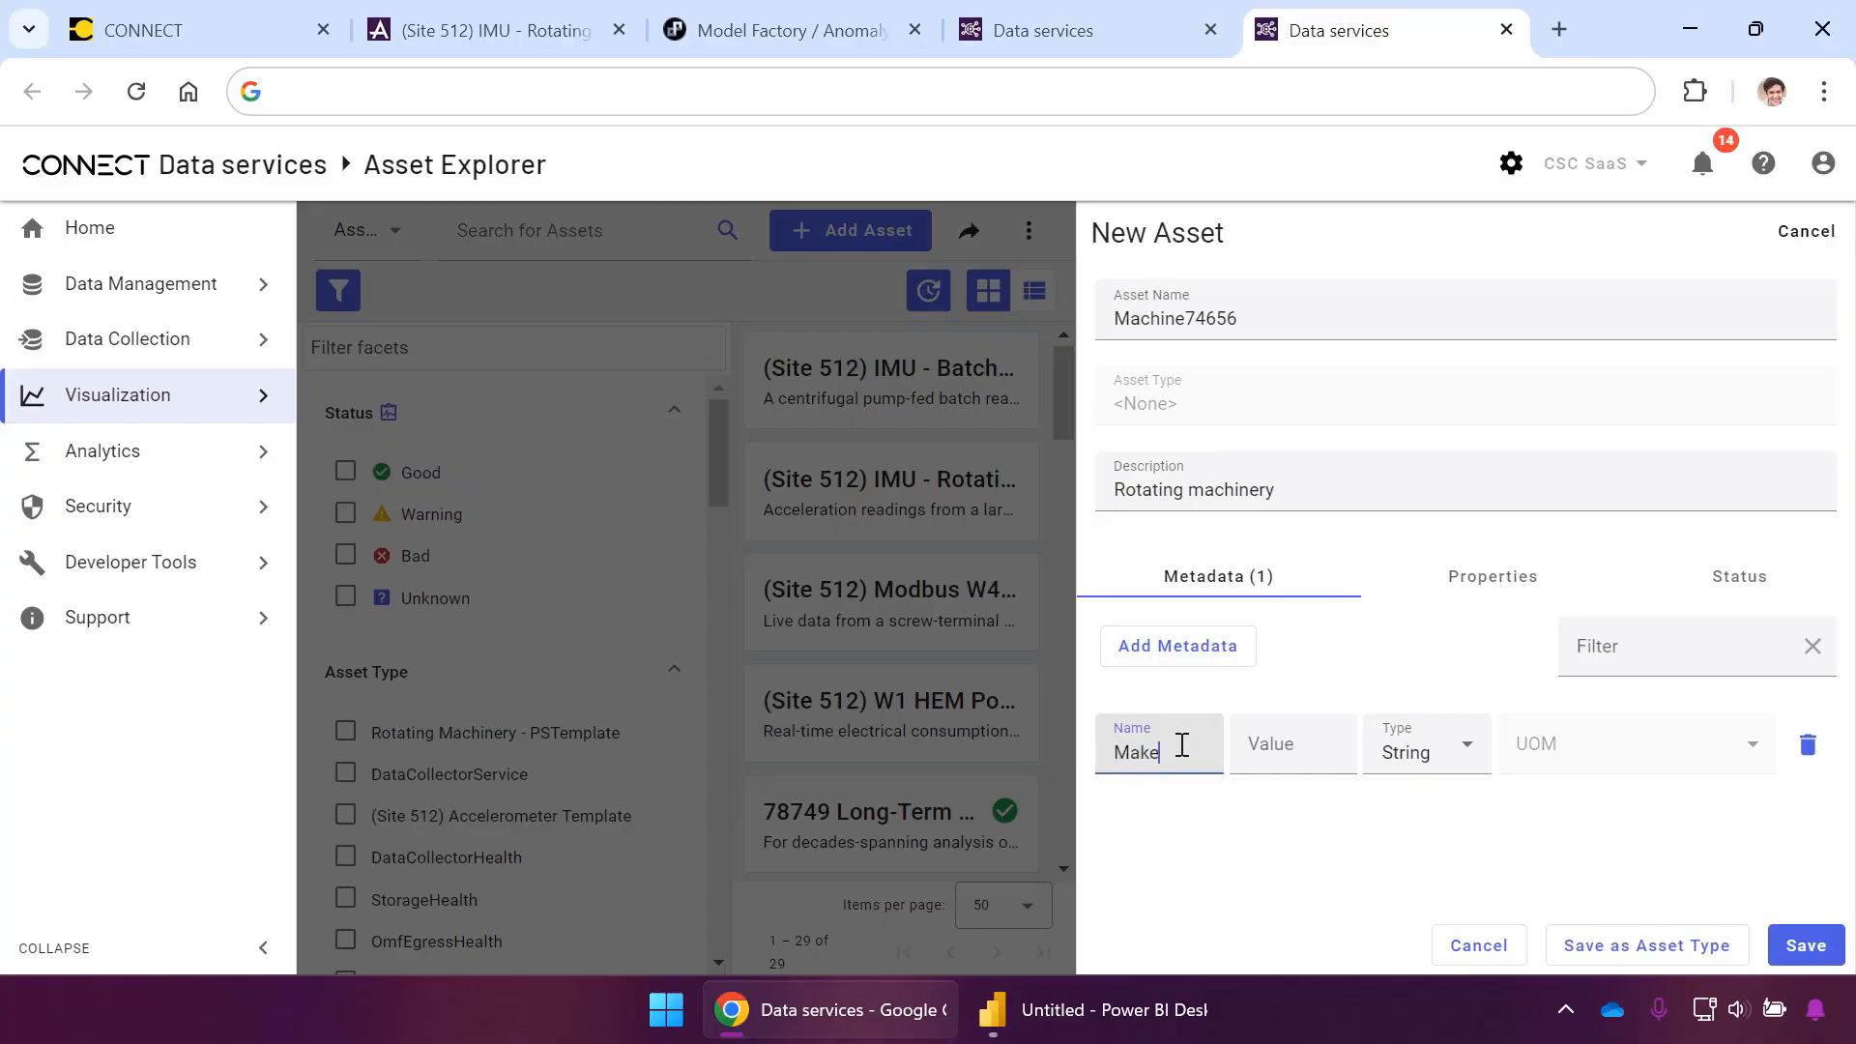
left_click(1290, 749)
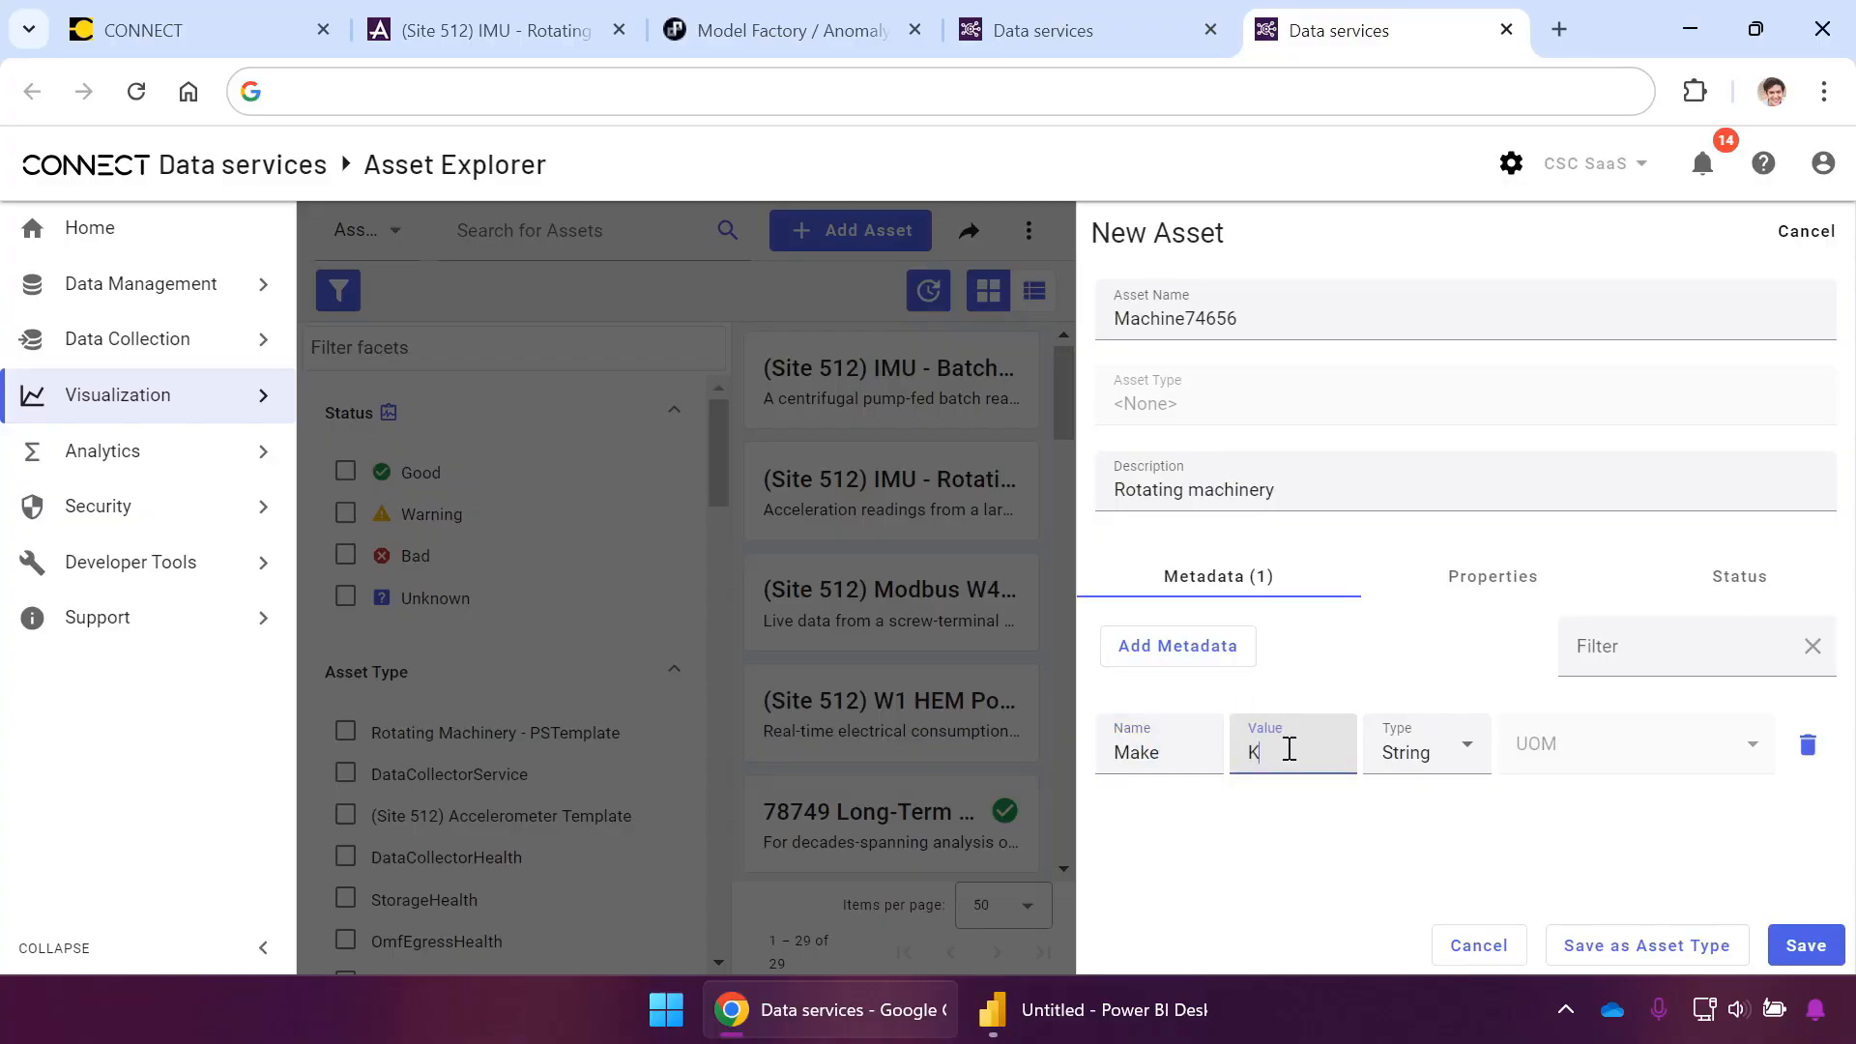
Add a second string metadata entry named Model with the value INT3
left_click(1225, 648)
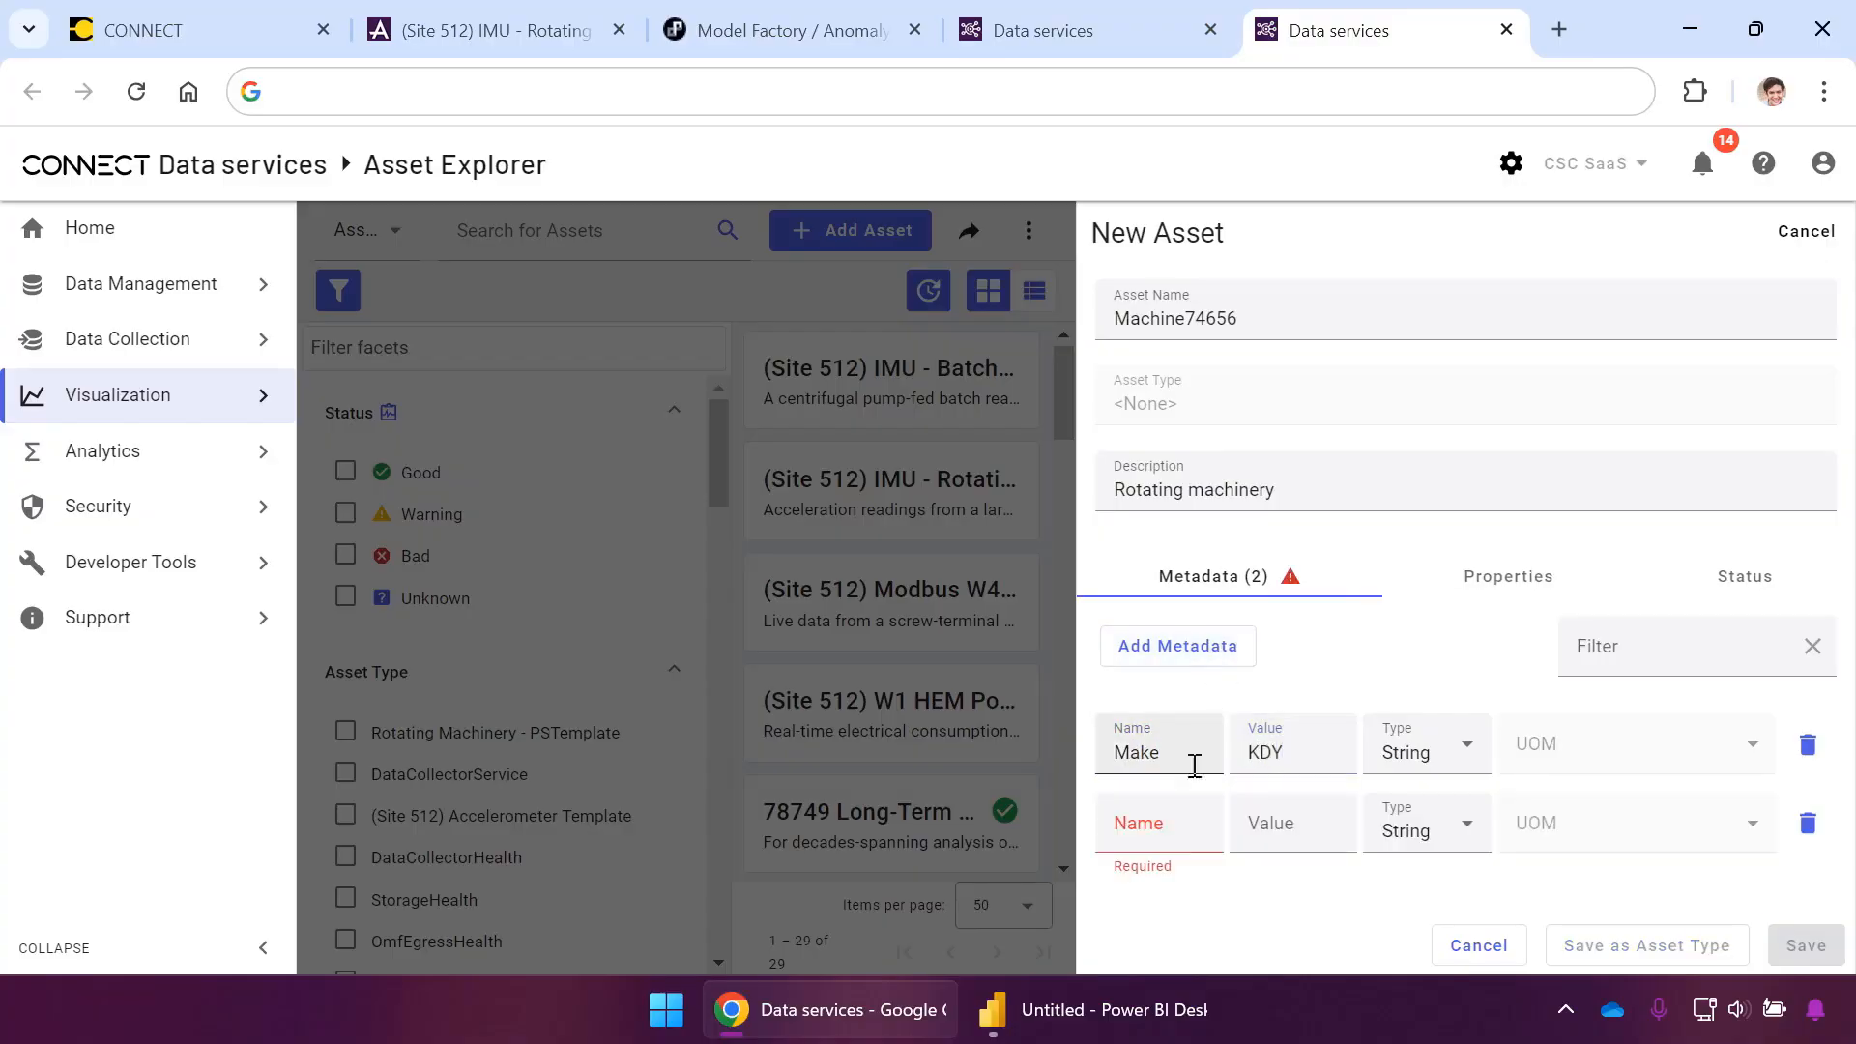
left_click(1182, 828)
type("Model")
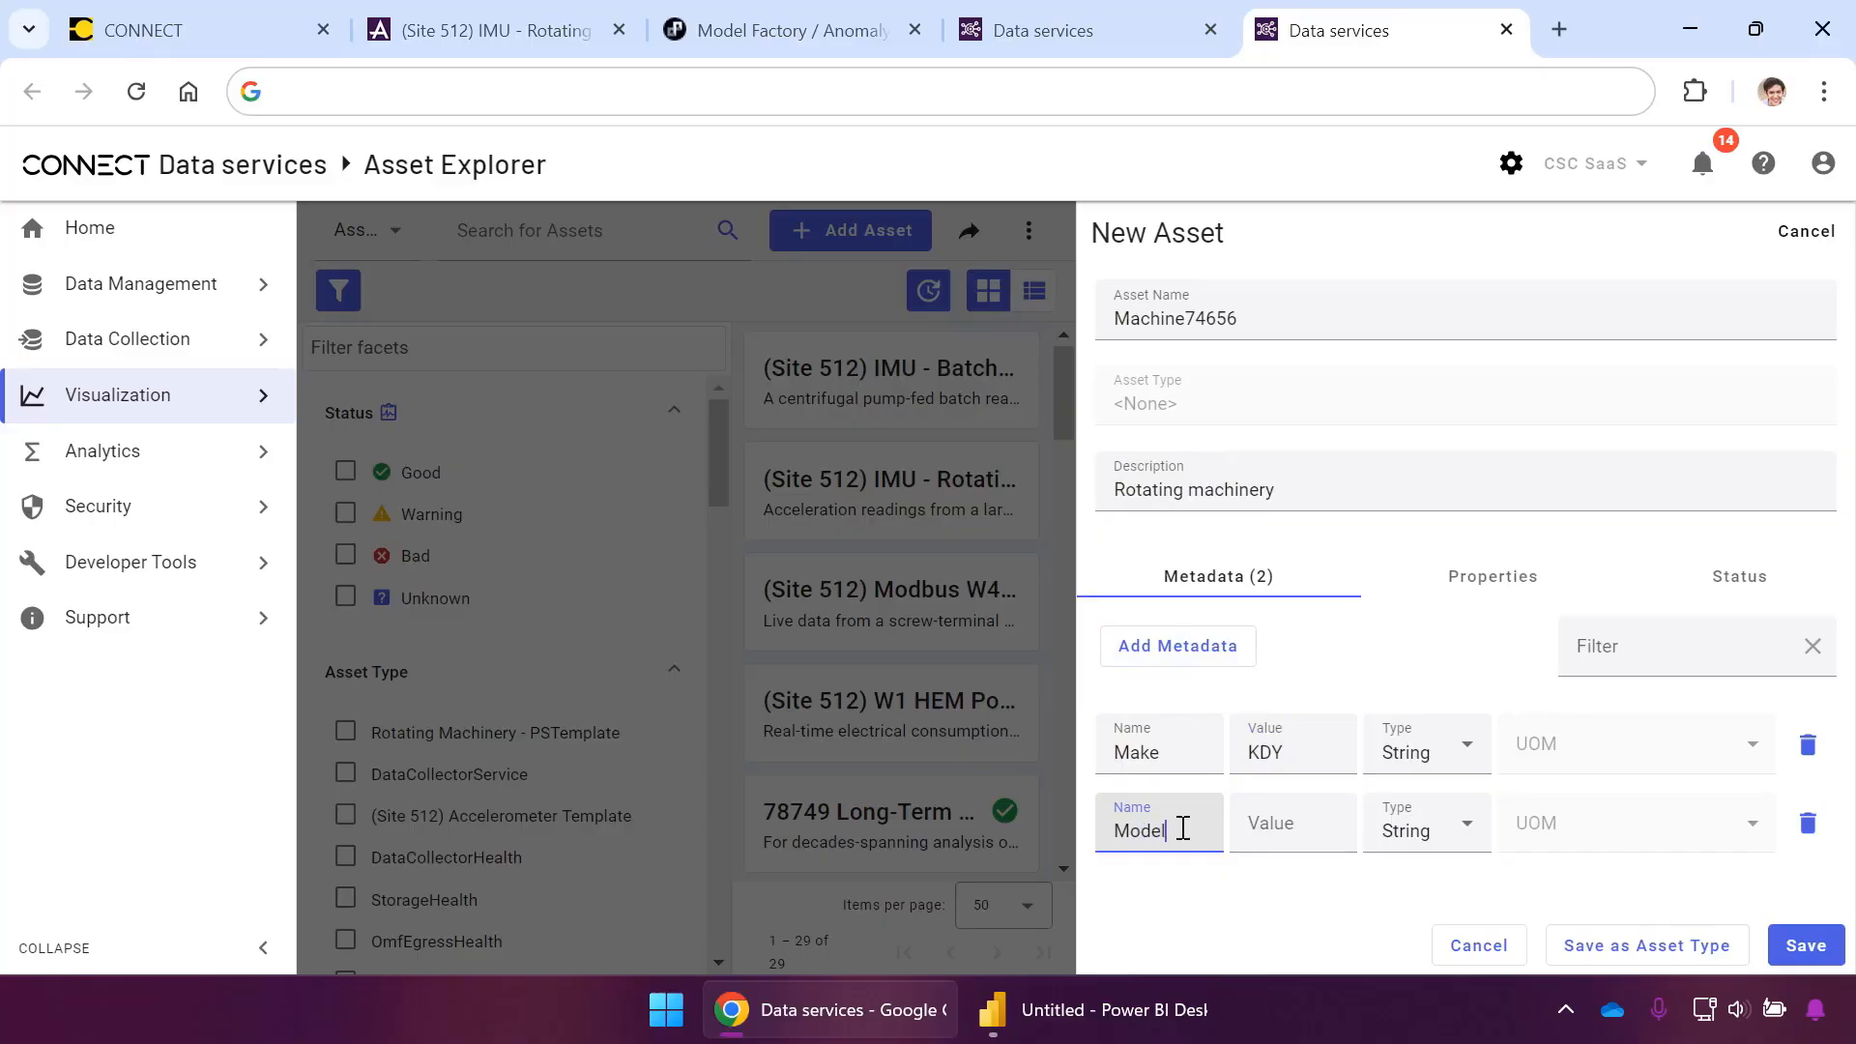
key("Tab")
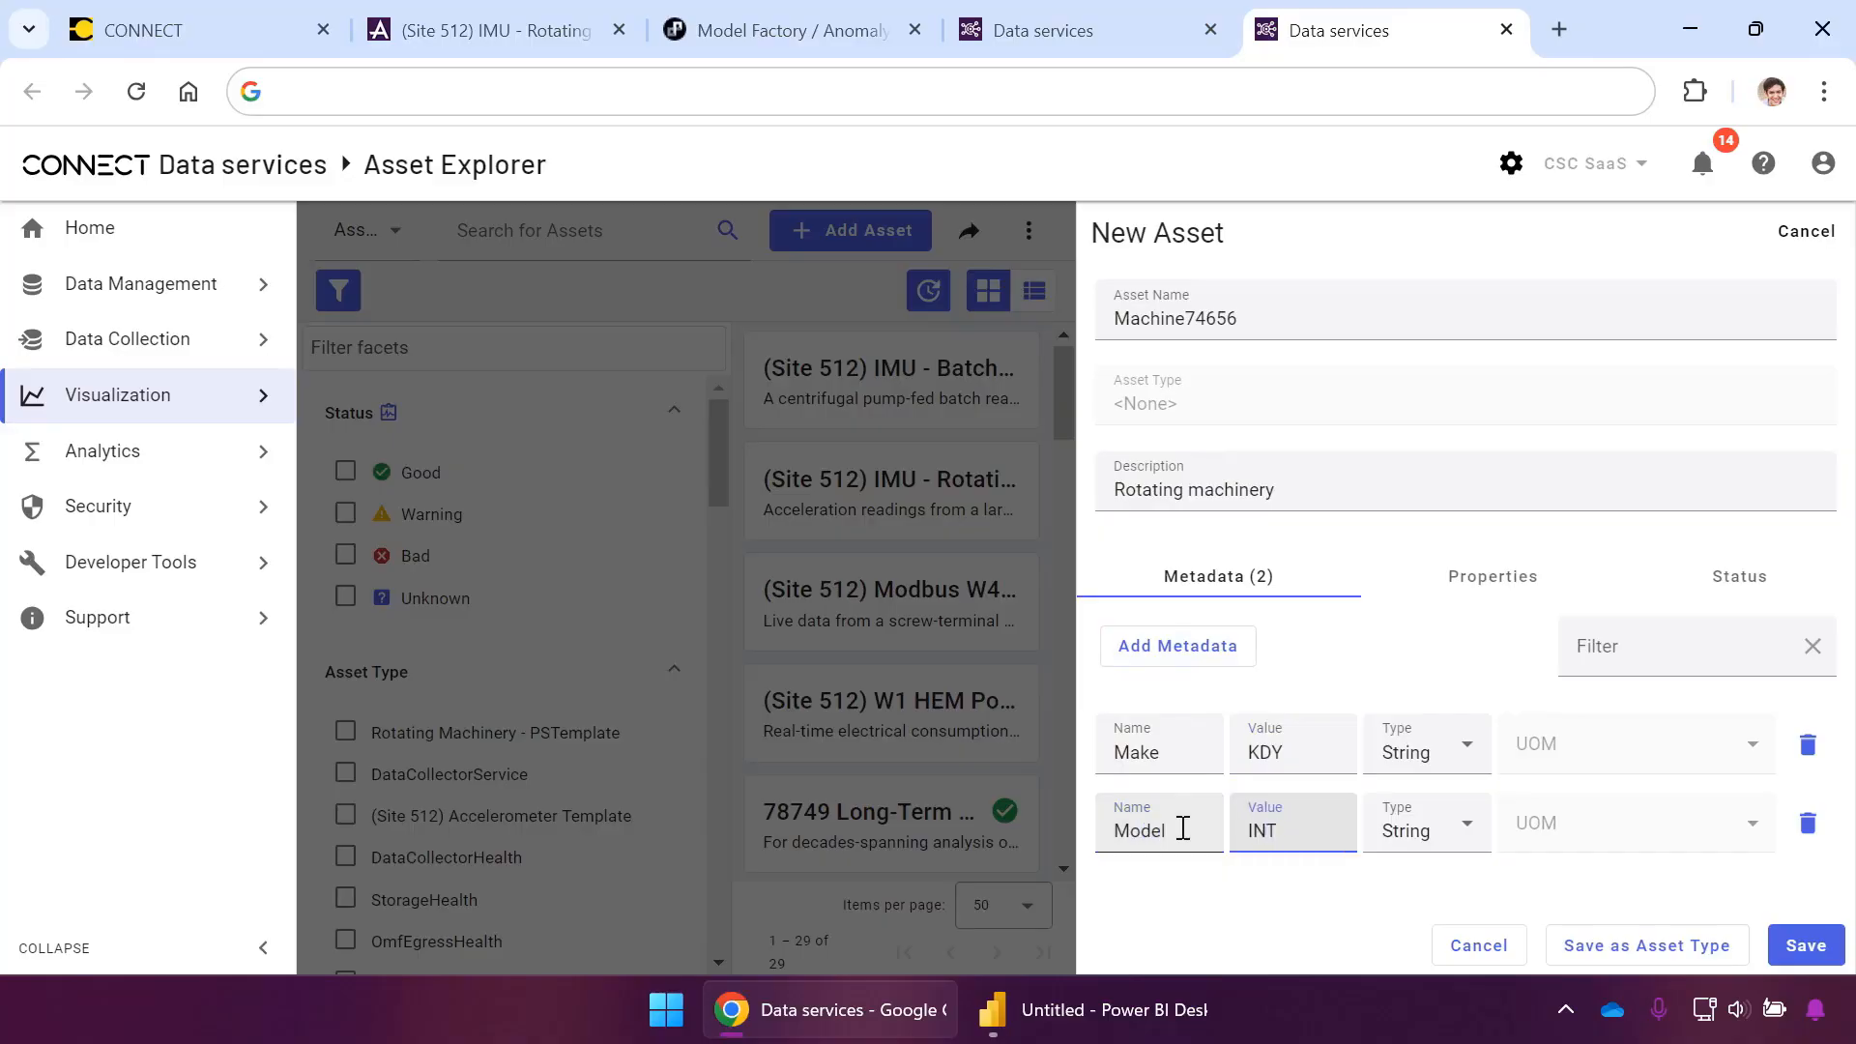
Add a third string metadata entry named Protocols with the value "OPC UA, OMF", and review the metadata entries
left_click(1218, 648)
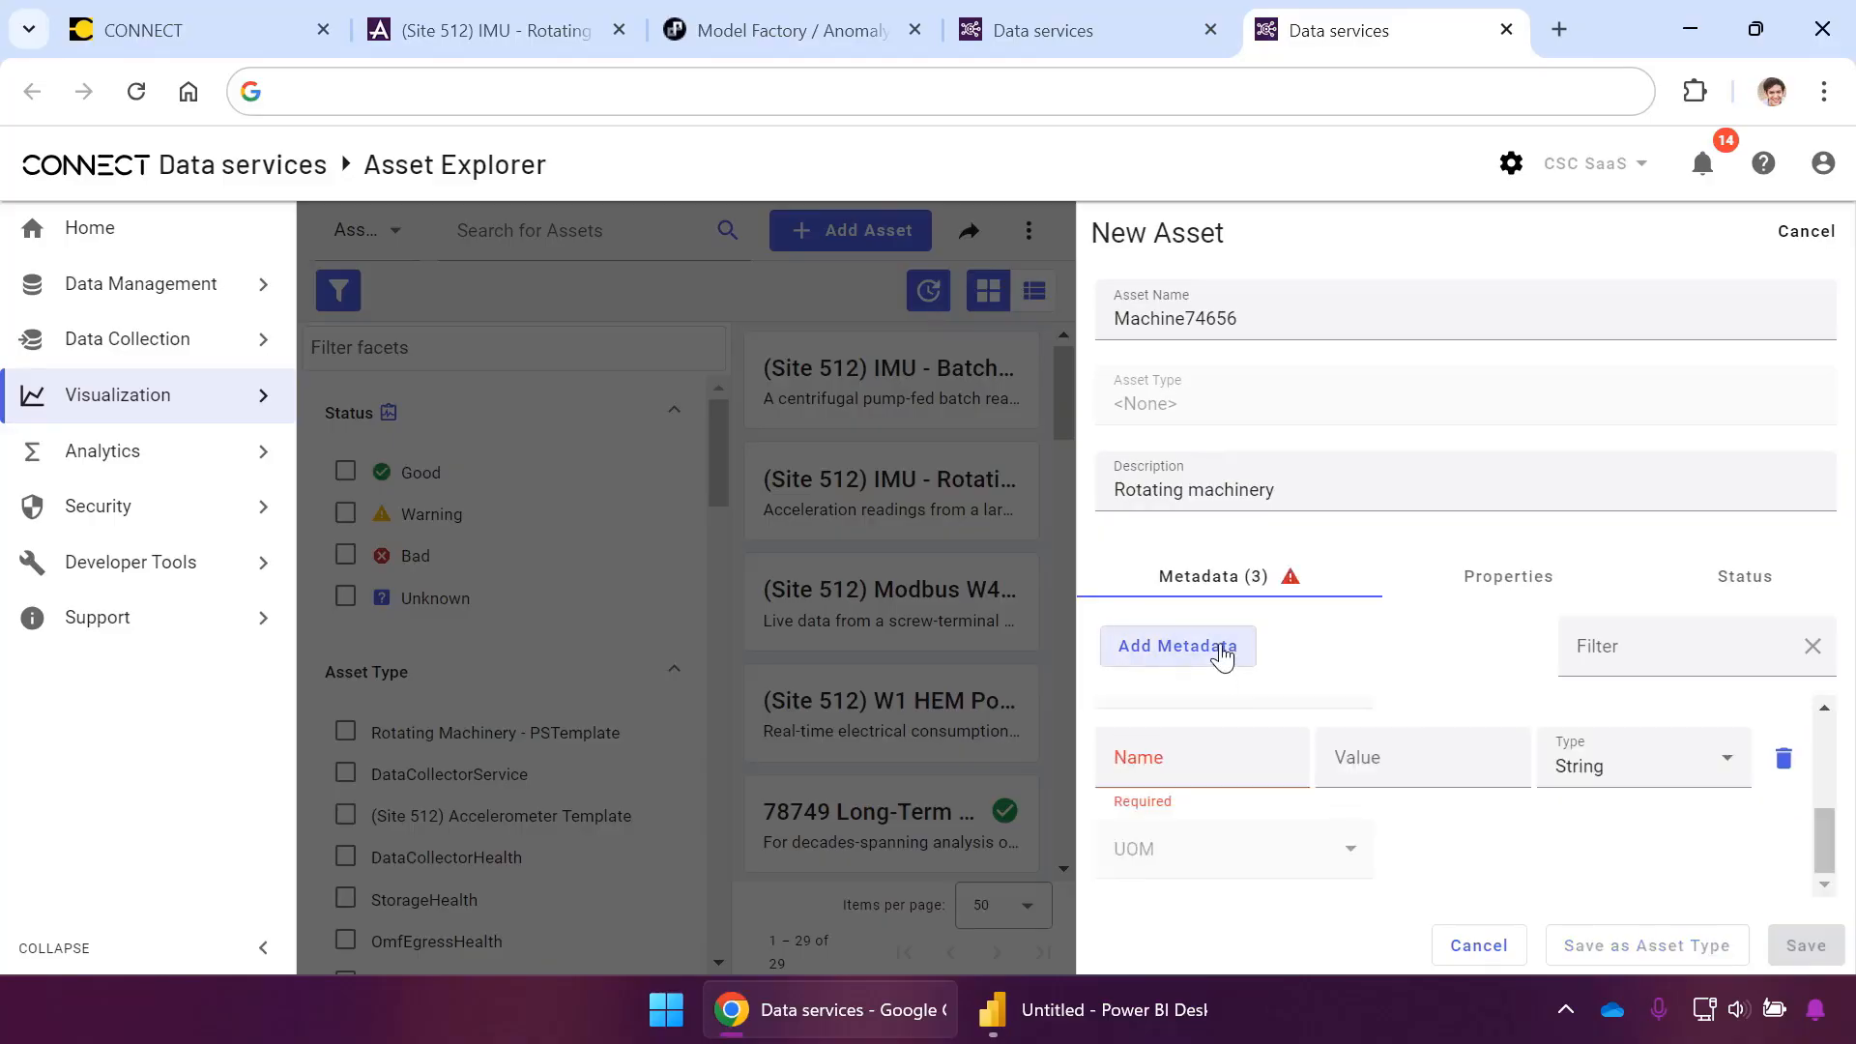
left_click(1158, 775)
type("Prot")
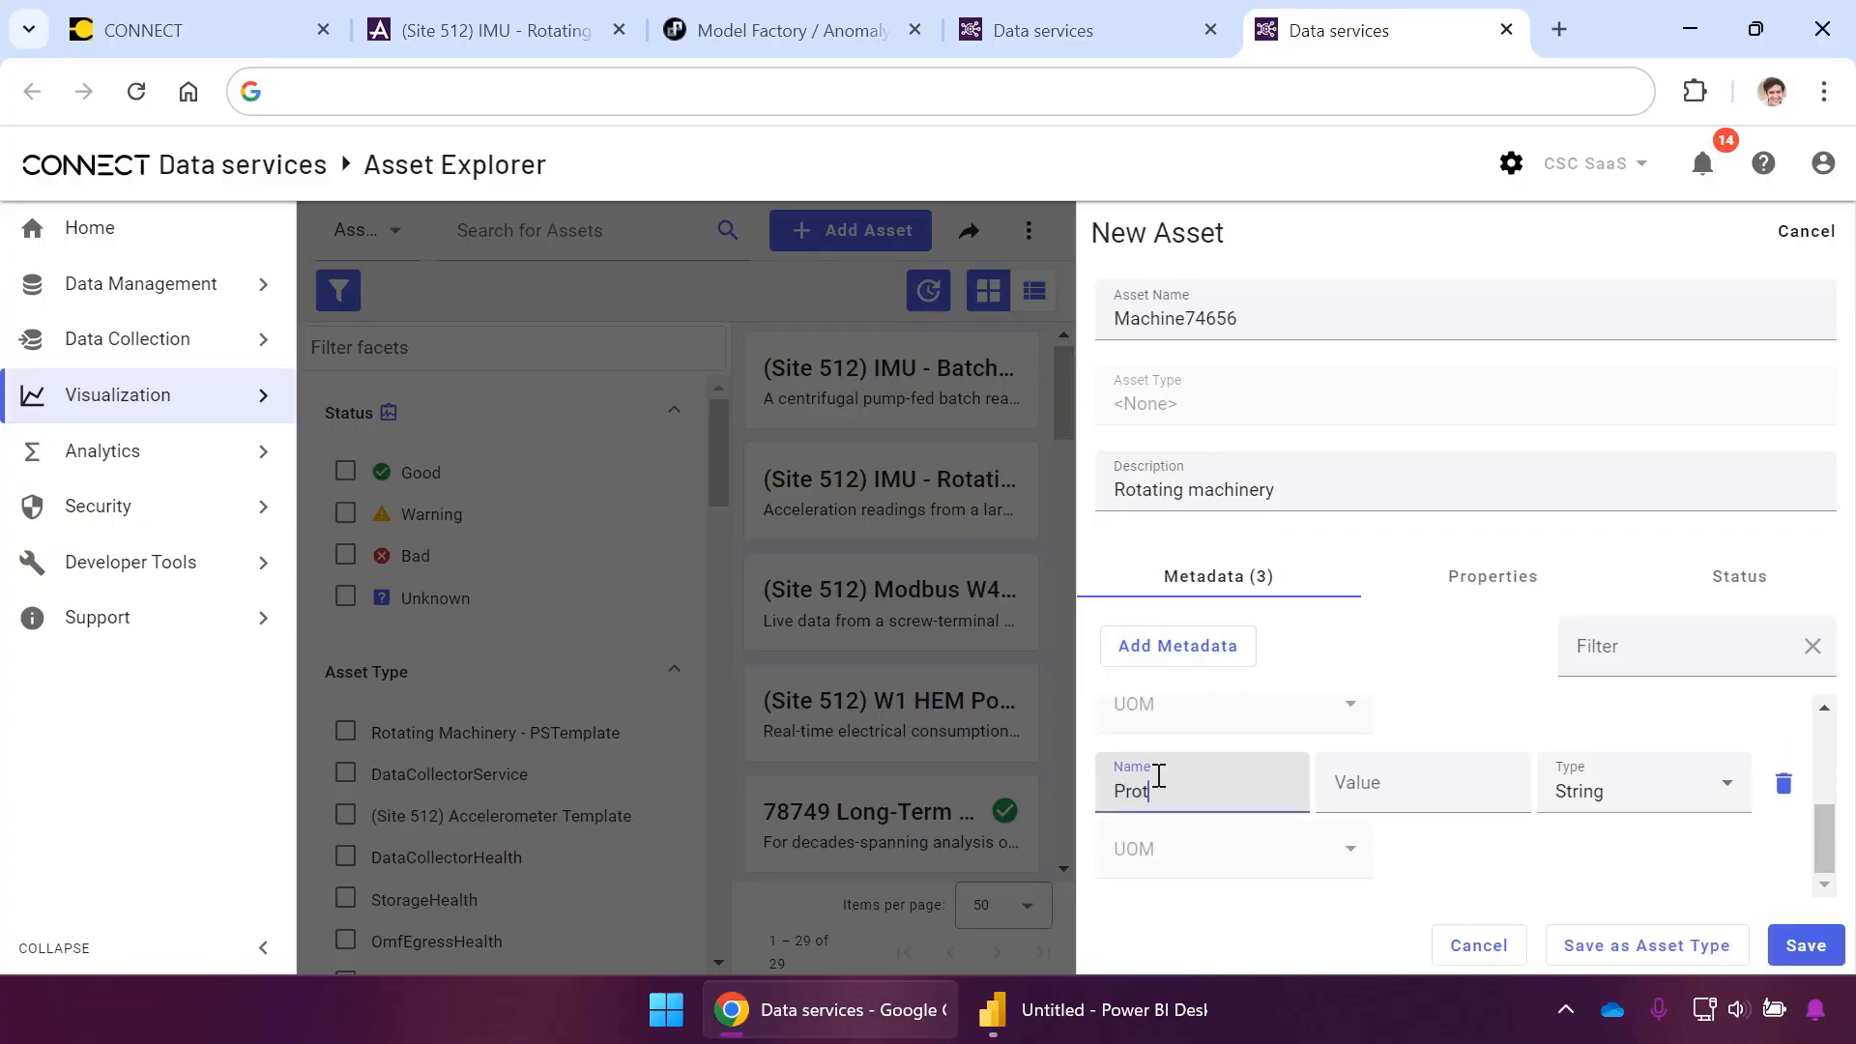
type("ocols")
key("Tab")
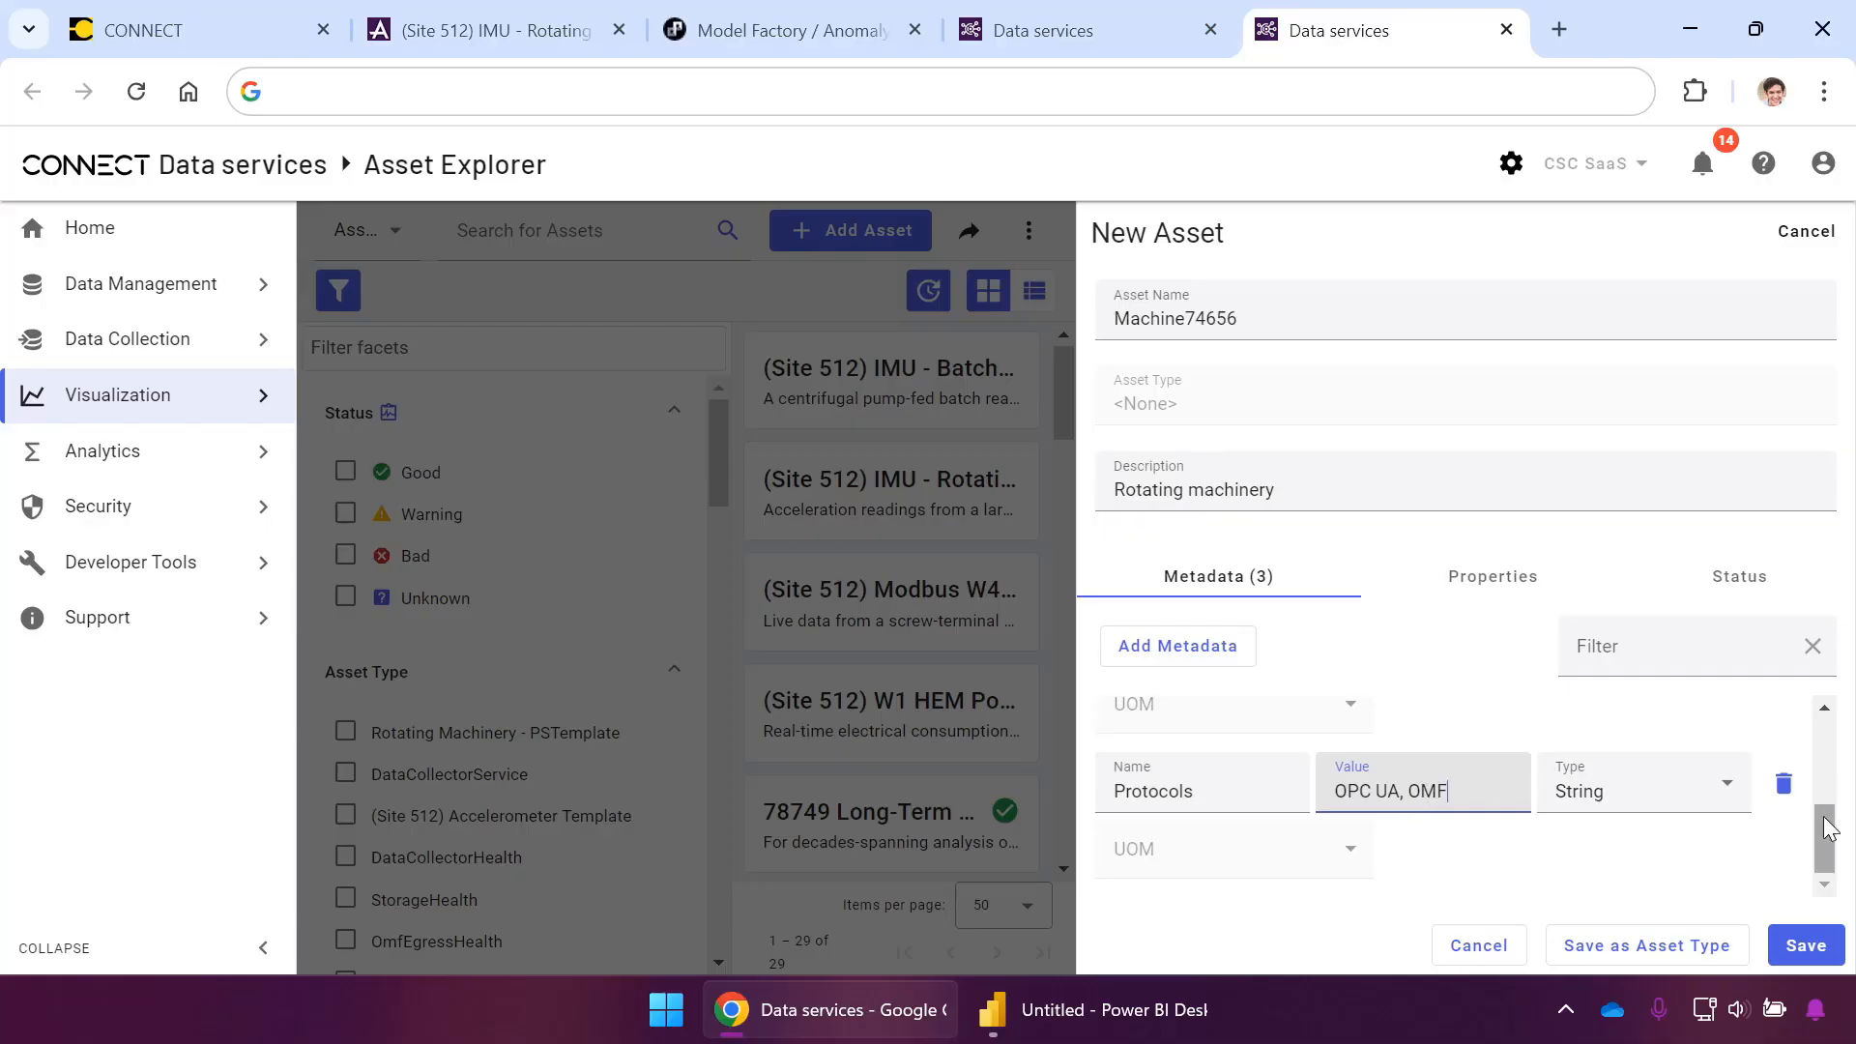
scroll(1824, 822, "up", 3)
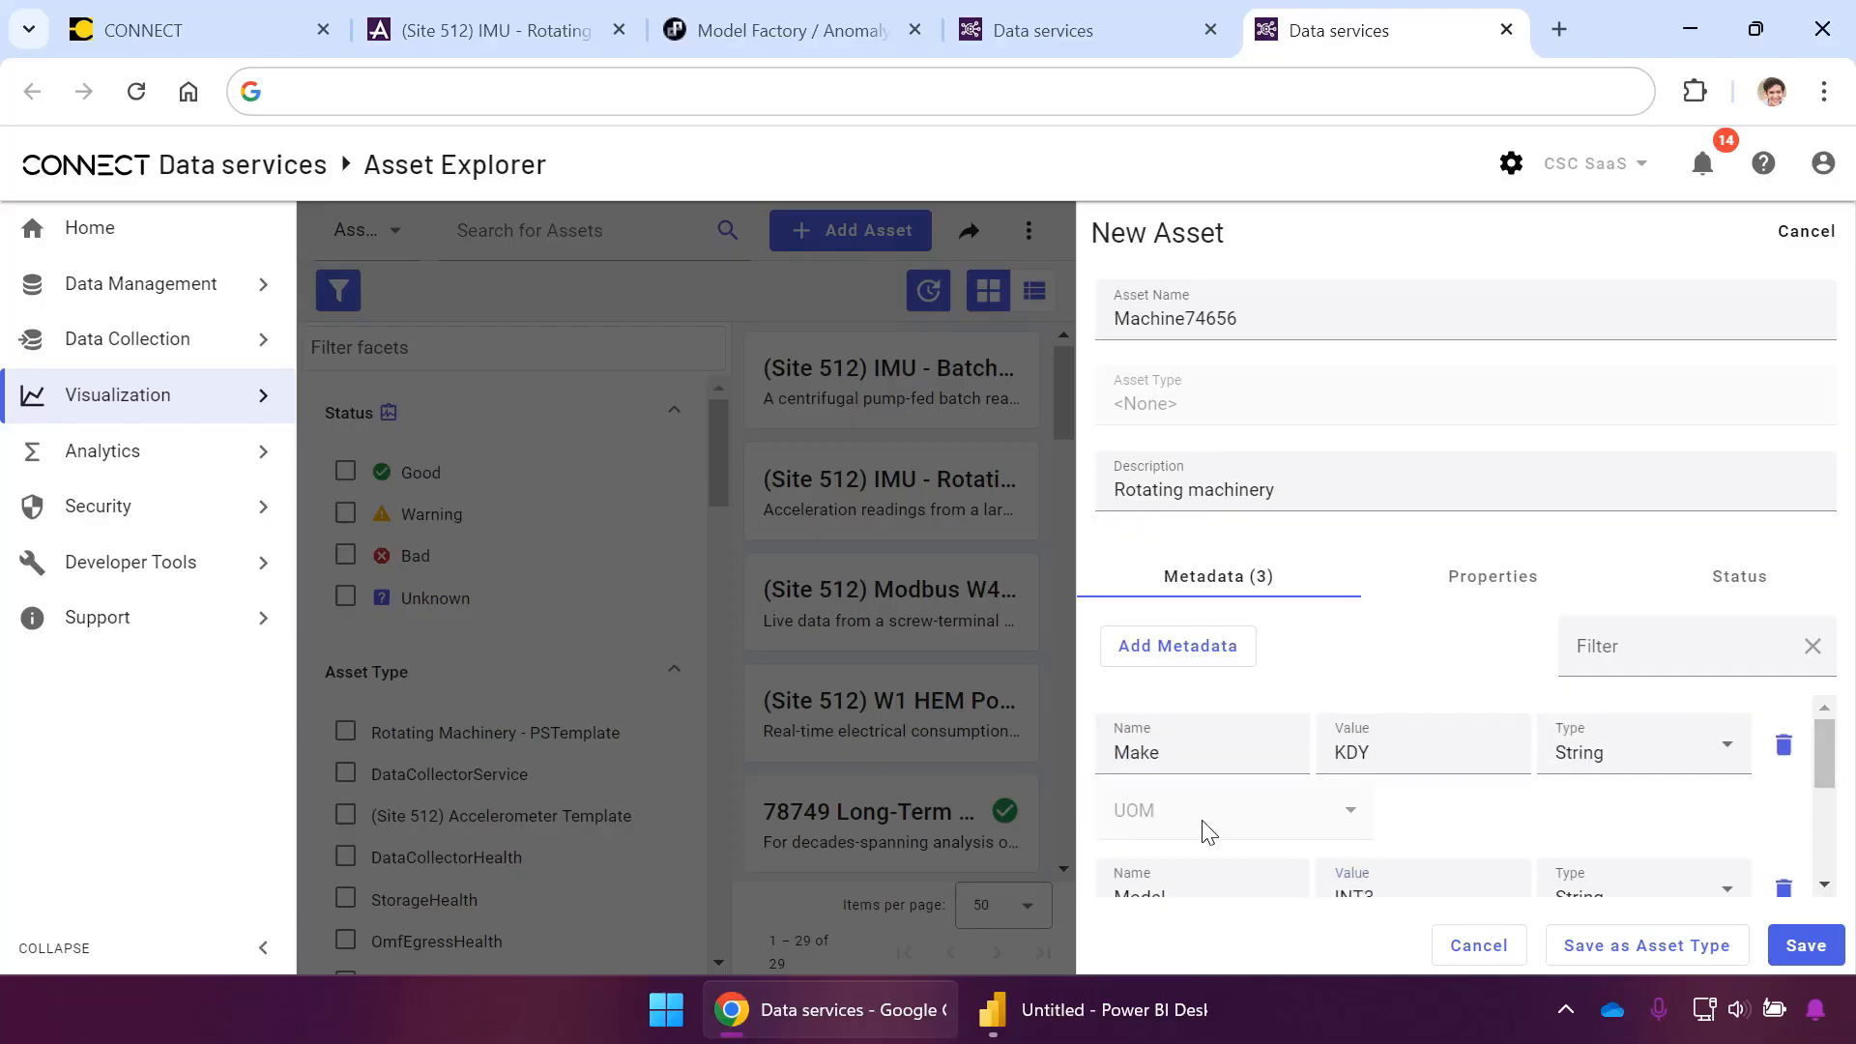
Open the new asset's properties and compare with the accelerometer streams in the Sequential Data Store
left_click(1490, 588)
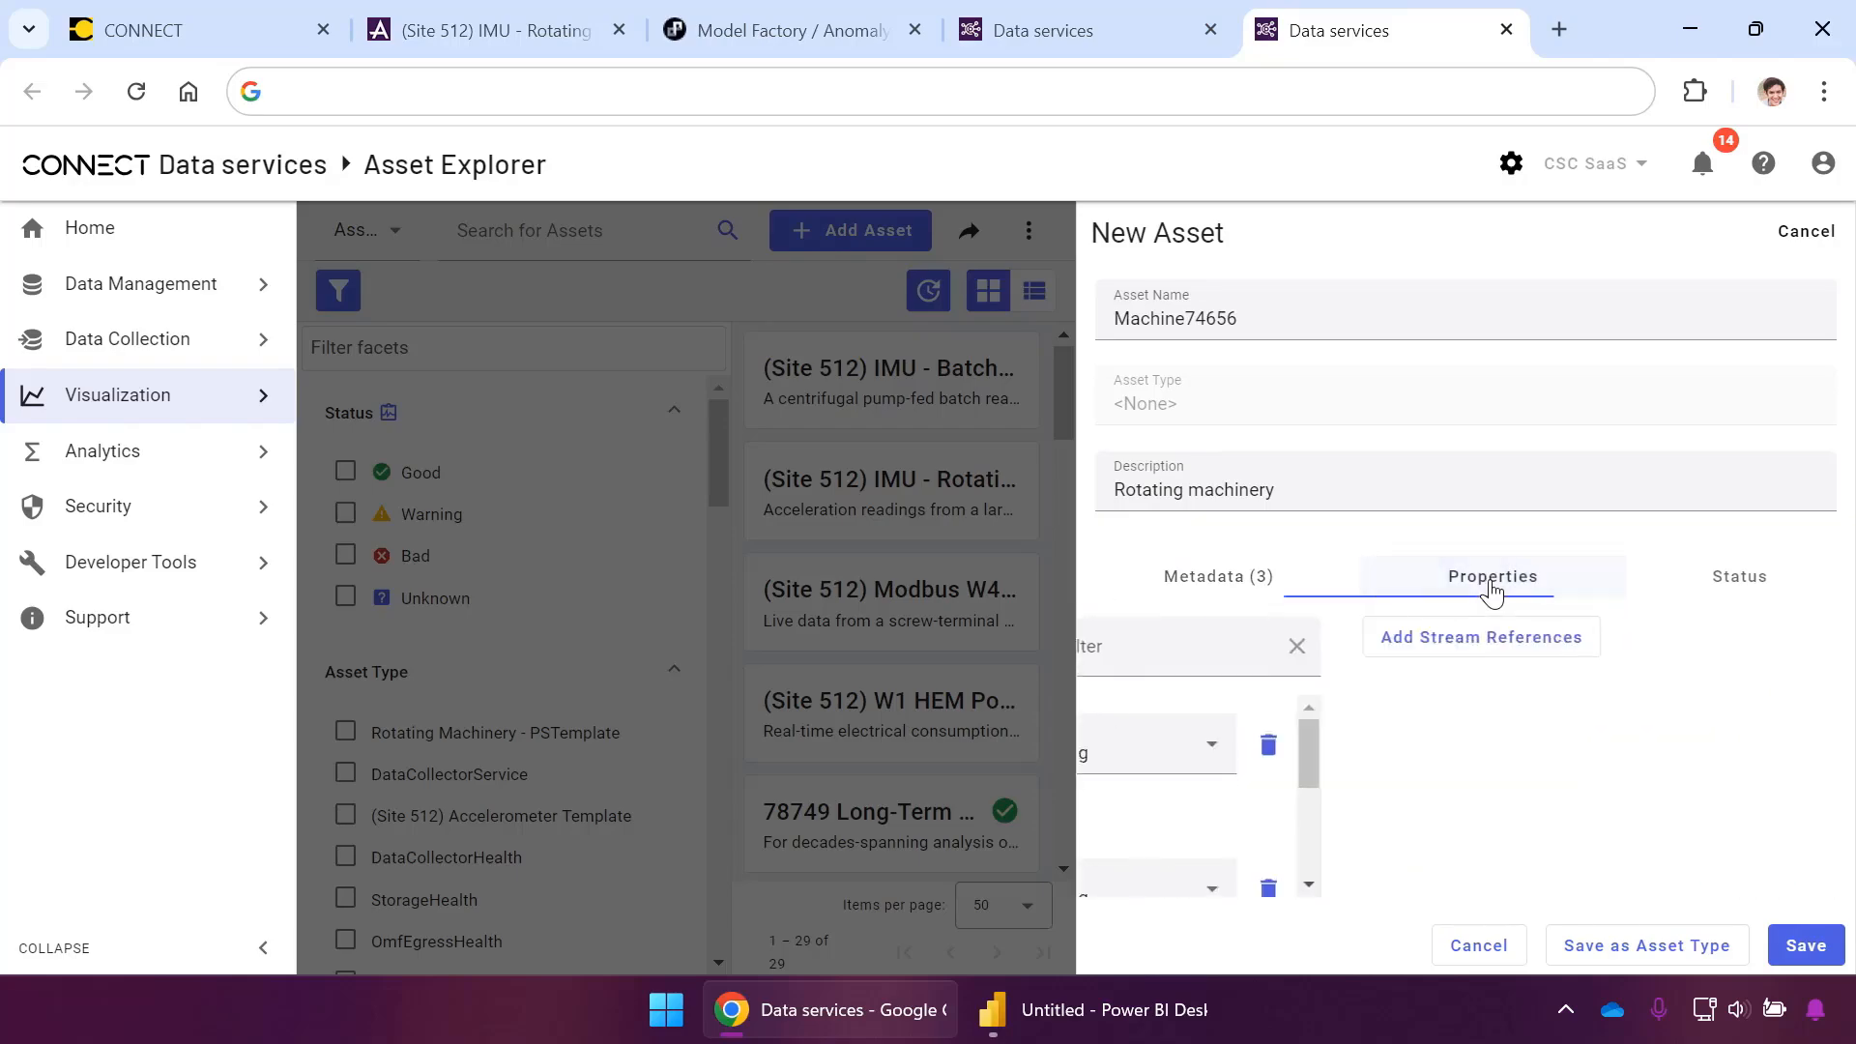
left_click(1068, 32)
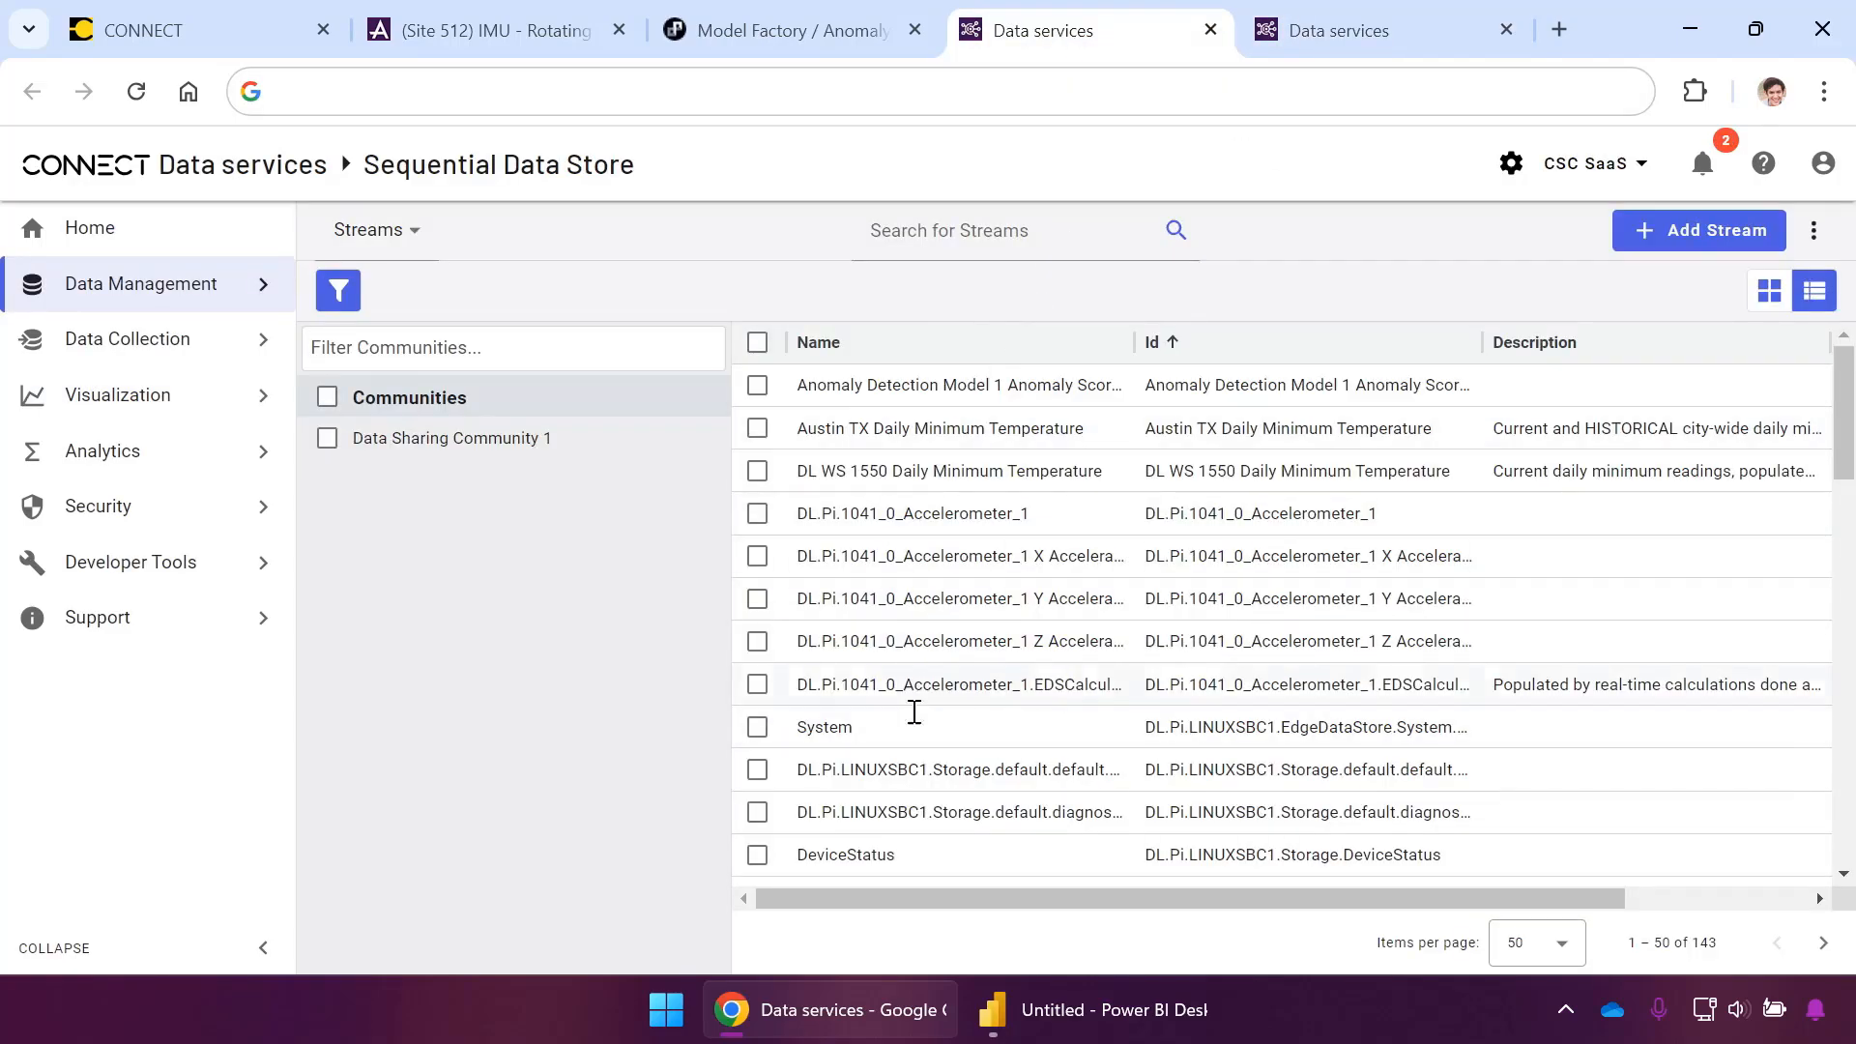
left_click(1336, 35)
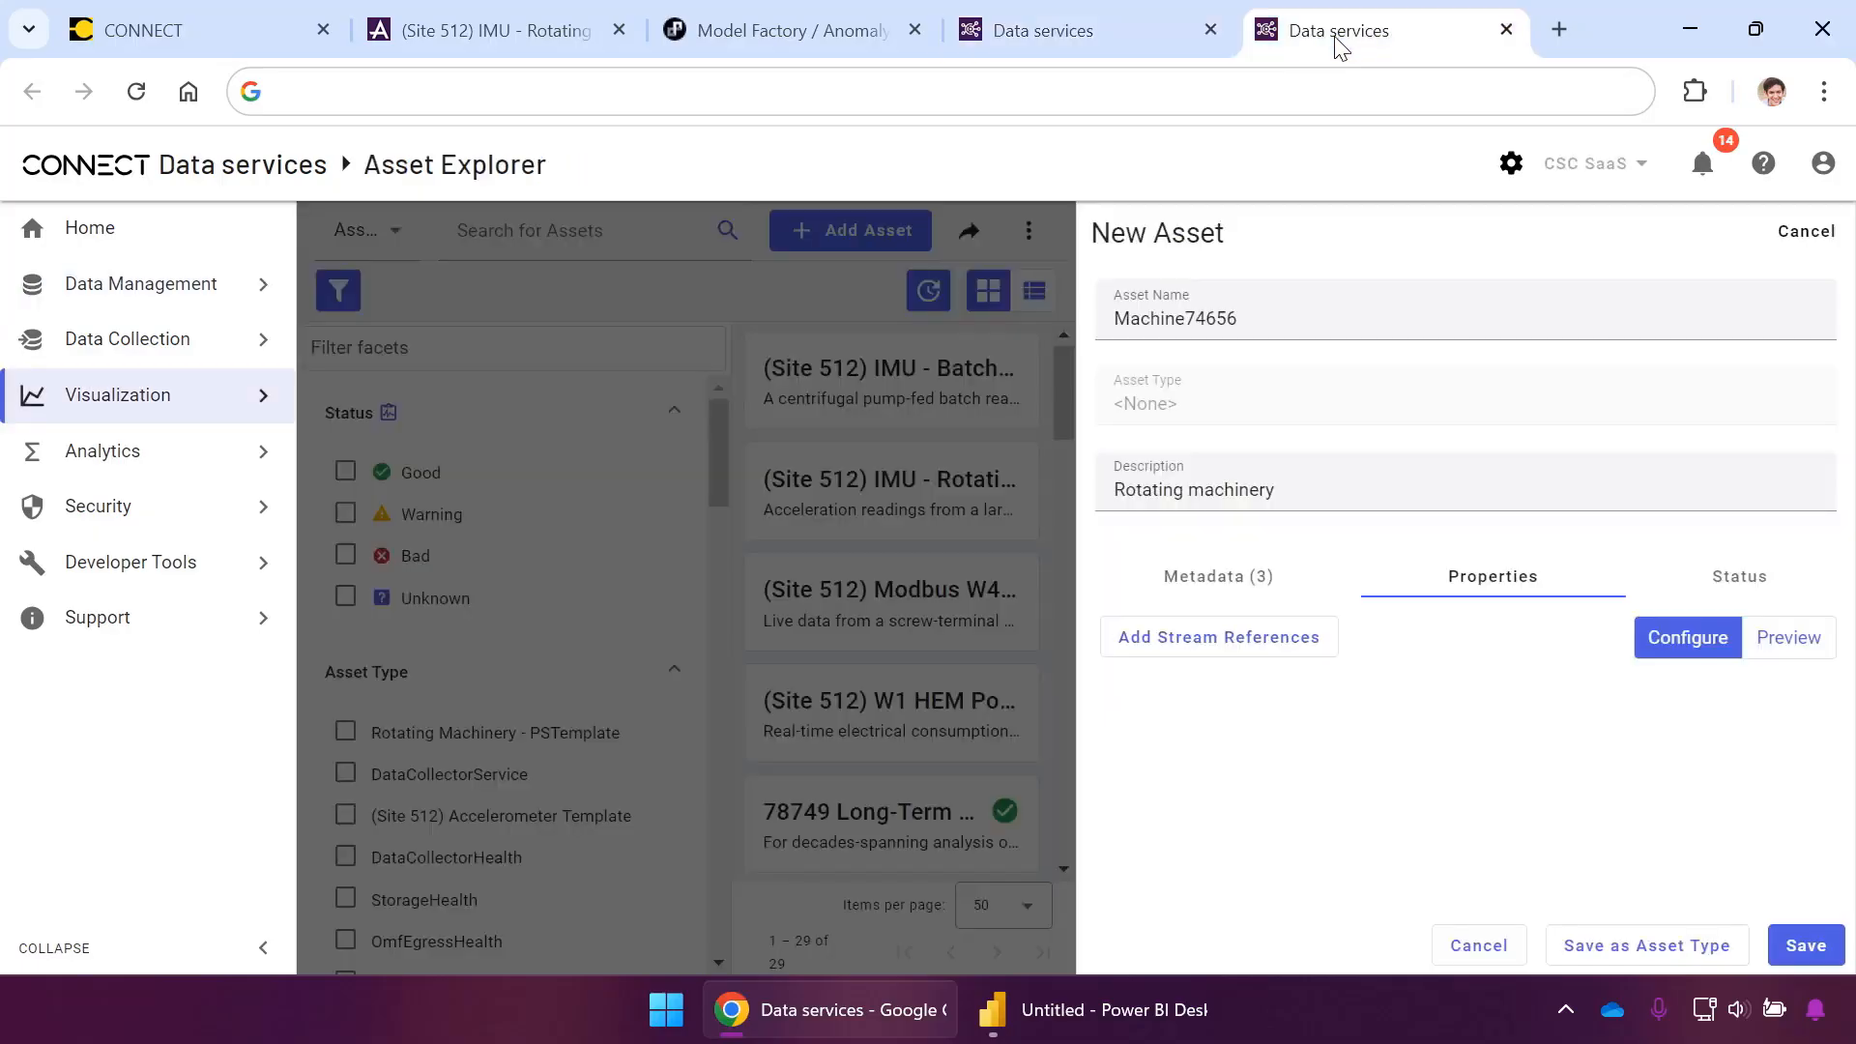
Search the streams for *1041* and add the Accelerometer_1 X, Y and Z Acceleration streams without PI_main1 IDs as stream references
left_click(1241, 650)
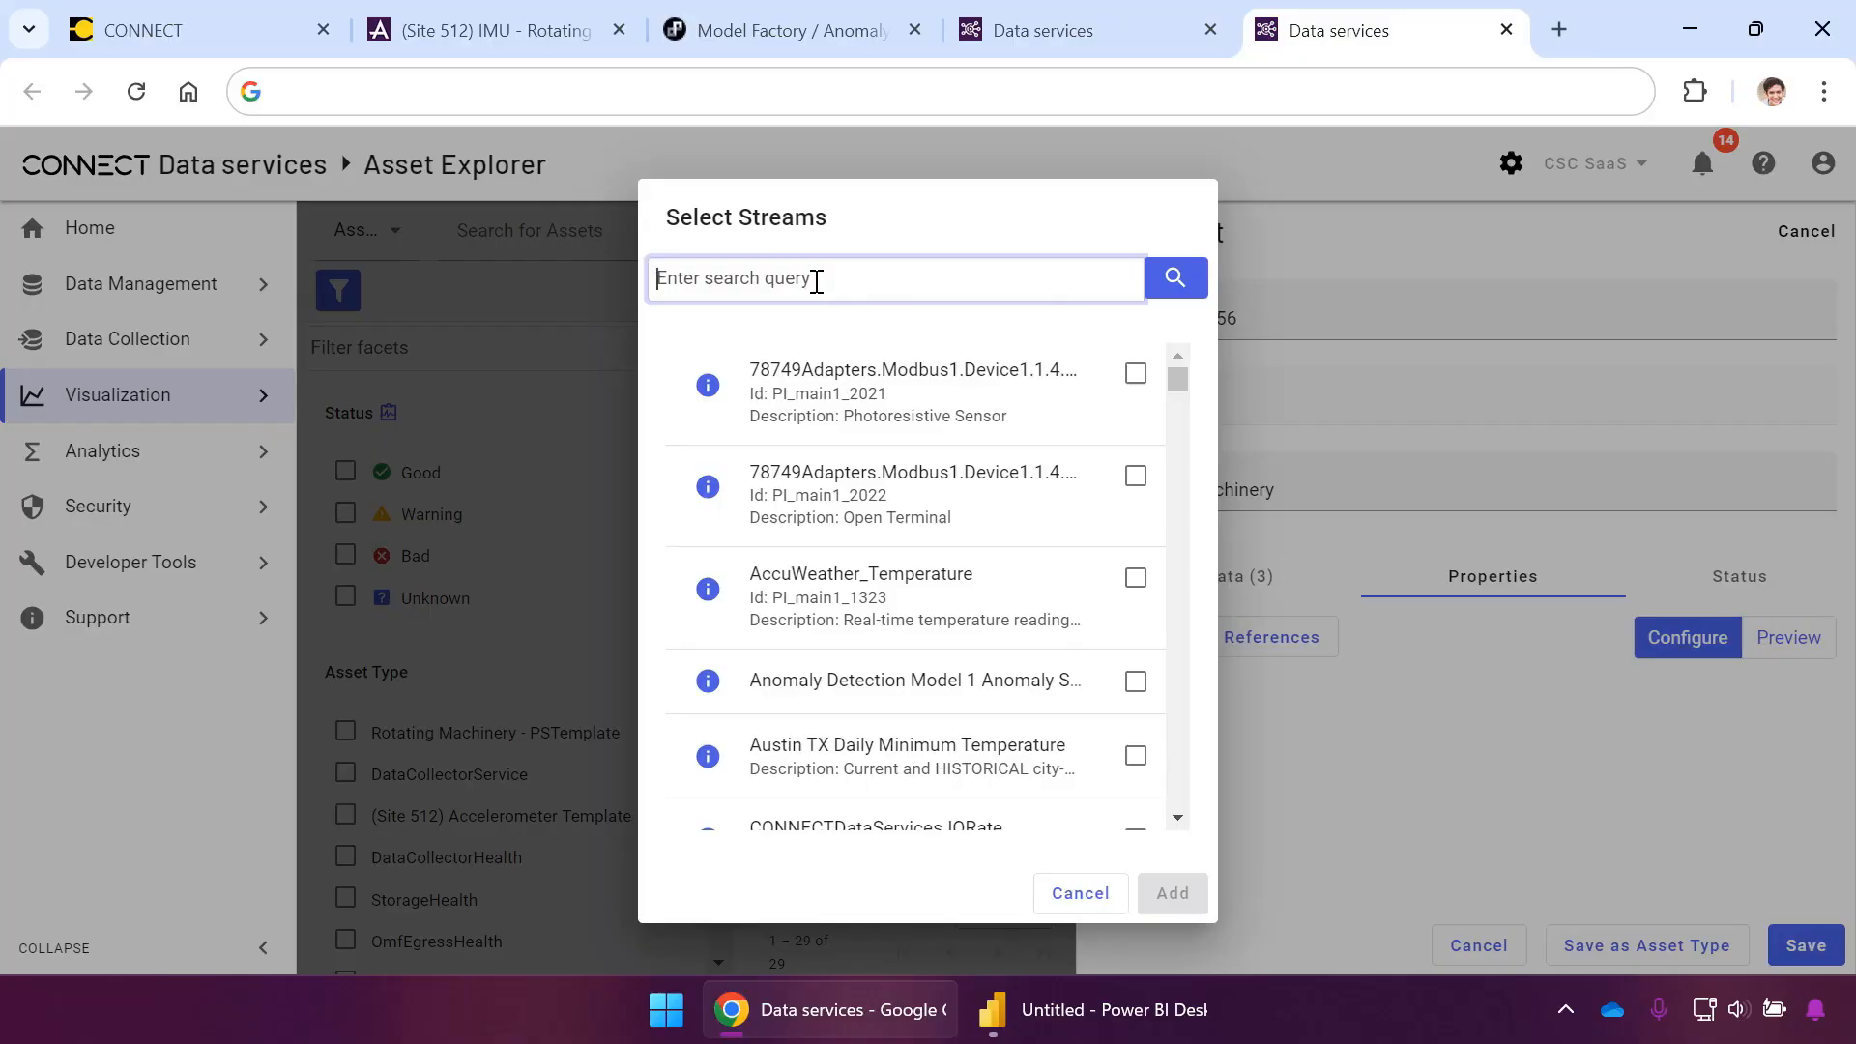
type("*")
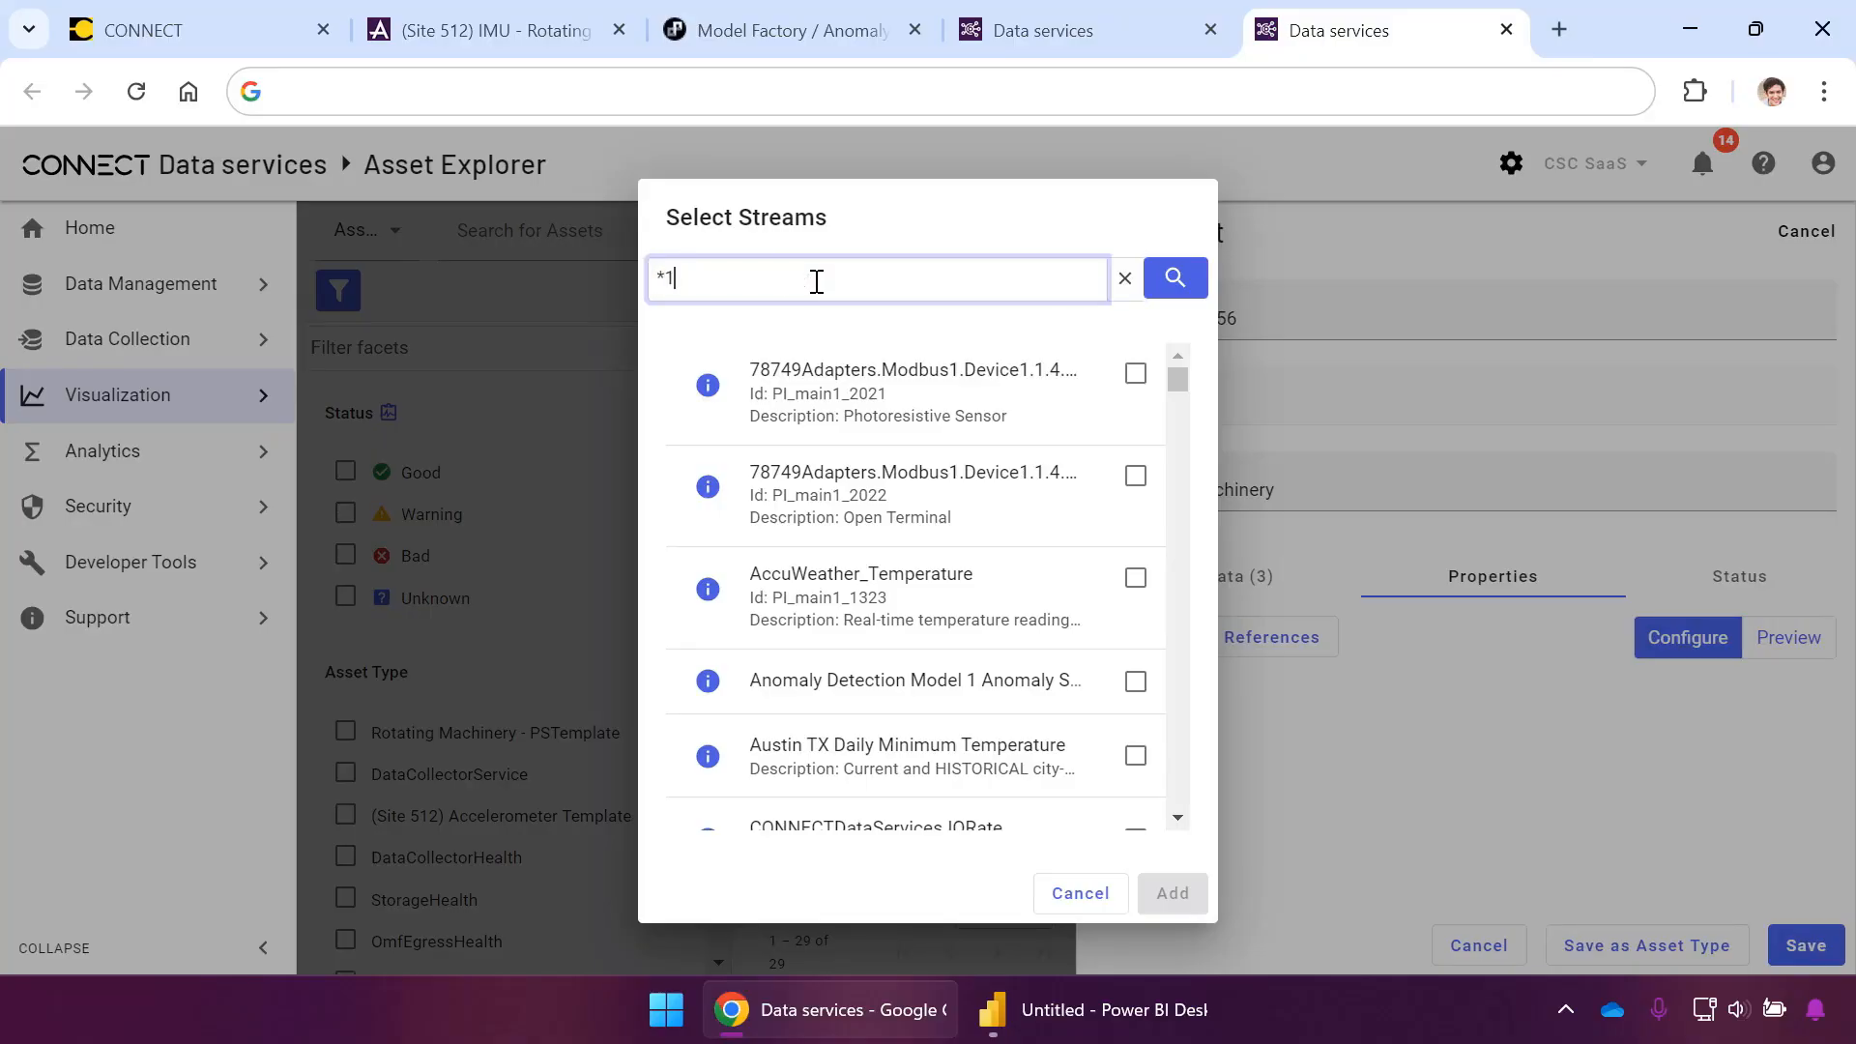
key("Return")
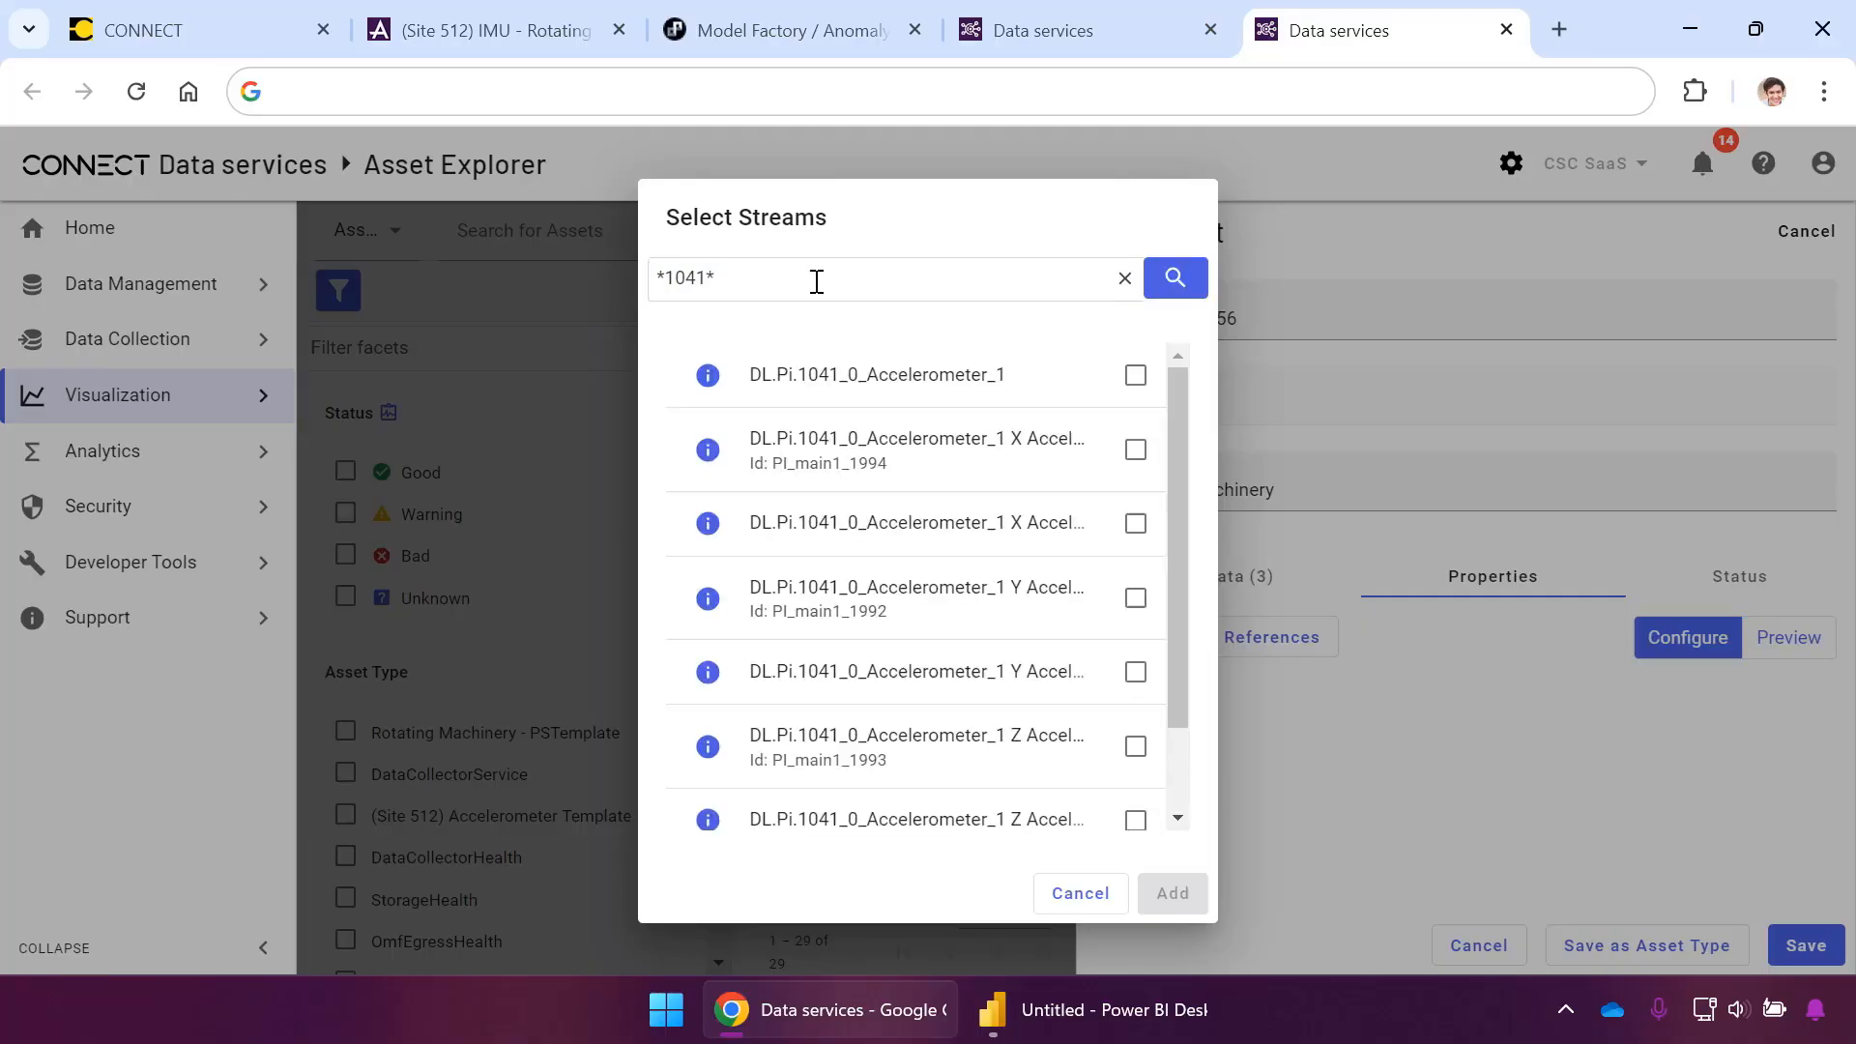
left_click(1135, 524)
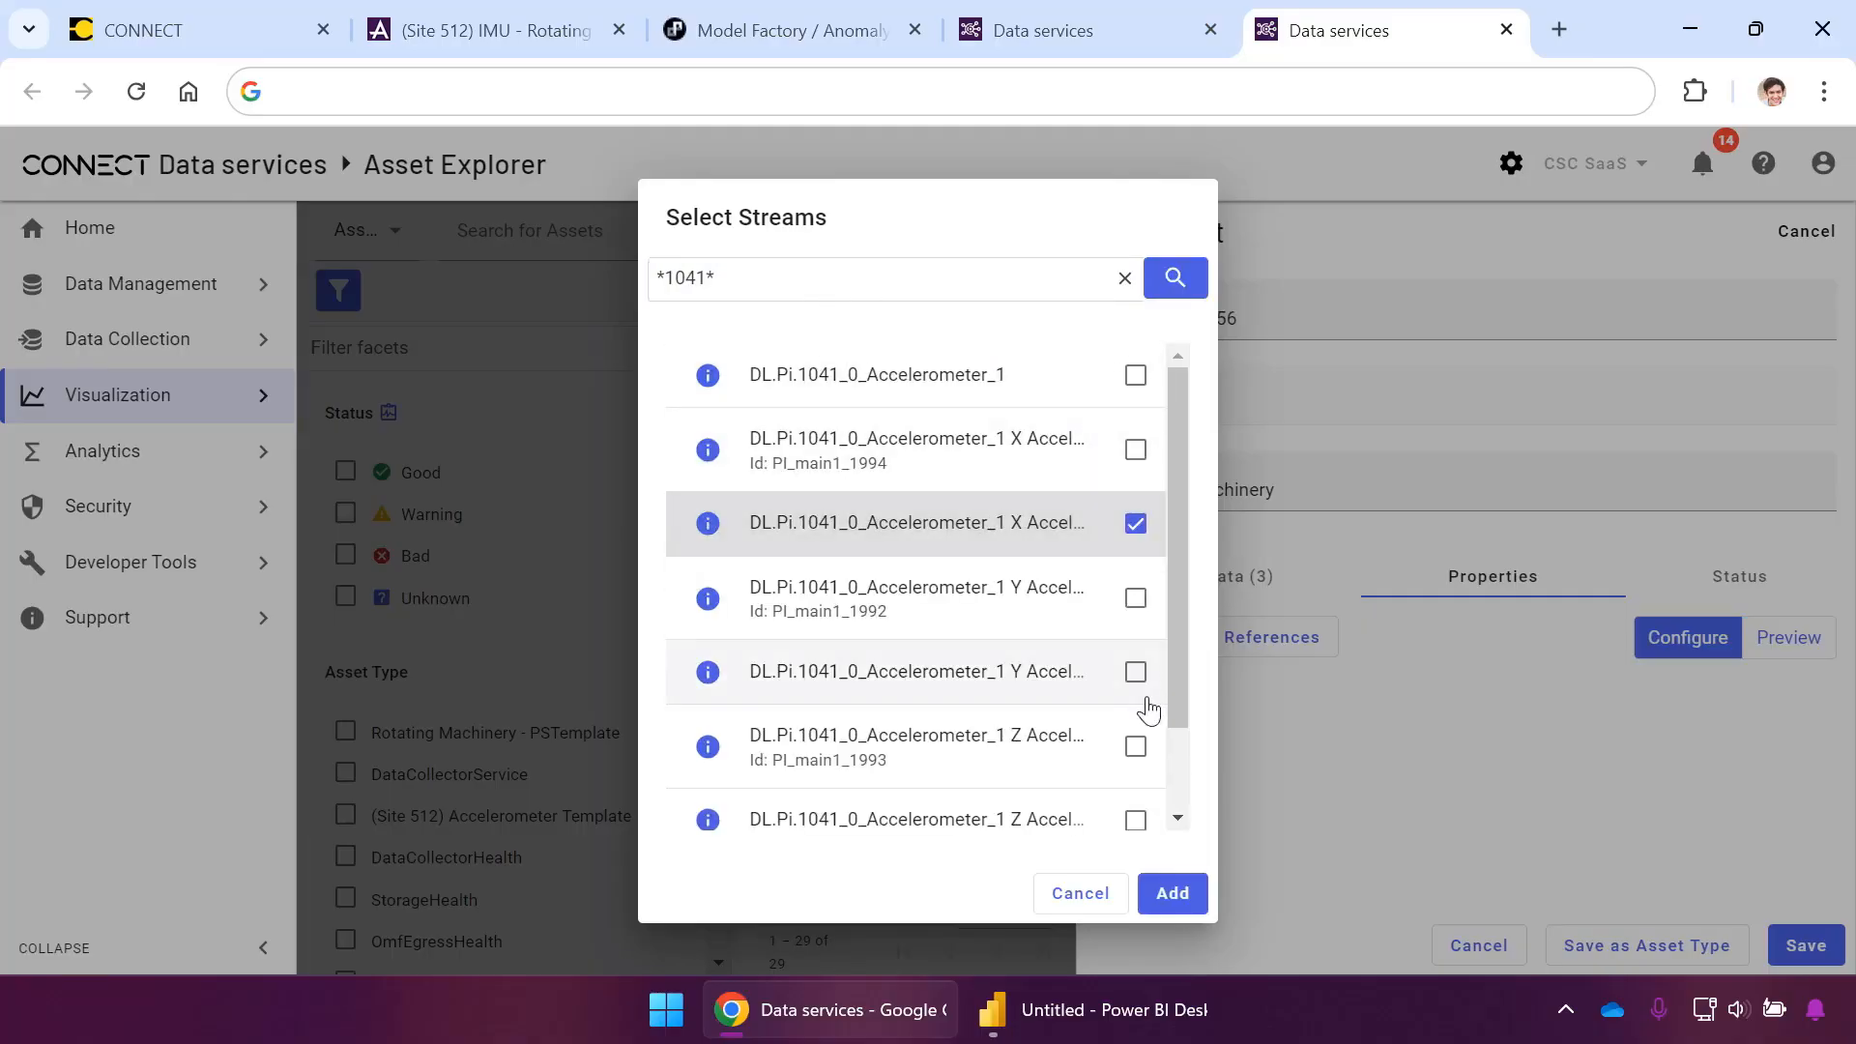
left_click(1136, 674)
left_click(1137, 820)
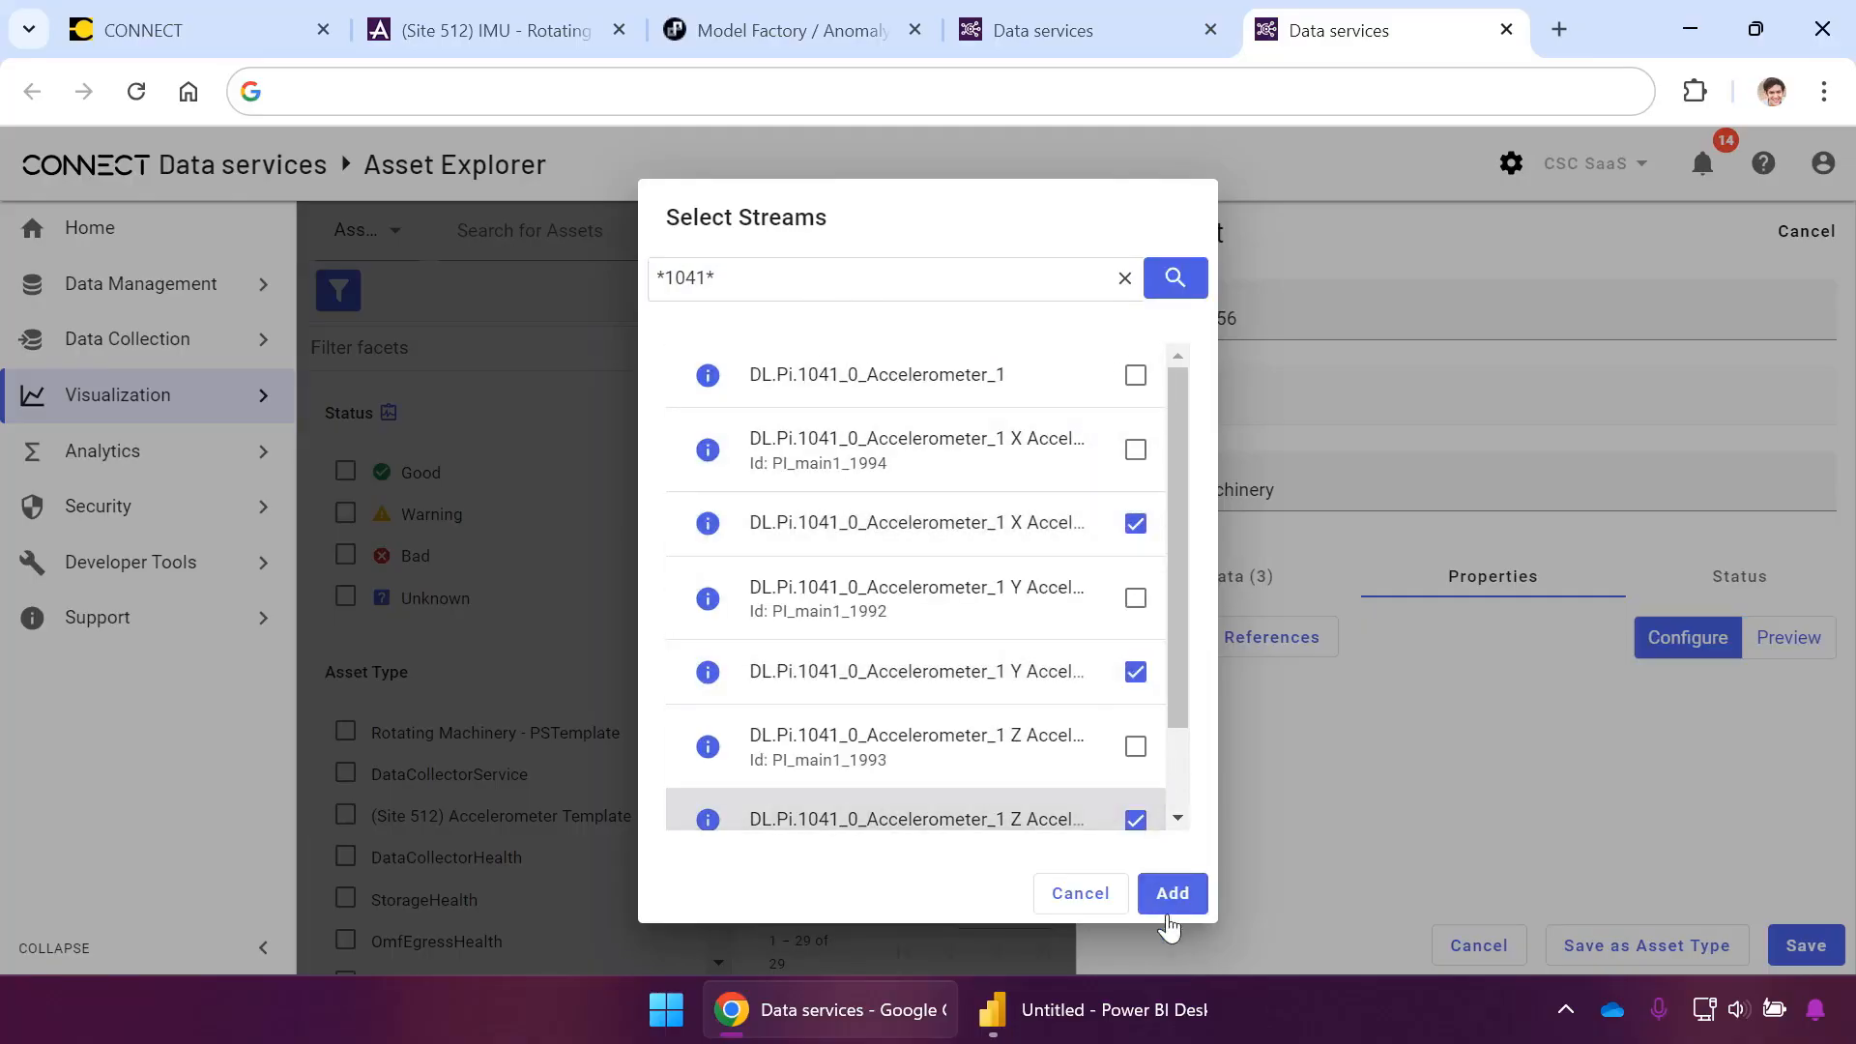
left_click(1171, 895)
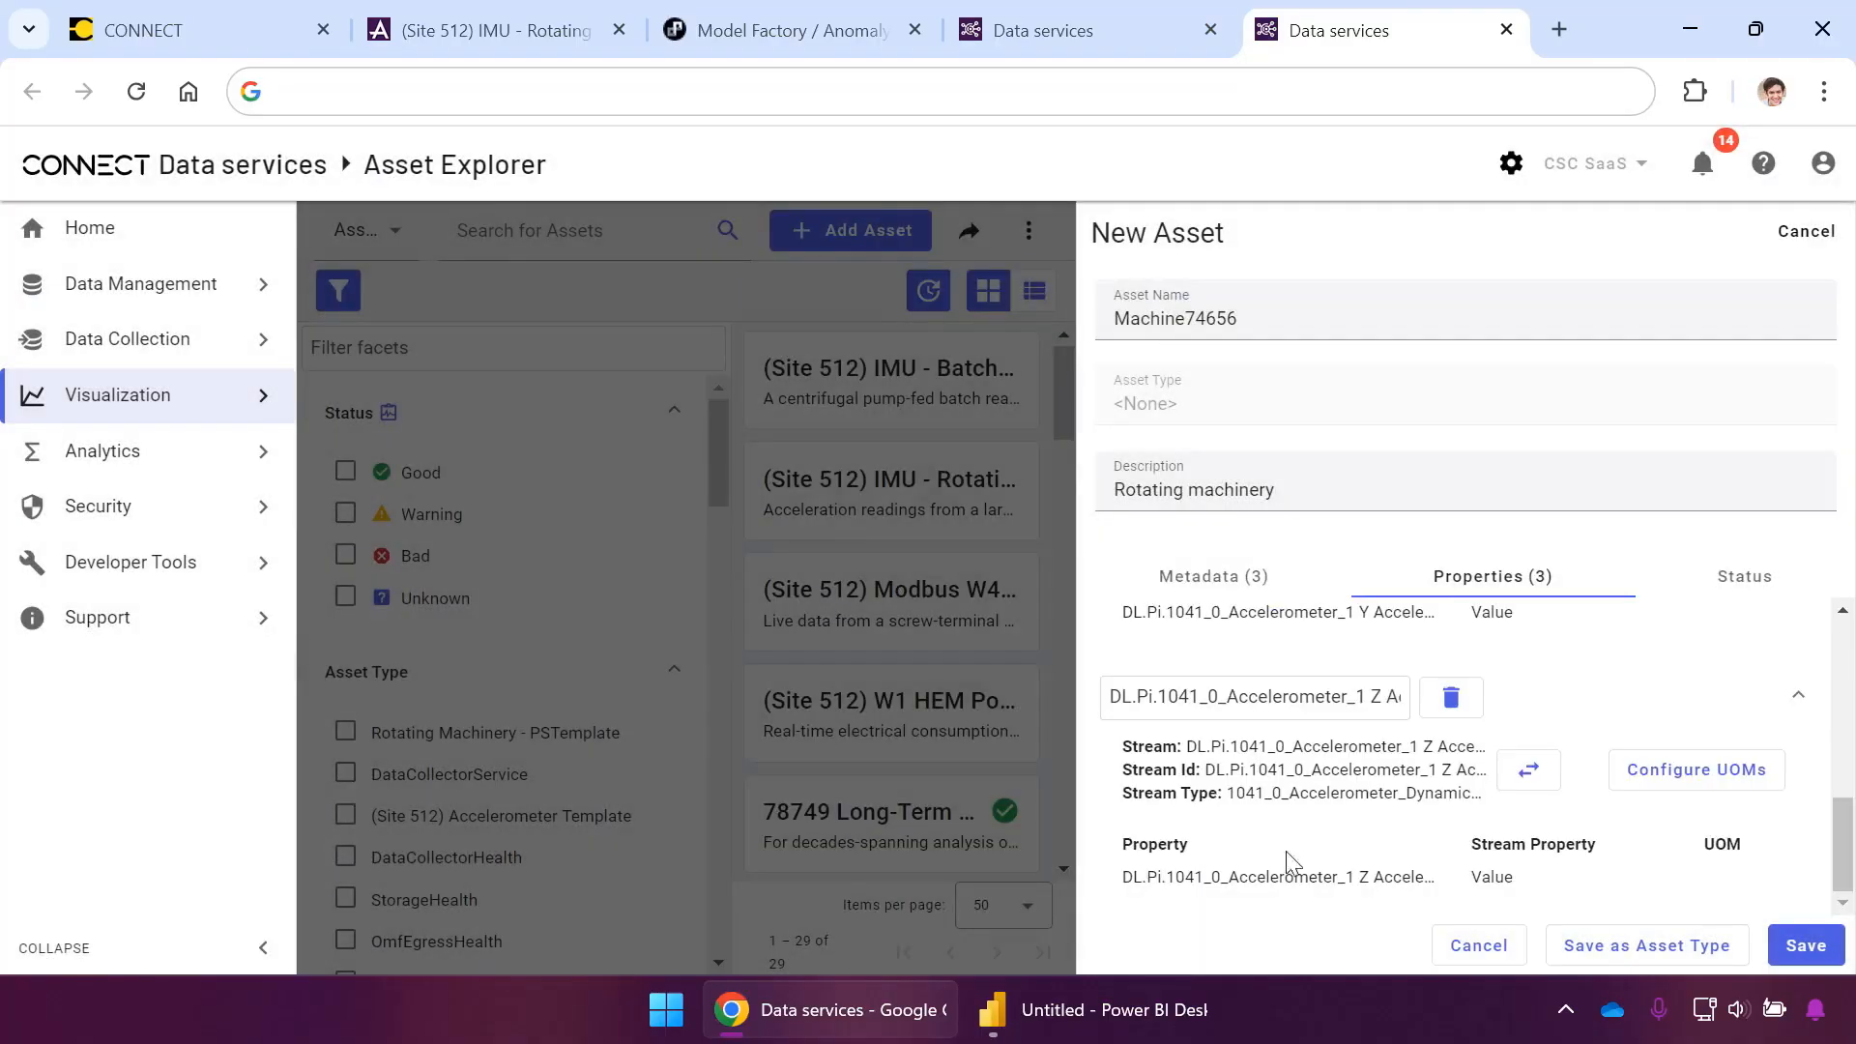
Rename the three accelerometer stream references to Z Acceleration, Y Acceleration and X Acceleration, matching each stream's axis
left_click(1377, 699)
key("ctrl+a")
type("Z Acceleration")
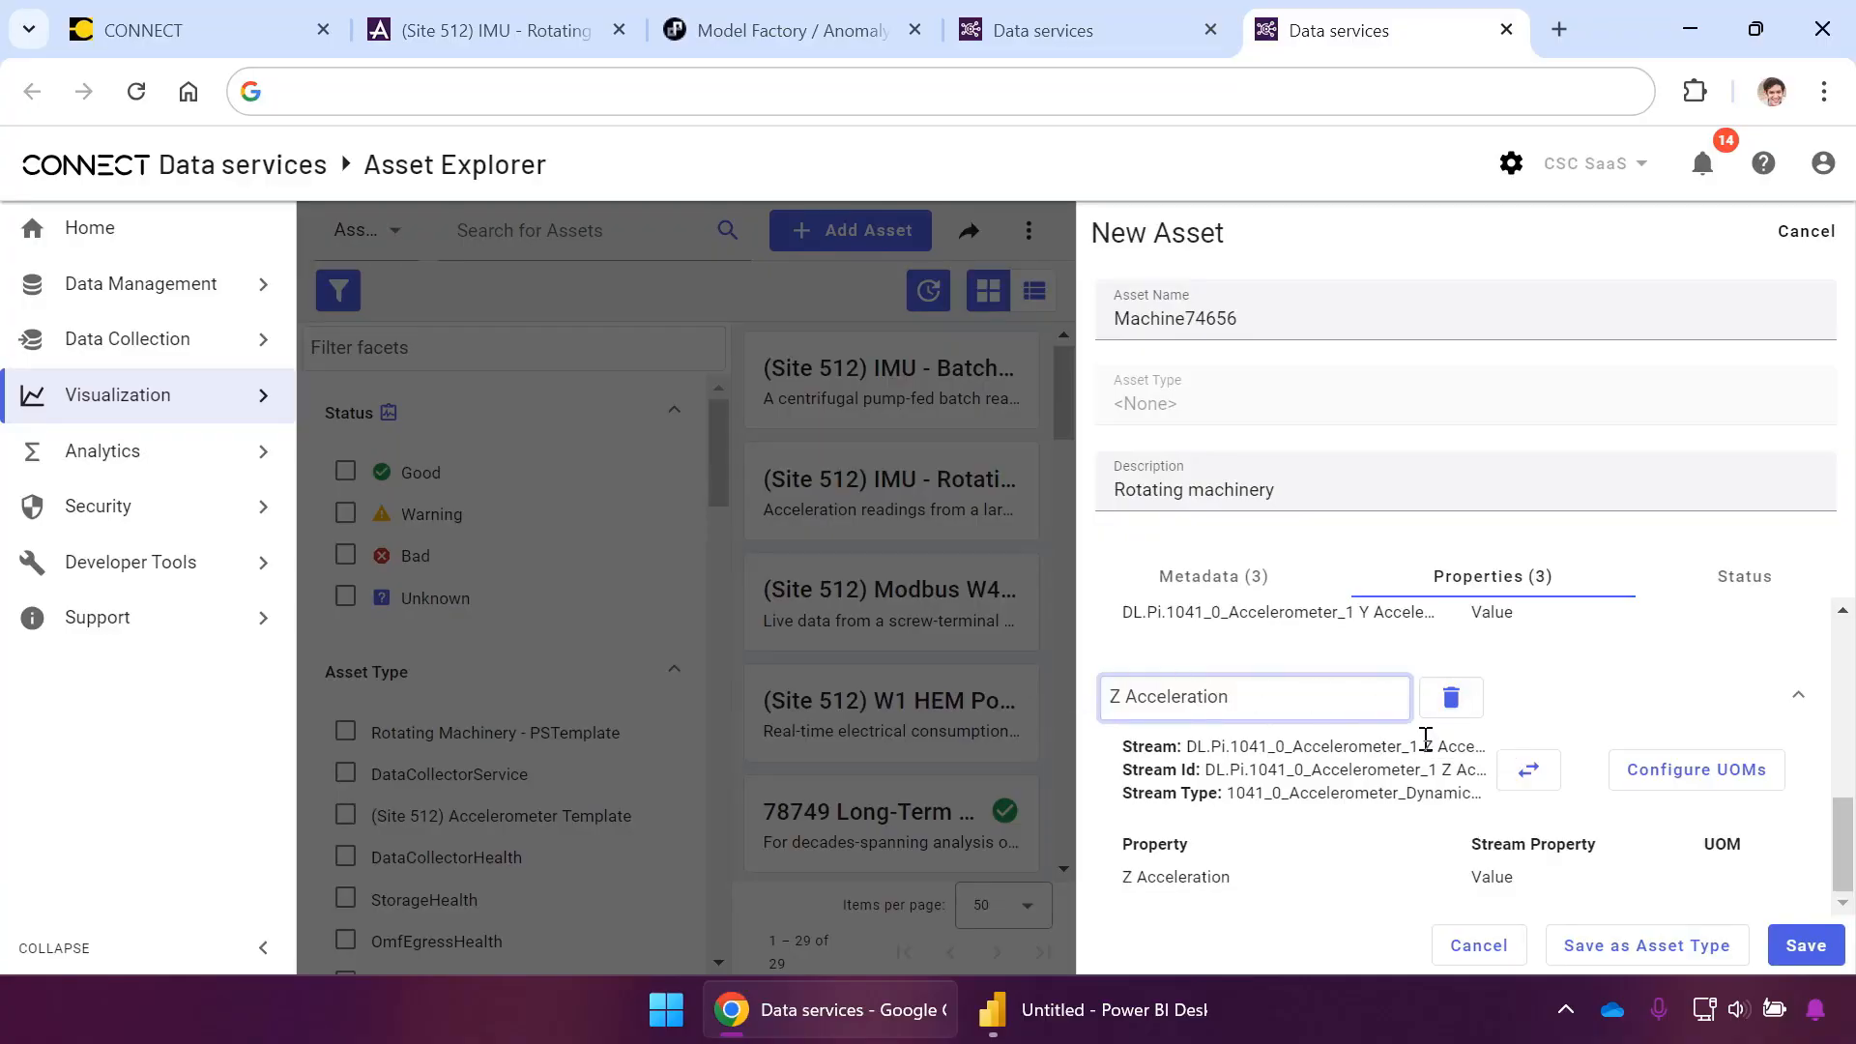
scroll(1422, 743, "up", 2)
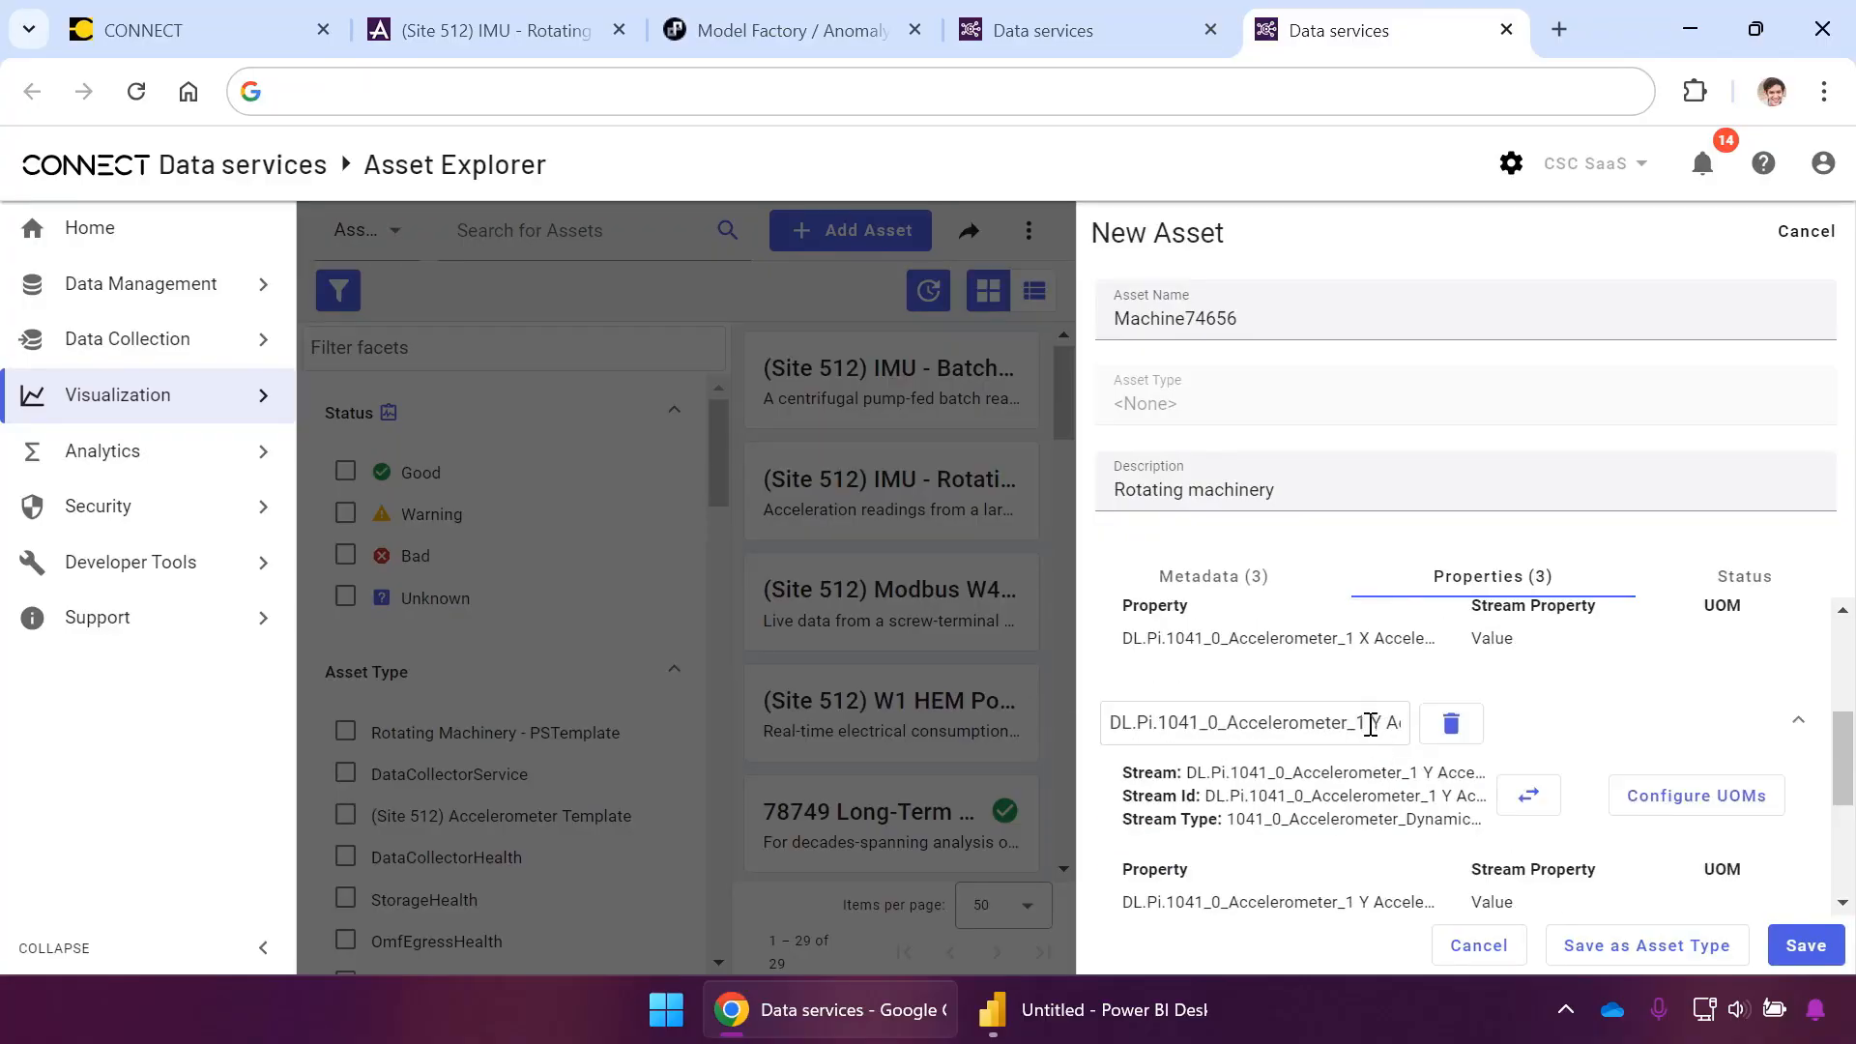
left_click(1371, 725)
key("ctrl+a")
type("Y Acceleration")
scroll(1417, 703, "up", 1)
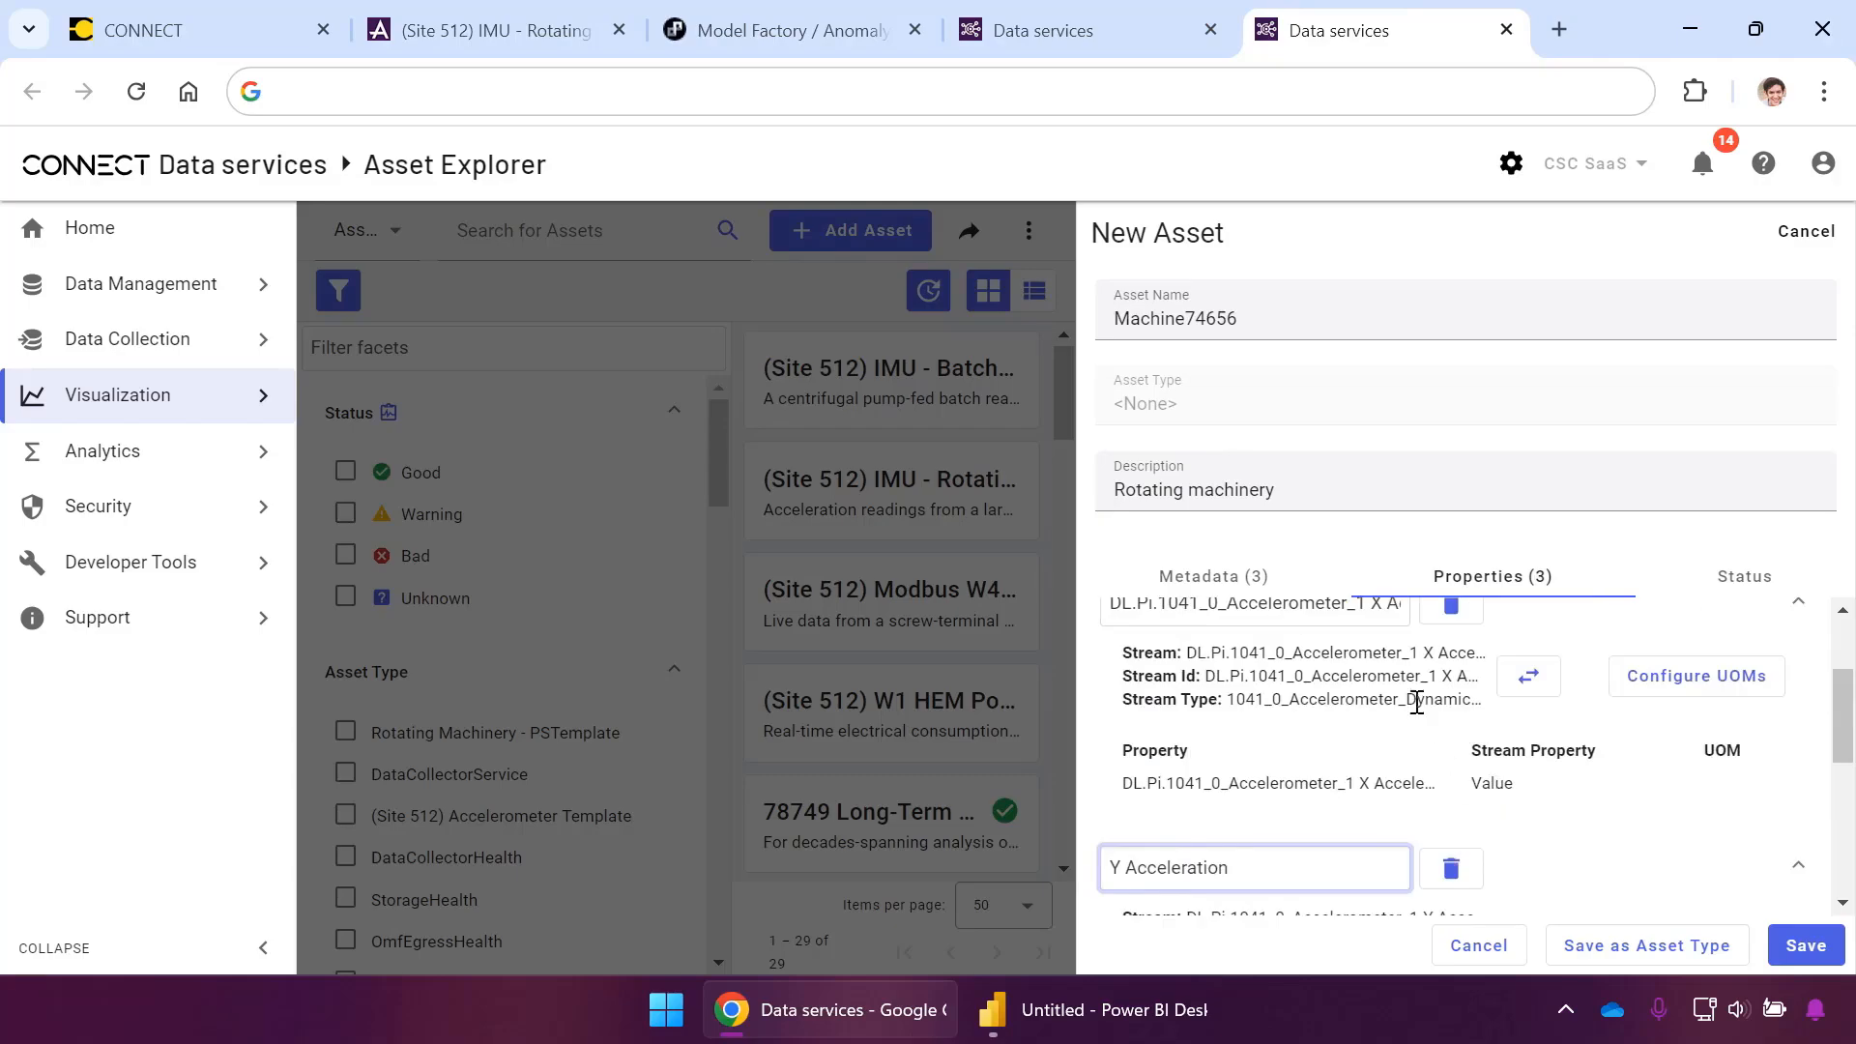
scroll(1417, 702, "up", 2)
left_click(1370, 741)
key("ctrl+a")
type("X Acceleration")
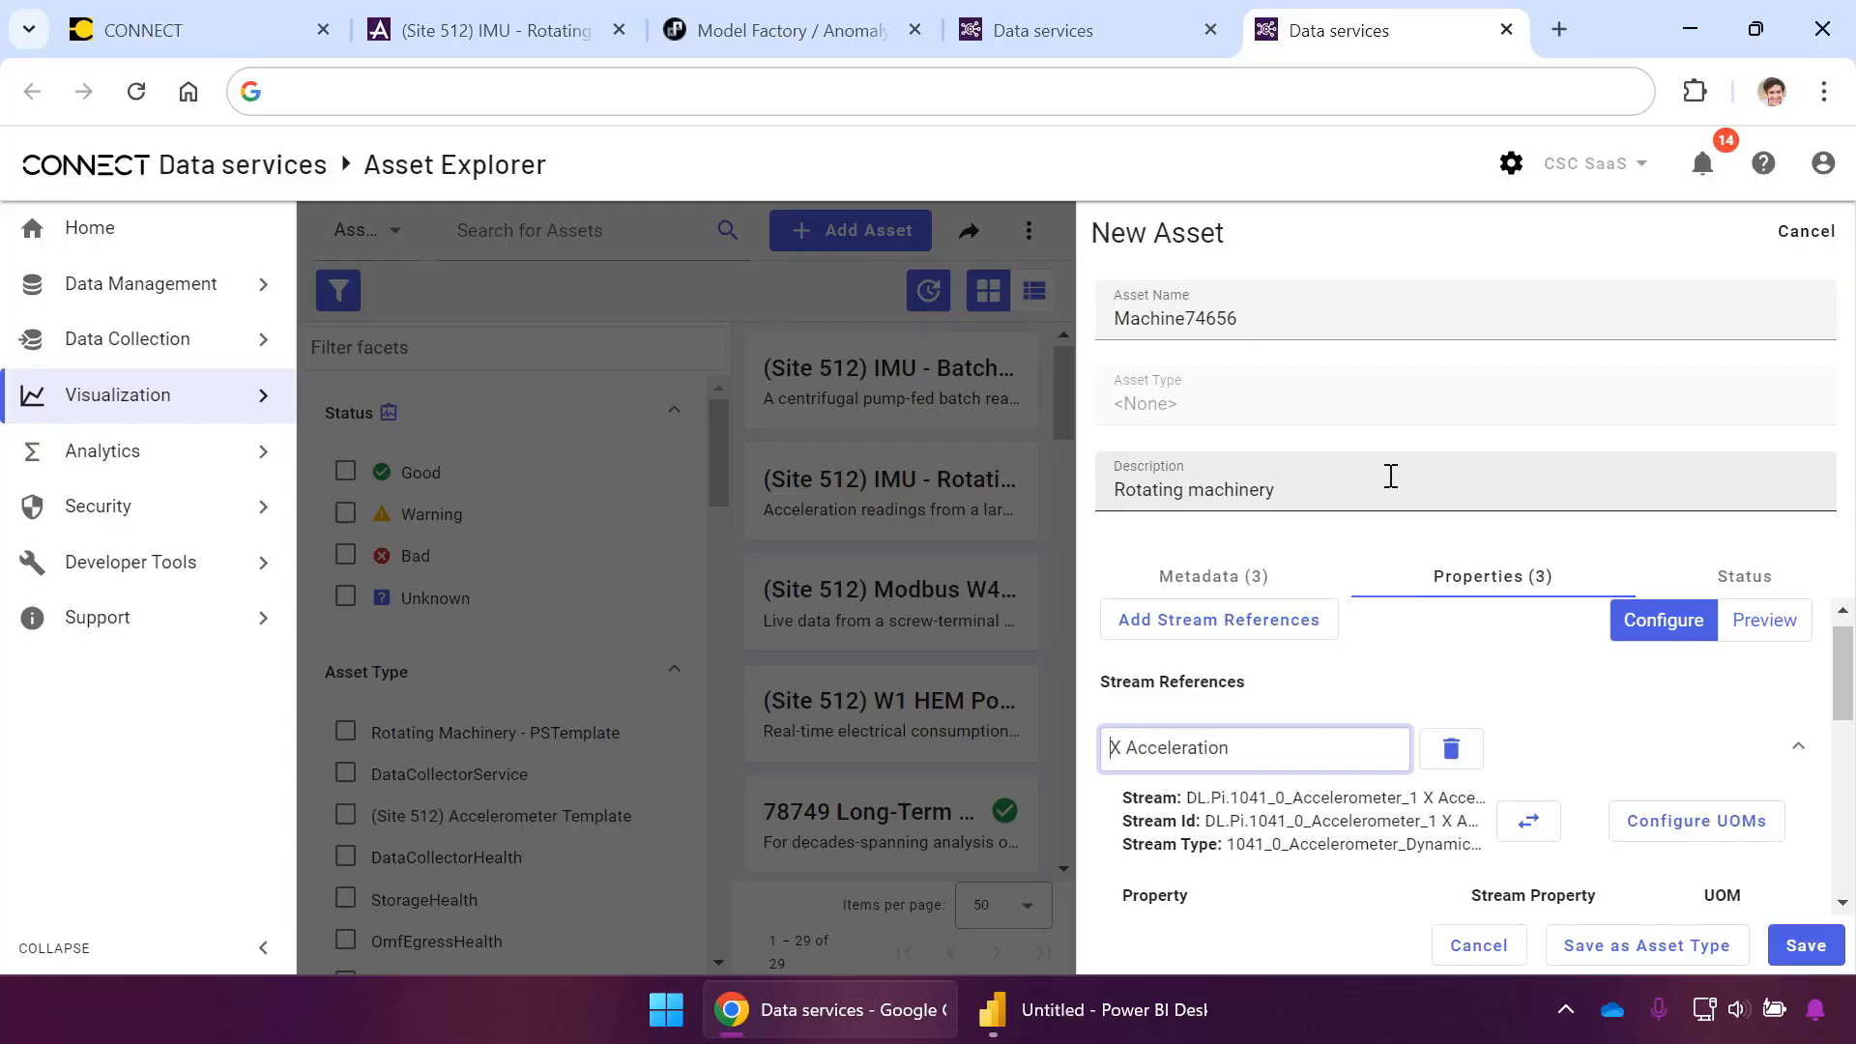
Search the streams for *opcua* and add the OpcUa1 DeviceStatus, MAIN1.OpcUa.Streams.2.2 and MAIN1.OpcUa.Streams.2.3 streams as references
left_click(1262, 620)
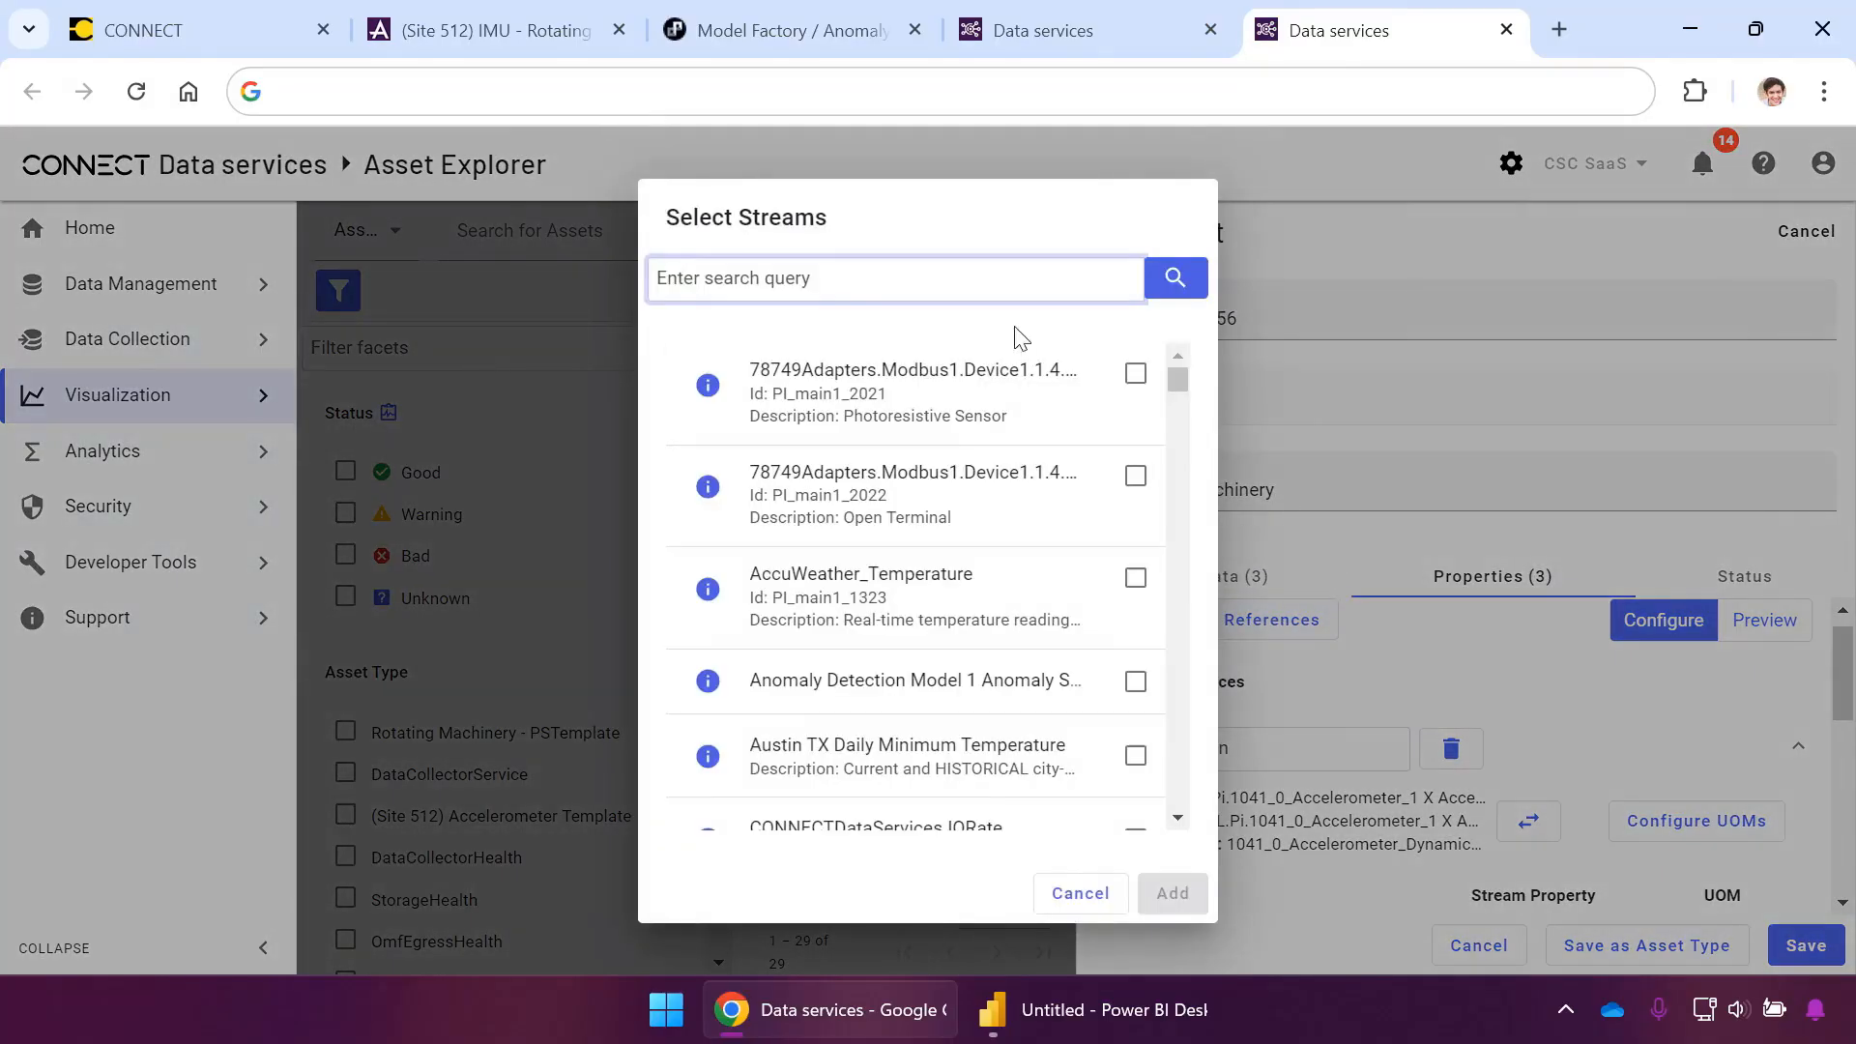
type("*opcua*")
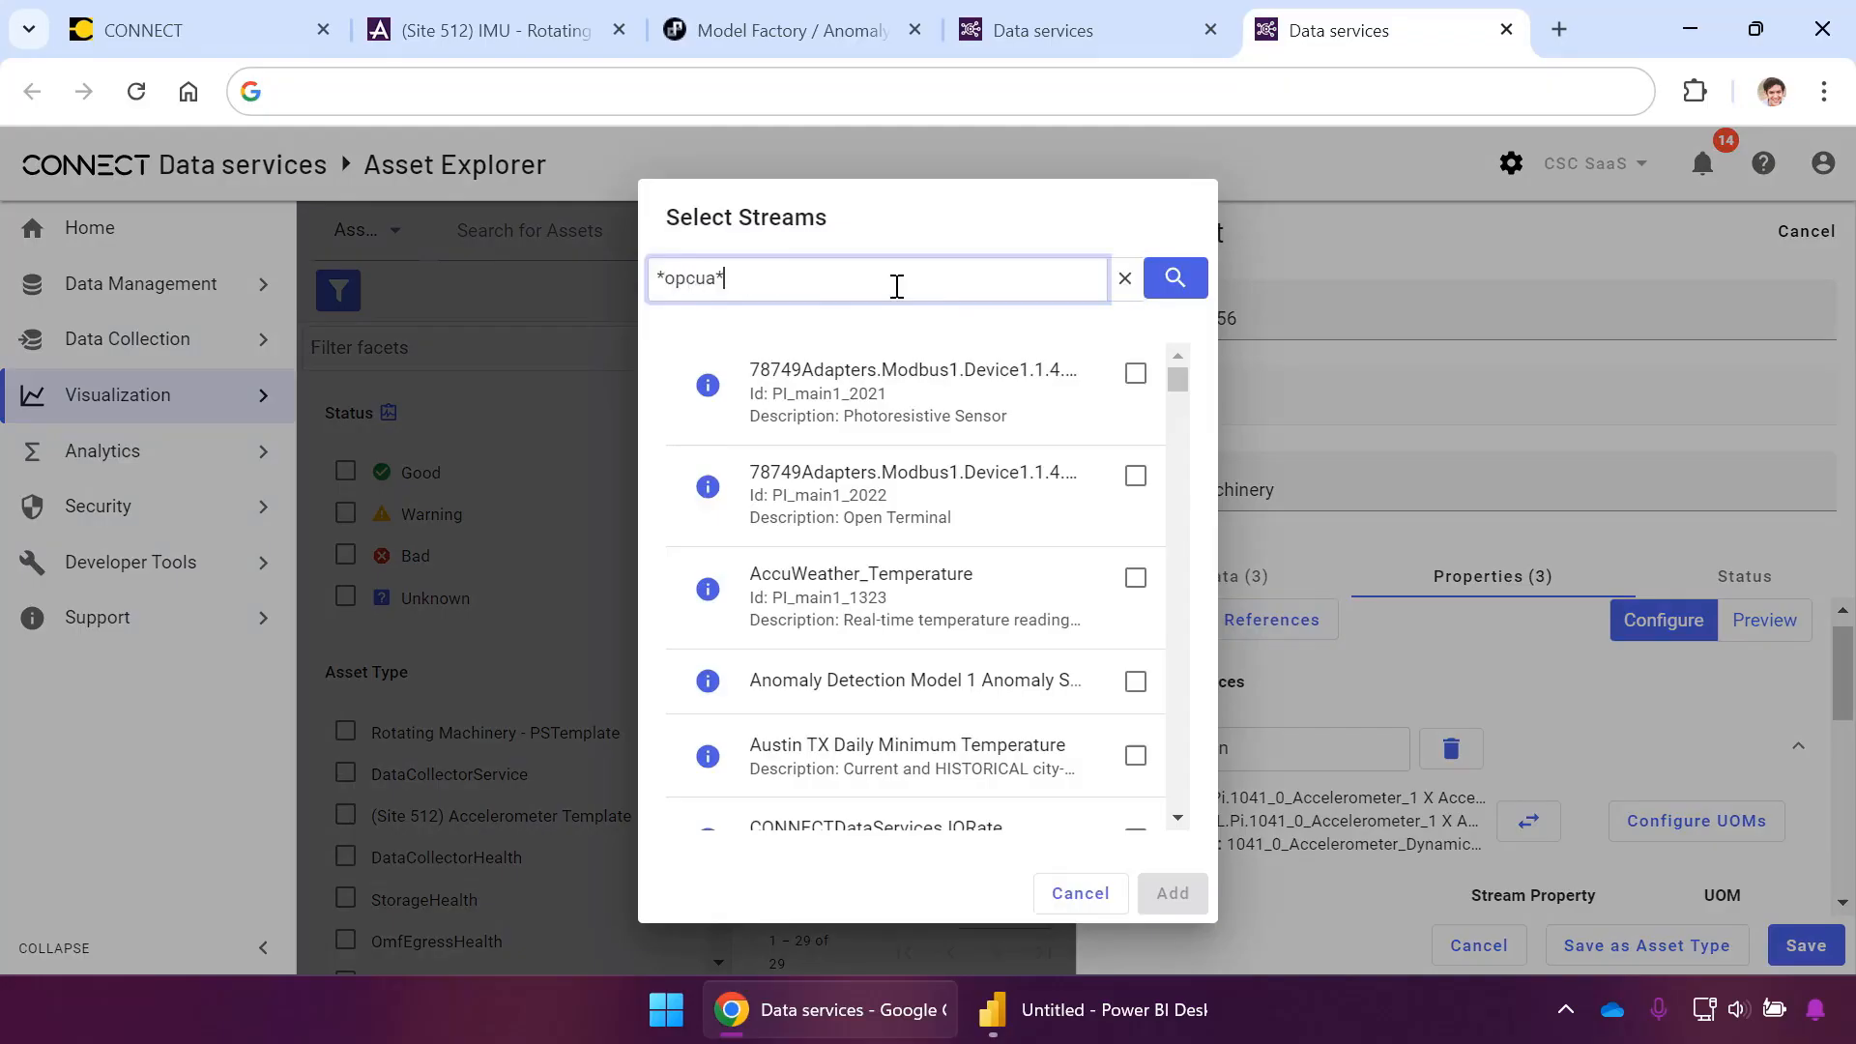
key("Return")
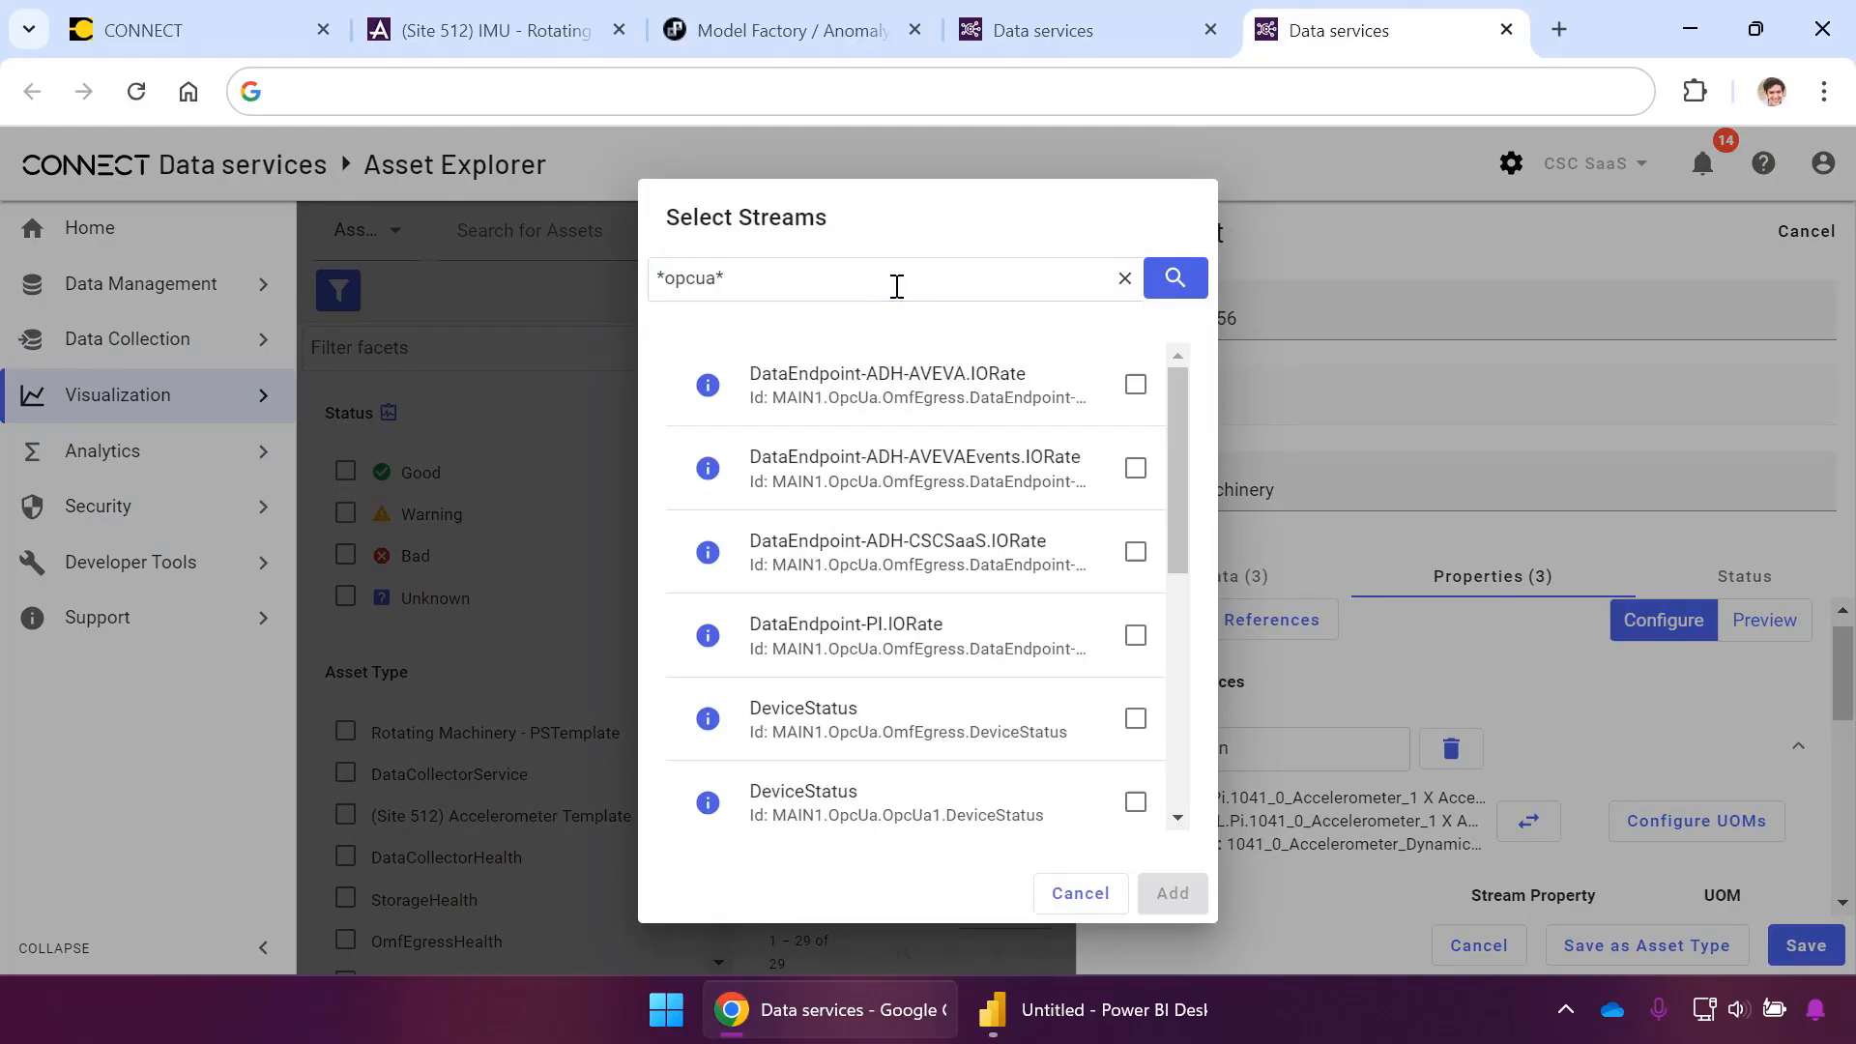
left_click_drag(1180, 375, 1183, 466)
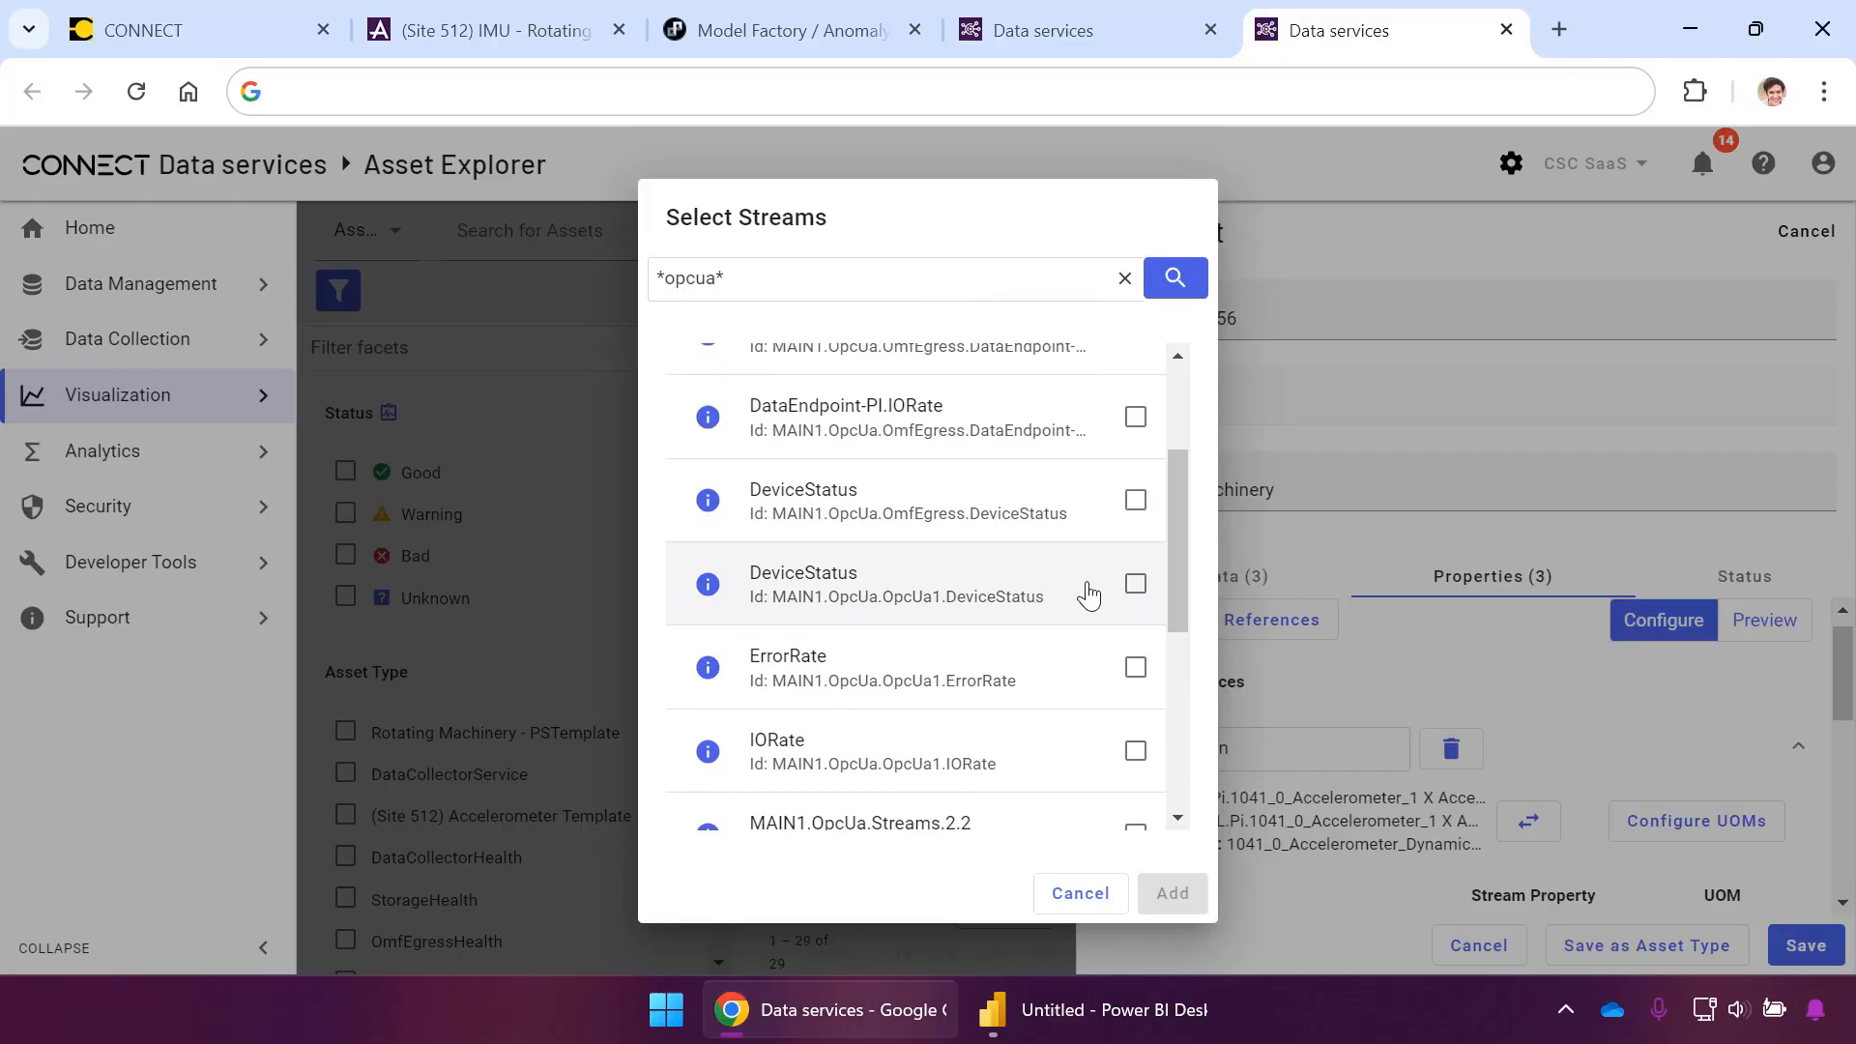
left_click(1136, 584)
left_click_drag(1185, 510, 1187, 623)
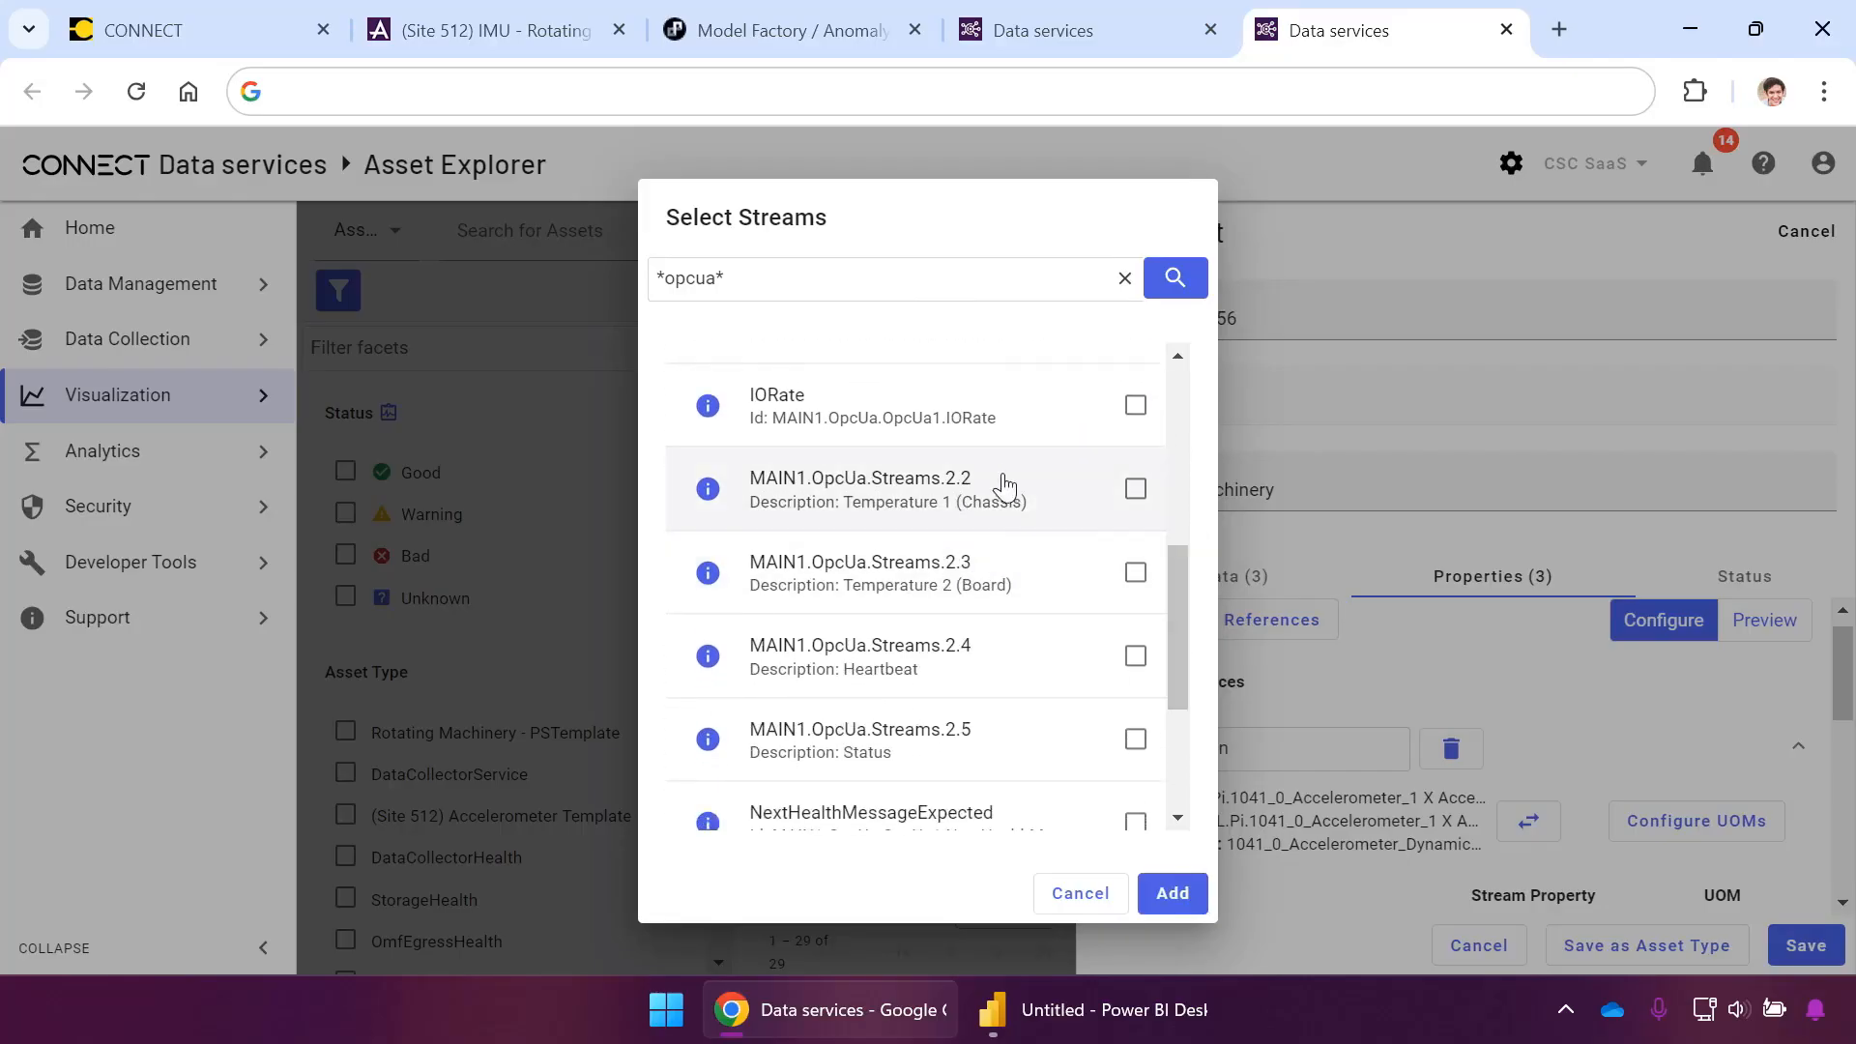
left_click(1137, 489)
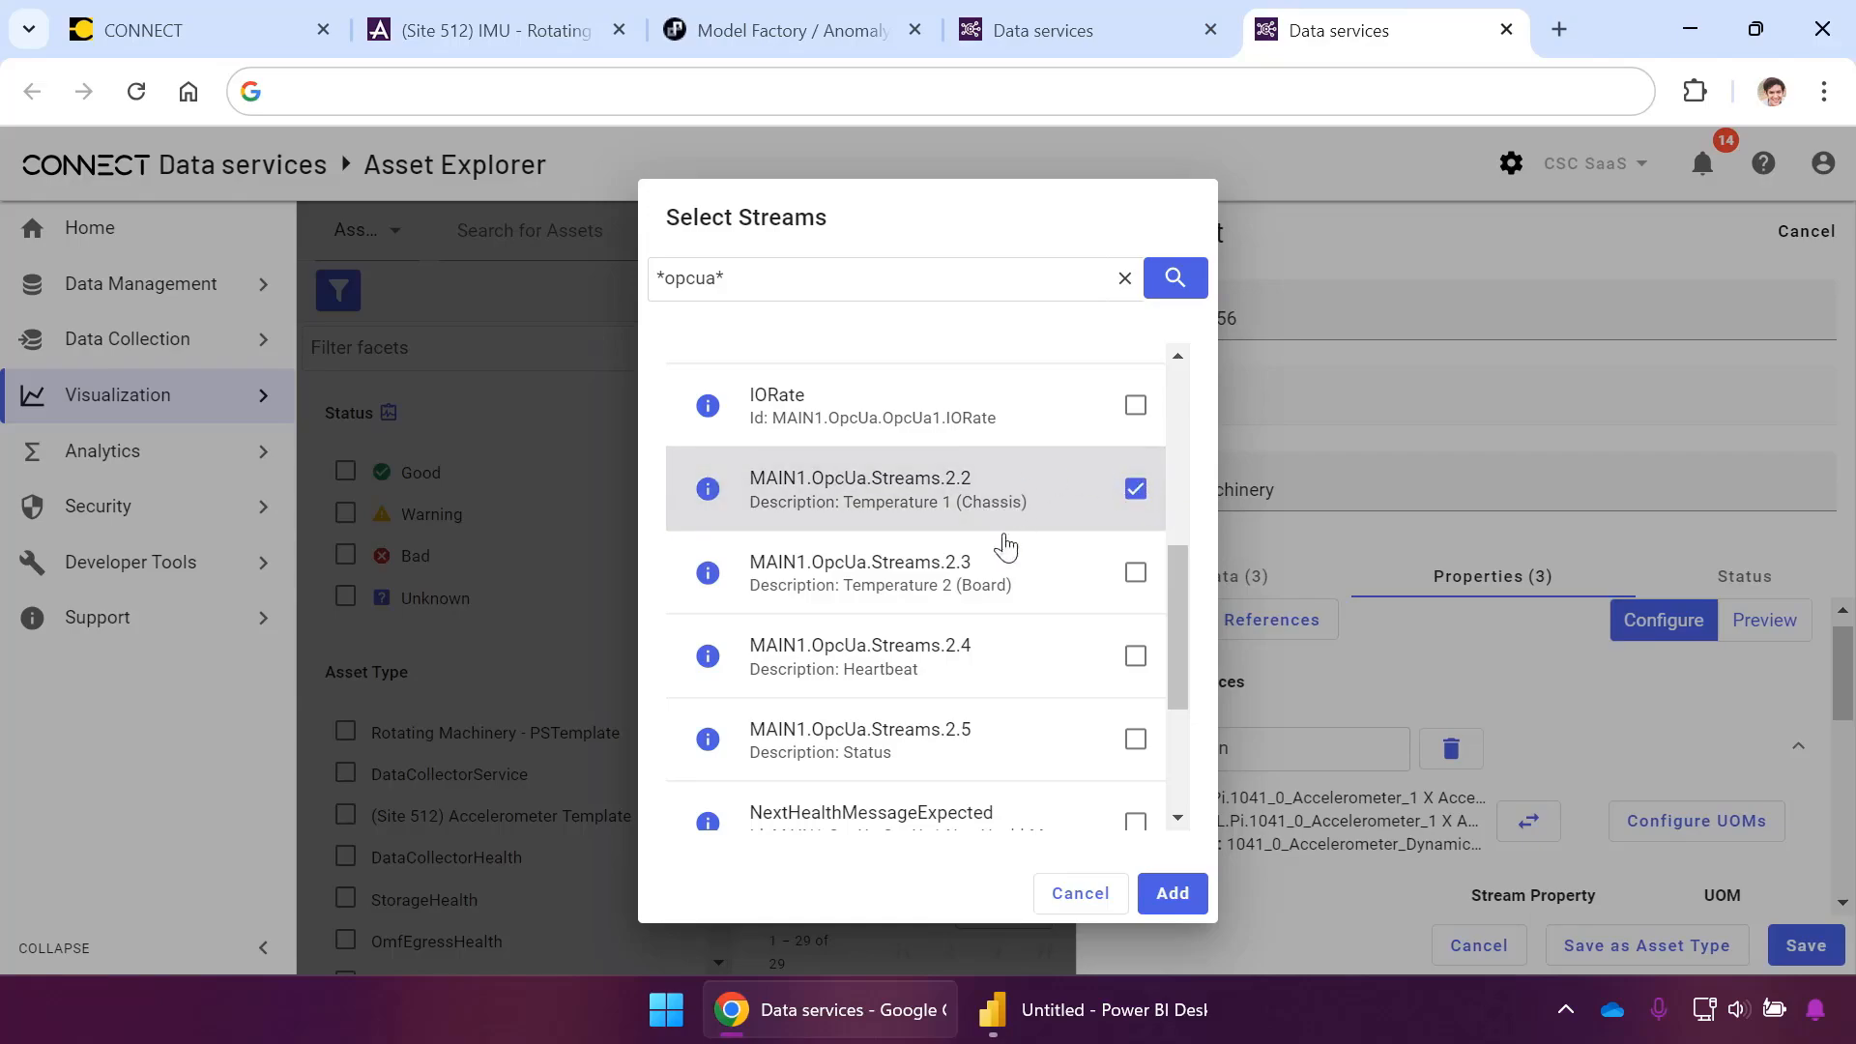
left_click(1136, 572)
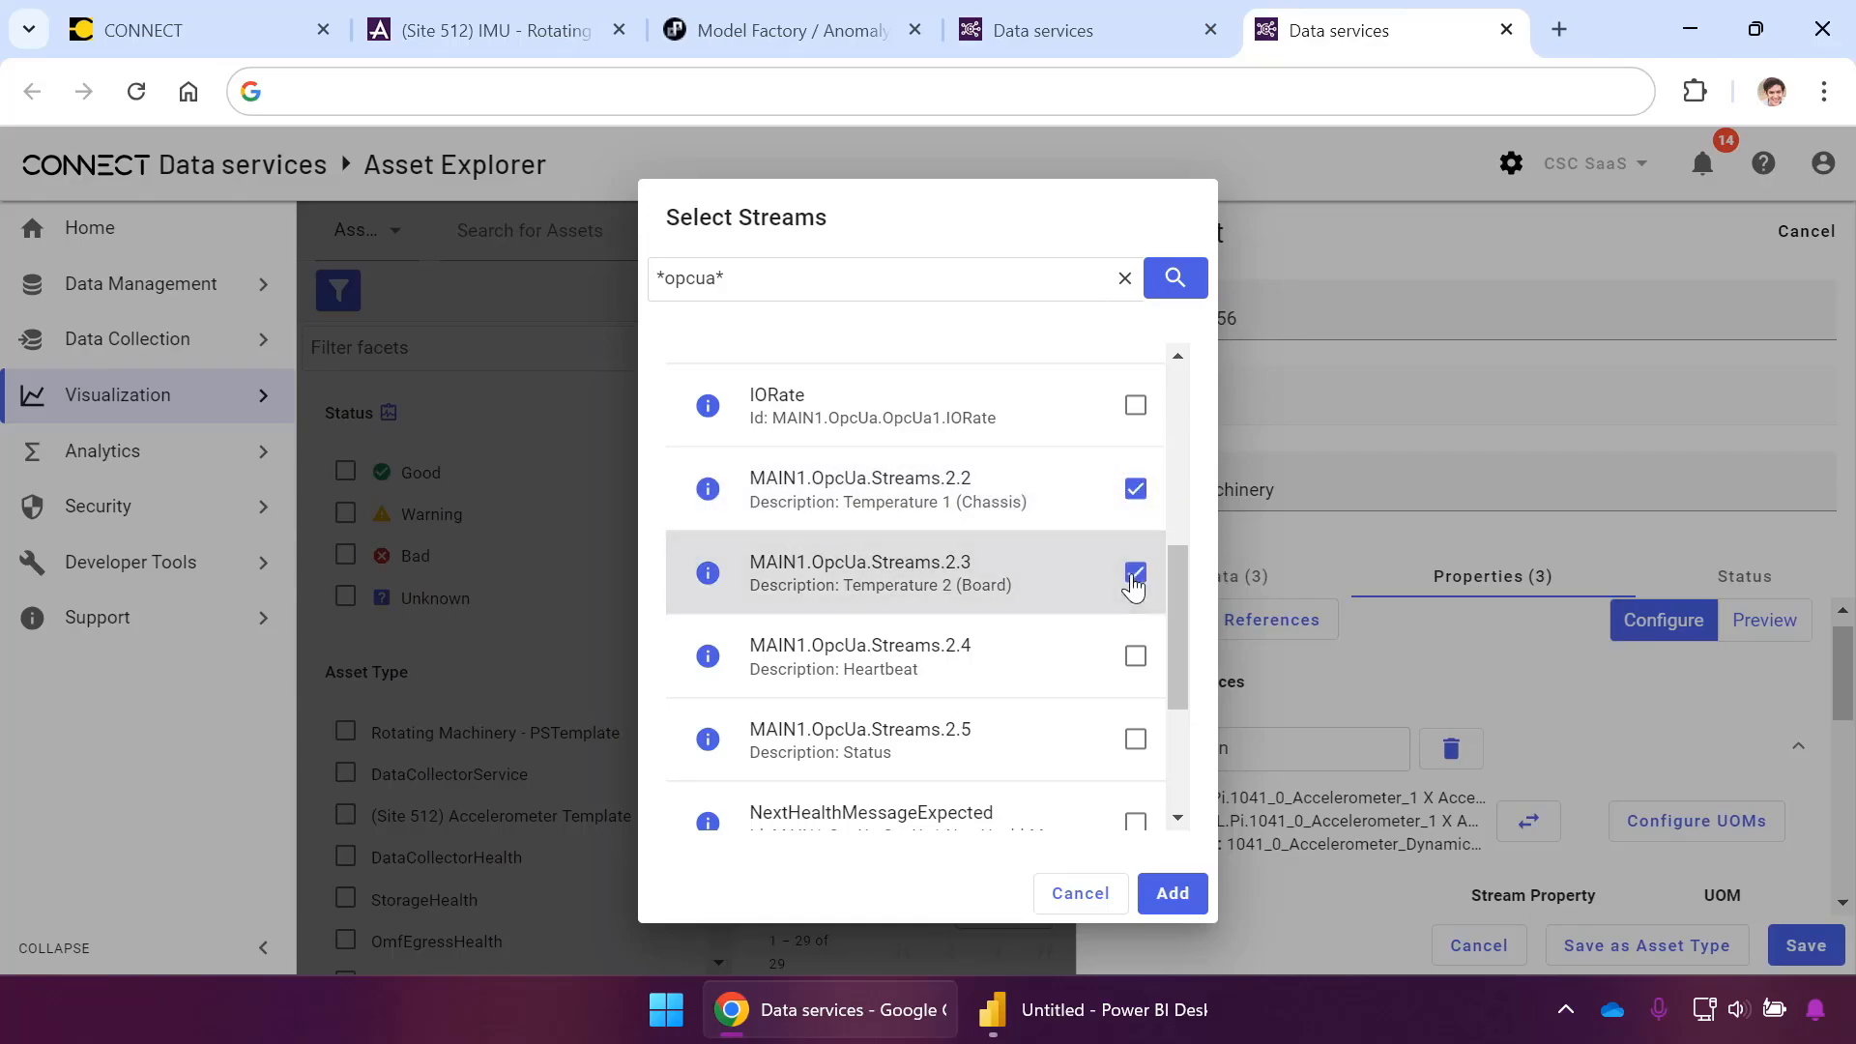
left_click(1171, 893)
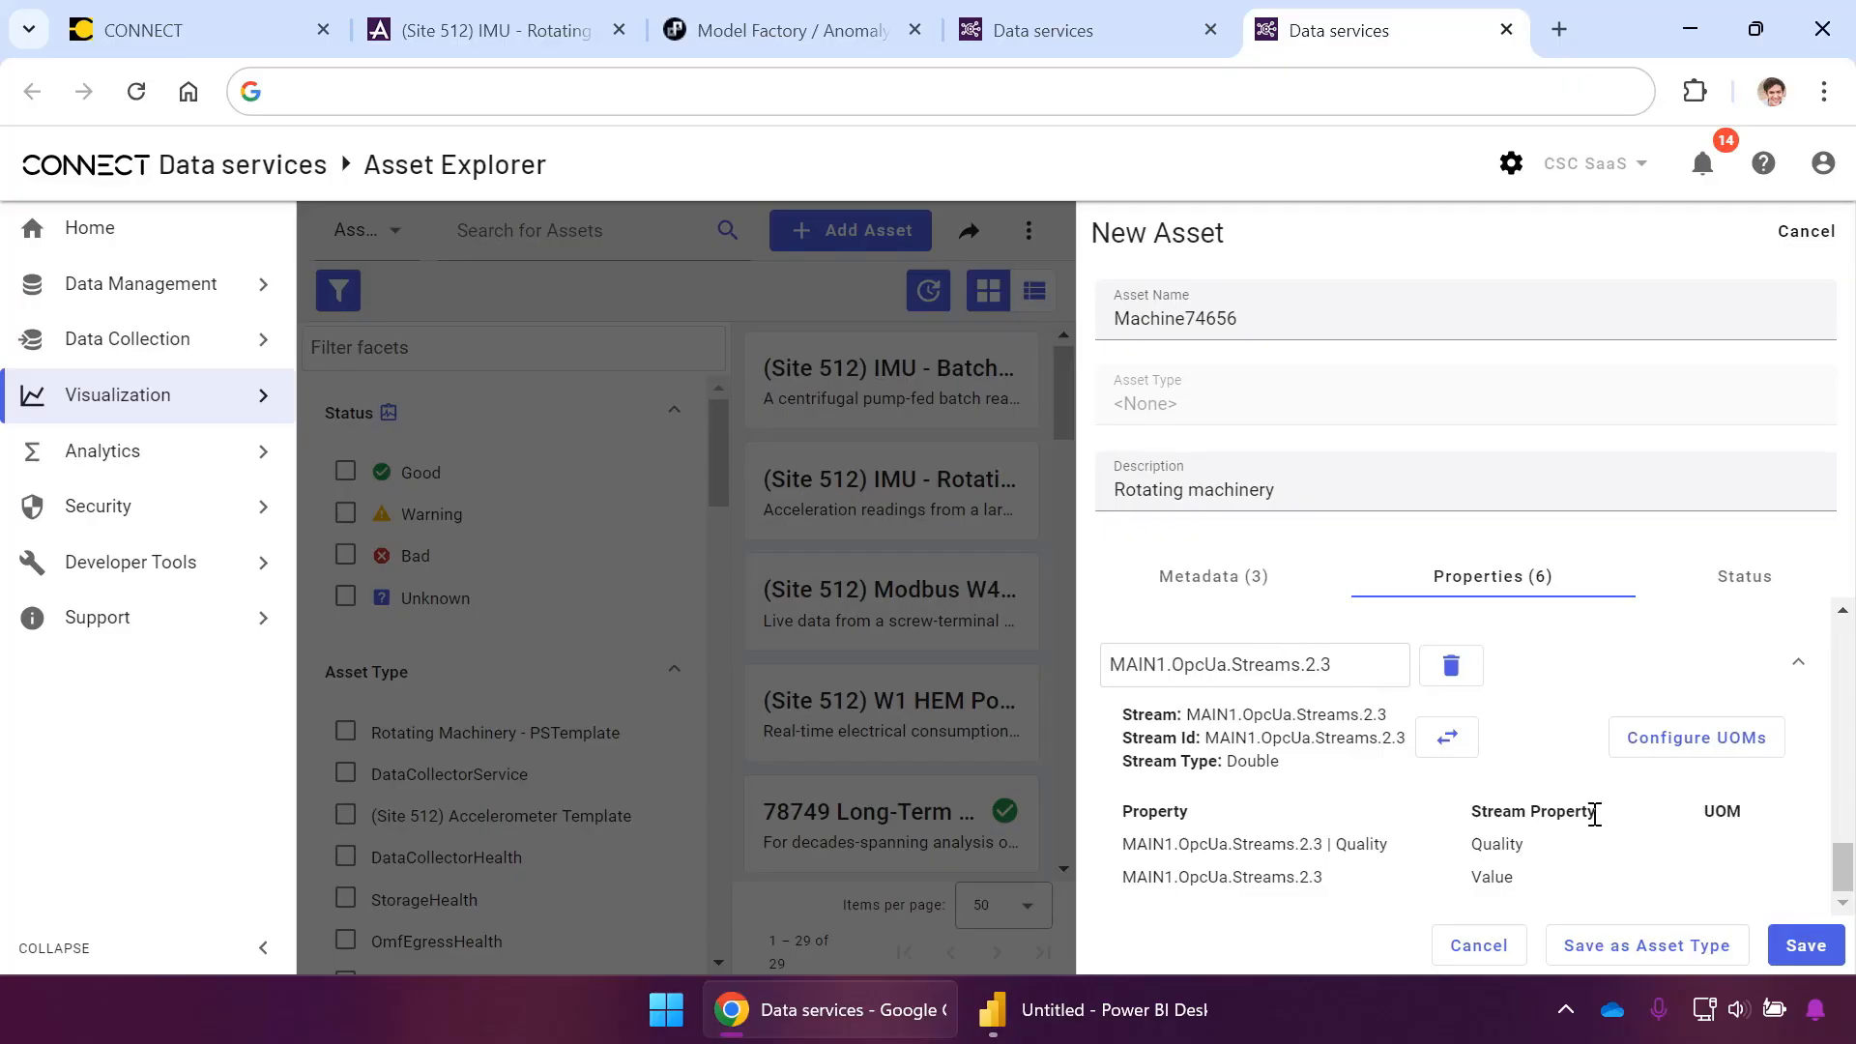
Rename the MAIN1.OpcUa.Streams.2.2 reference to Chassis Temperature and the MAIN1.OpcUa.Streams.2.3 reference to Board Temperature
left_click_drag(1845, 868, 1849, 820)
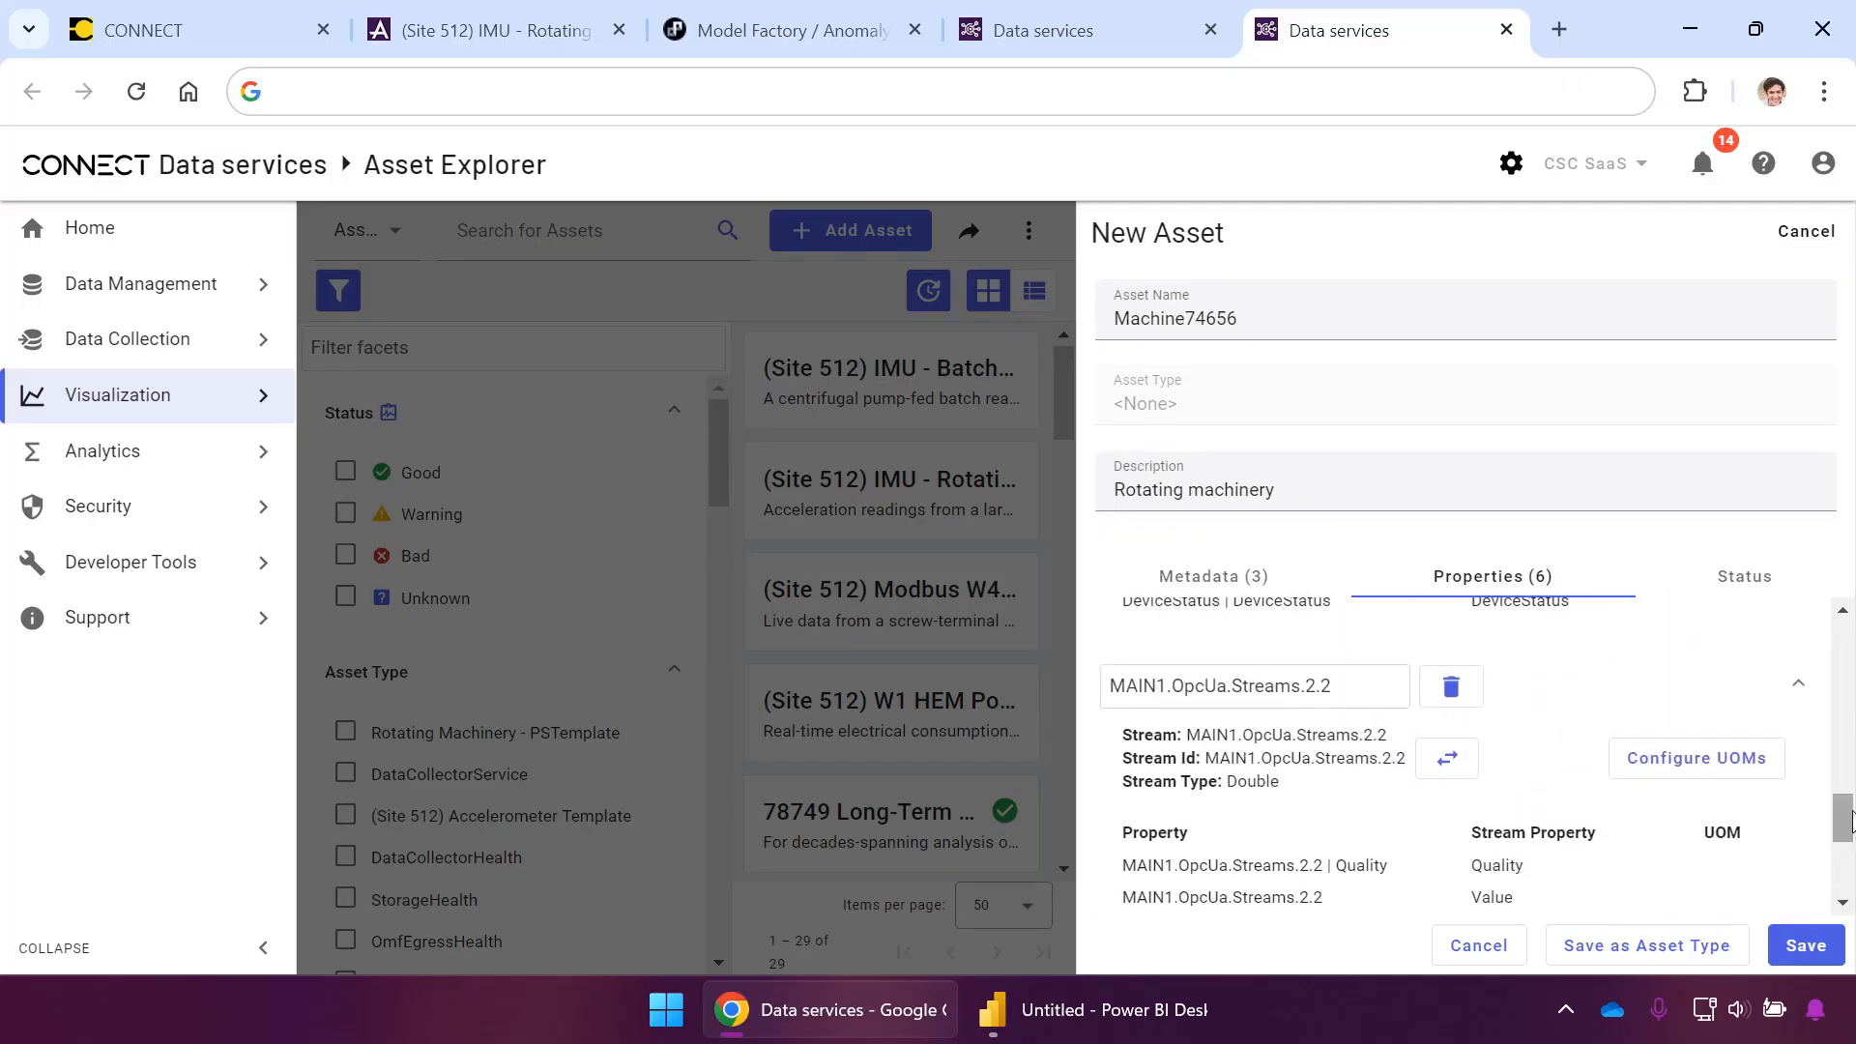
left_click_drag(1354, 685, 1079, 677)
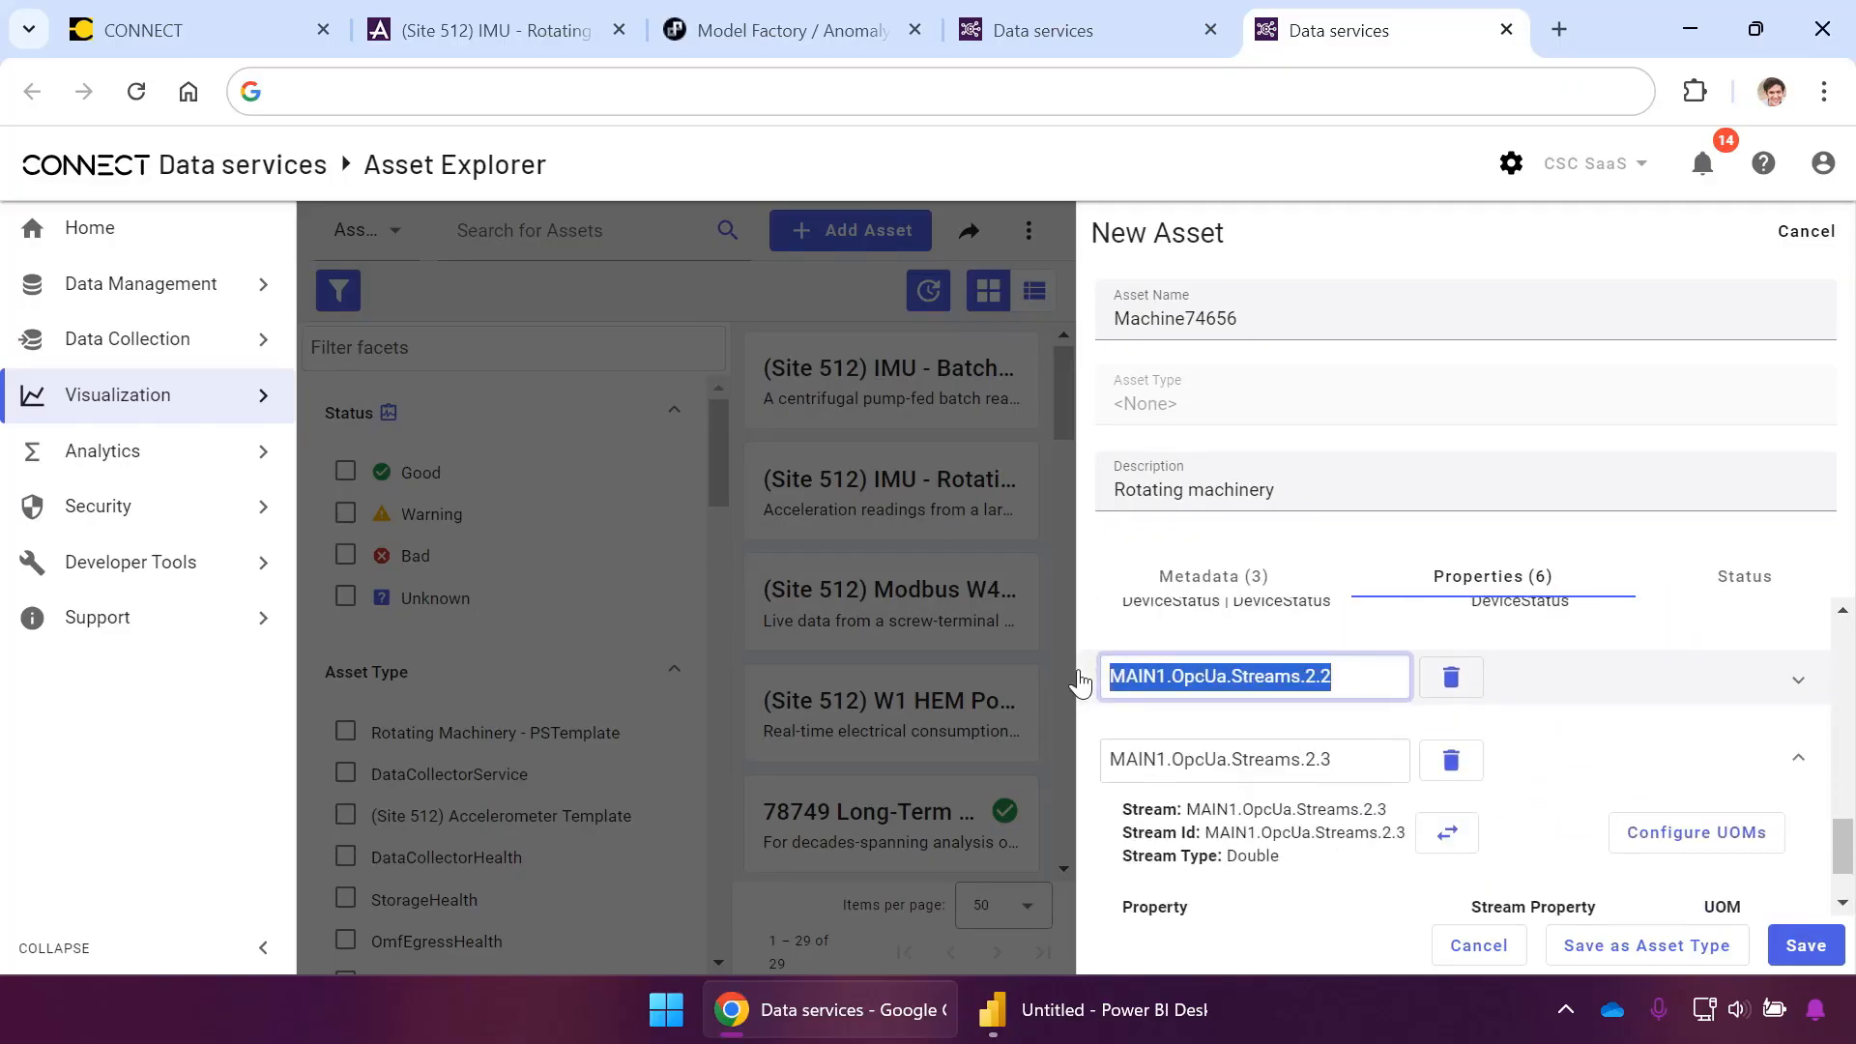
type("Chassis Temperature")
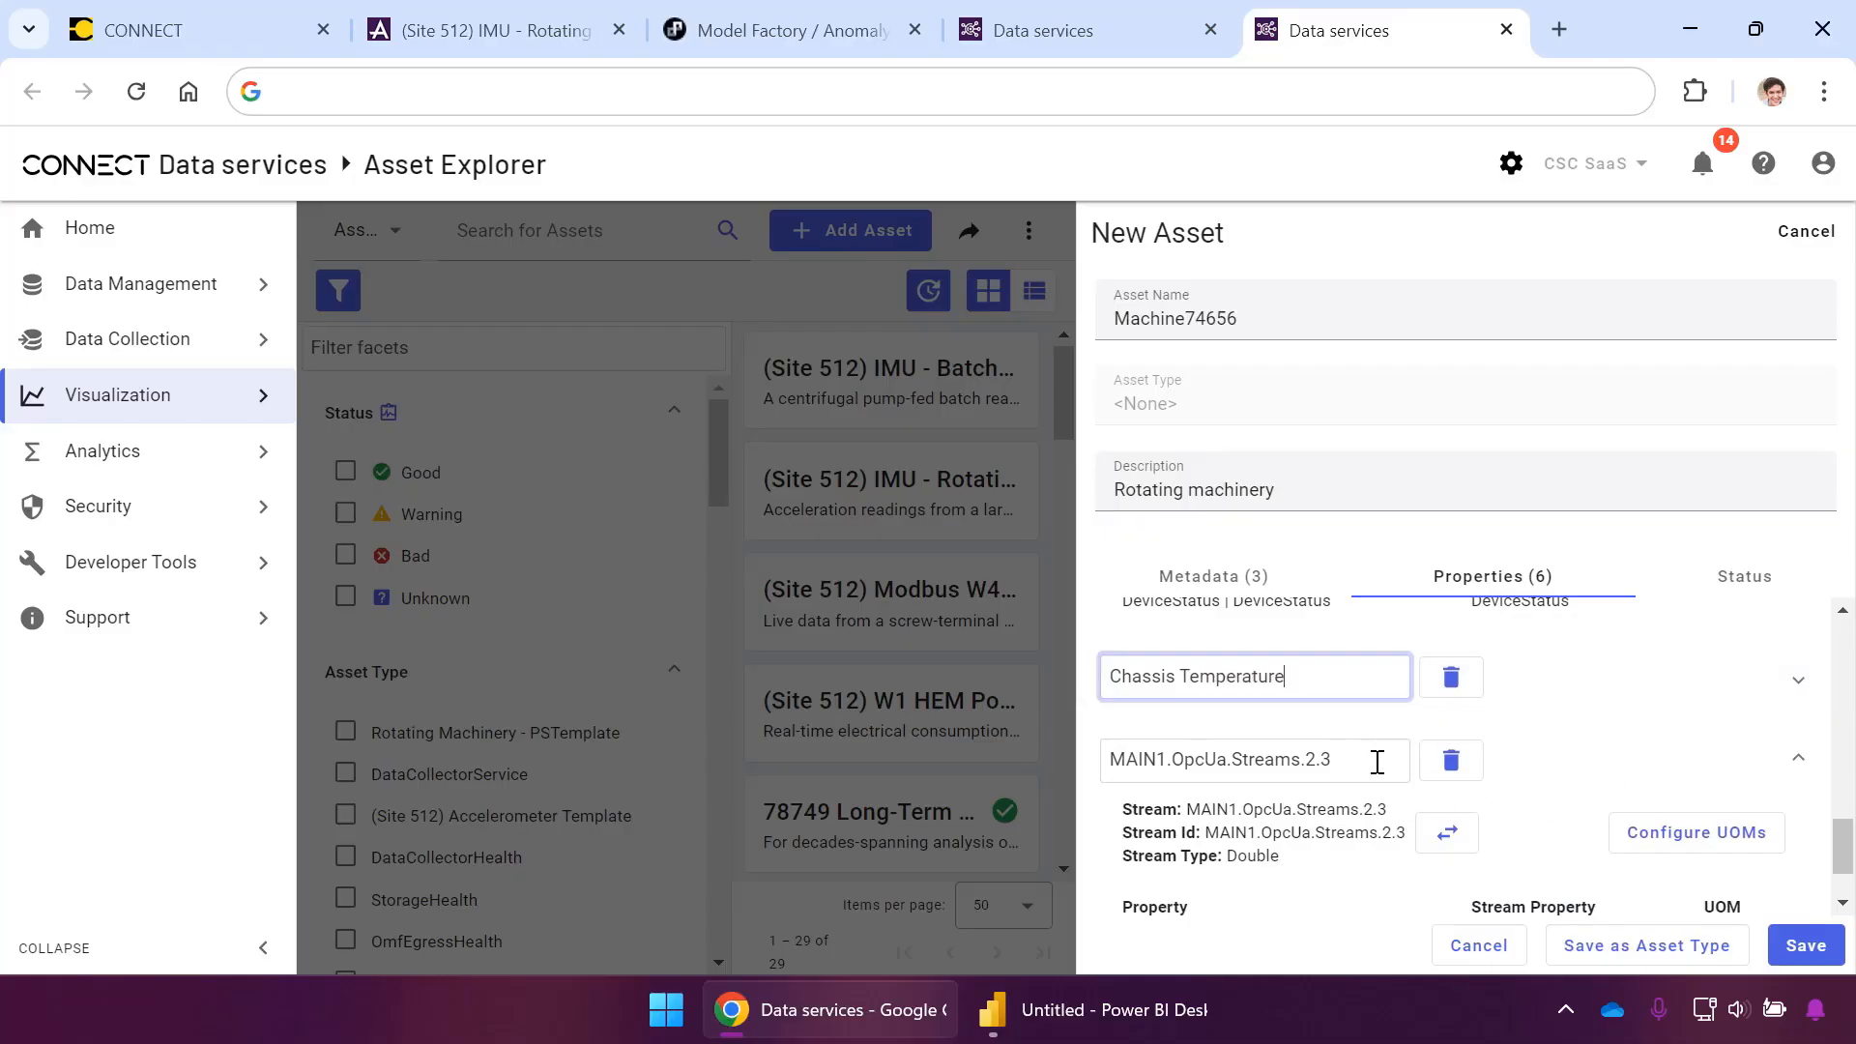
left_click_drag(1375, 758, 1040, 741)
type("Board ")
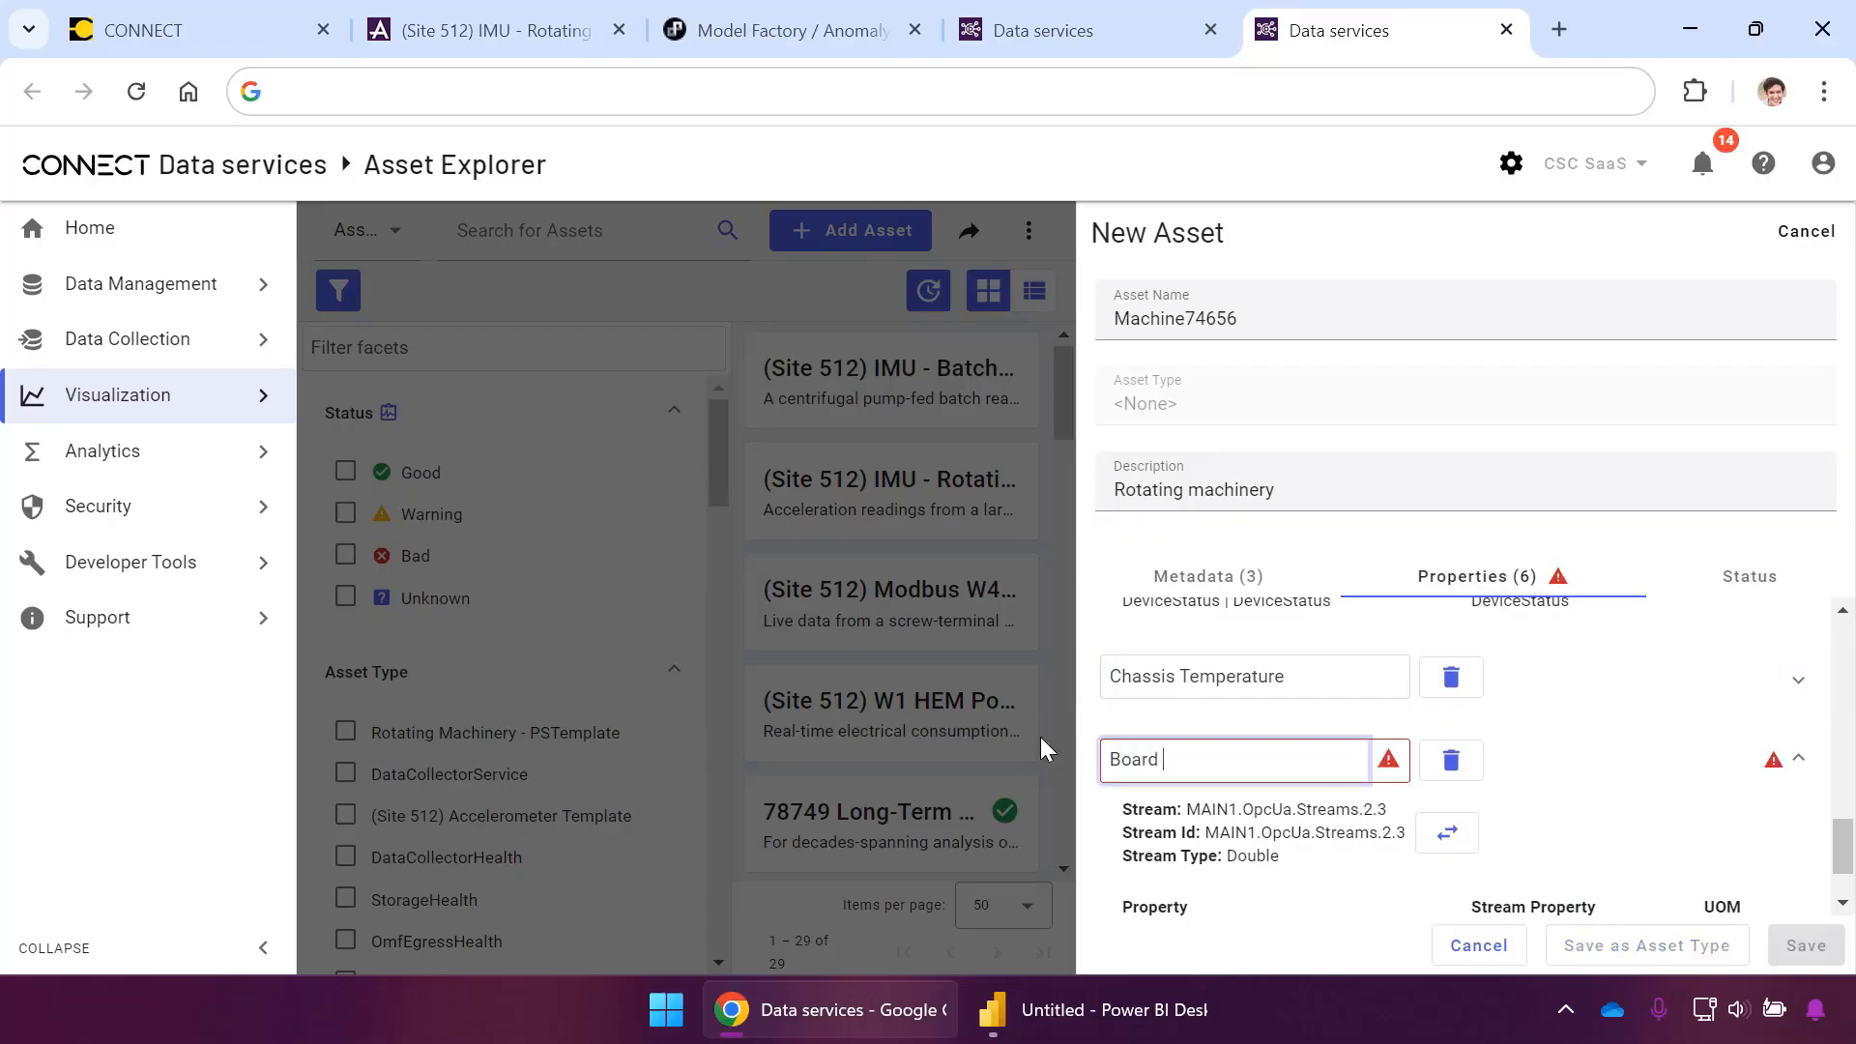
type("Temperature")
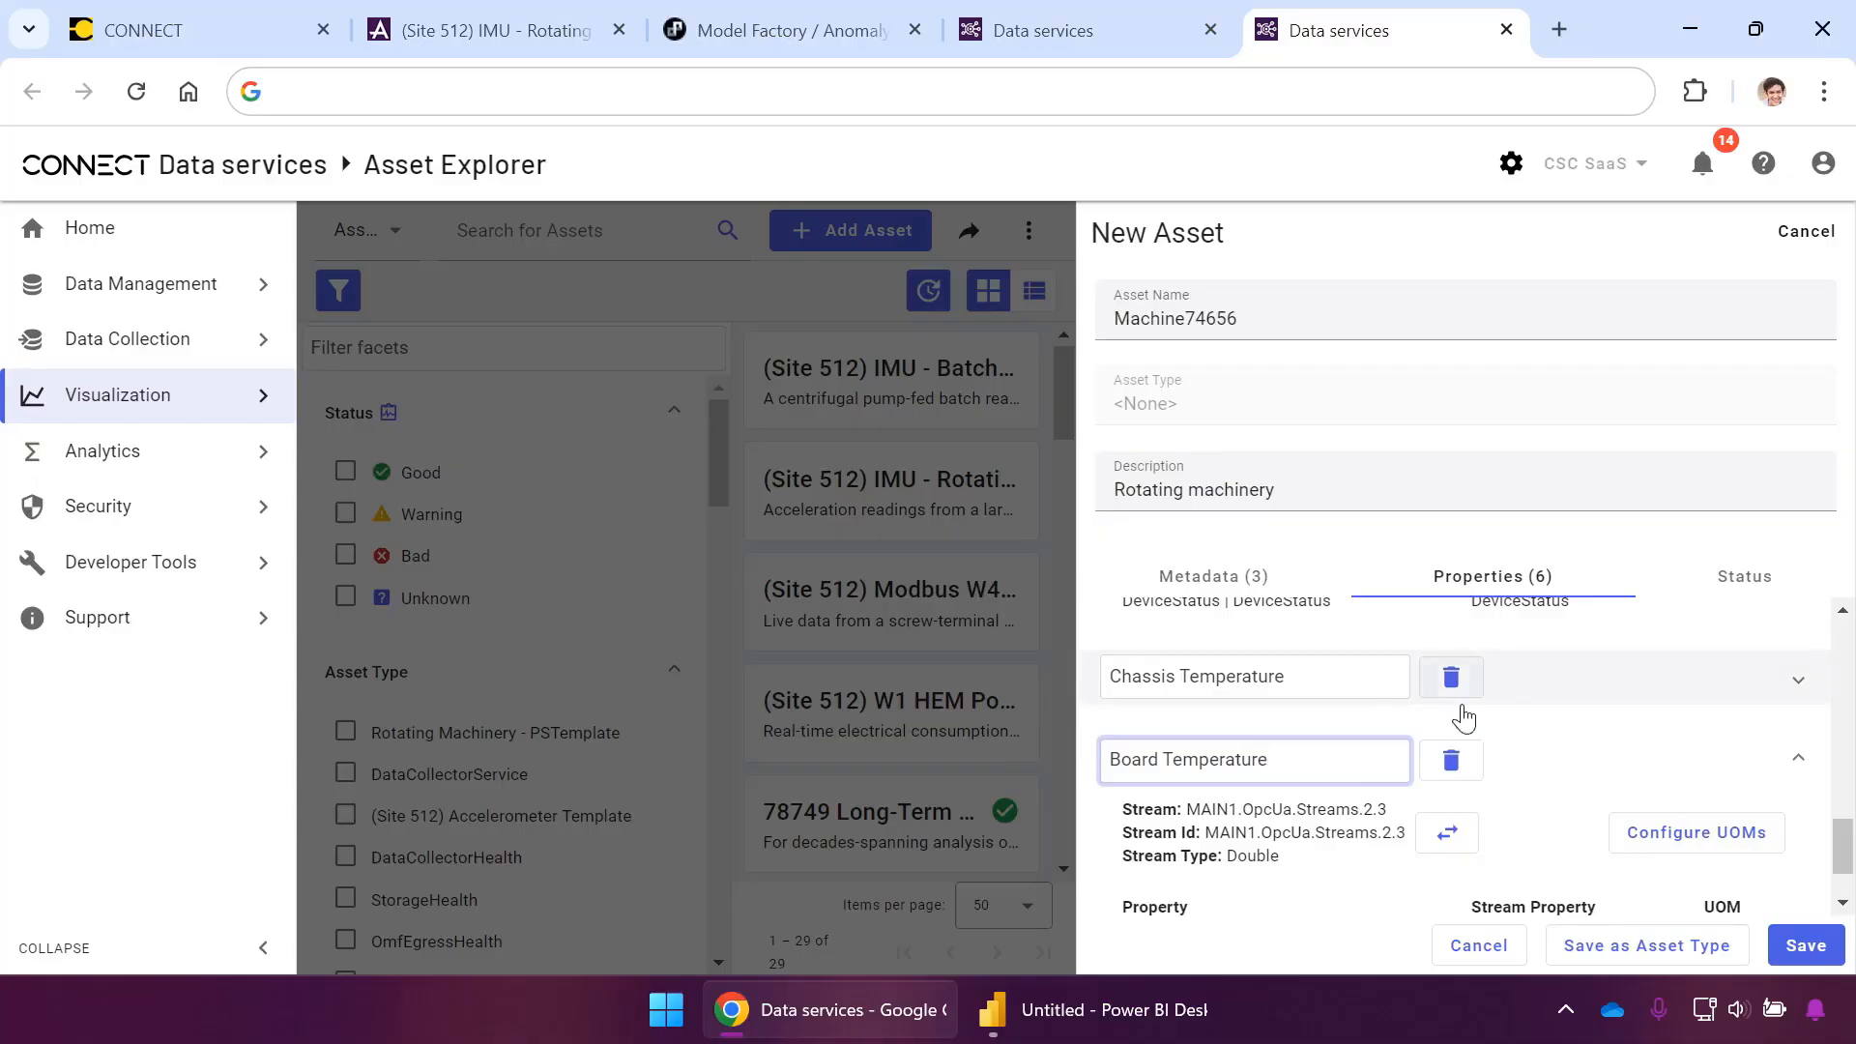
Set the unit of measure for the Board Temperature stream's Value property to degree Fahrenheit and save it
left_click(1723, 831)
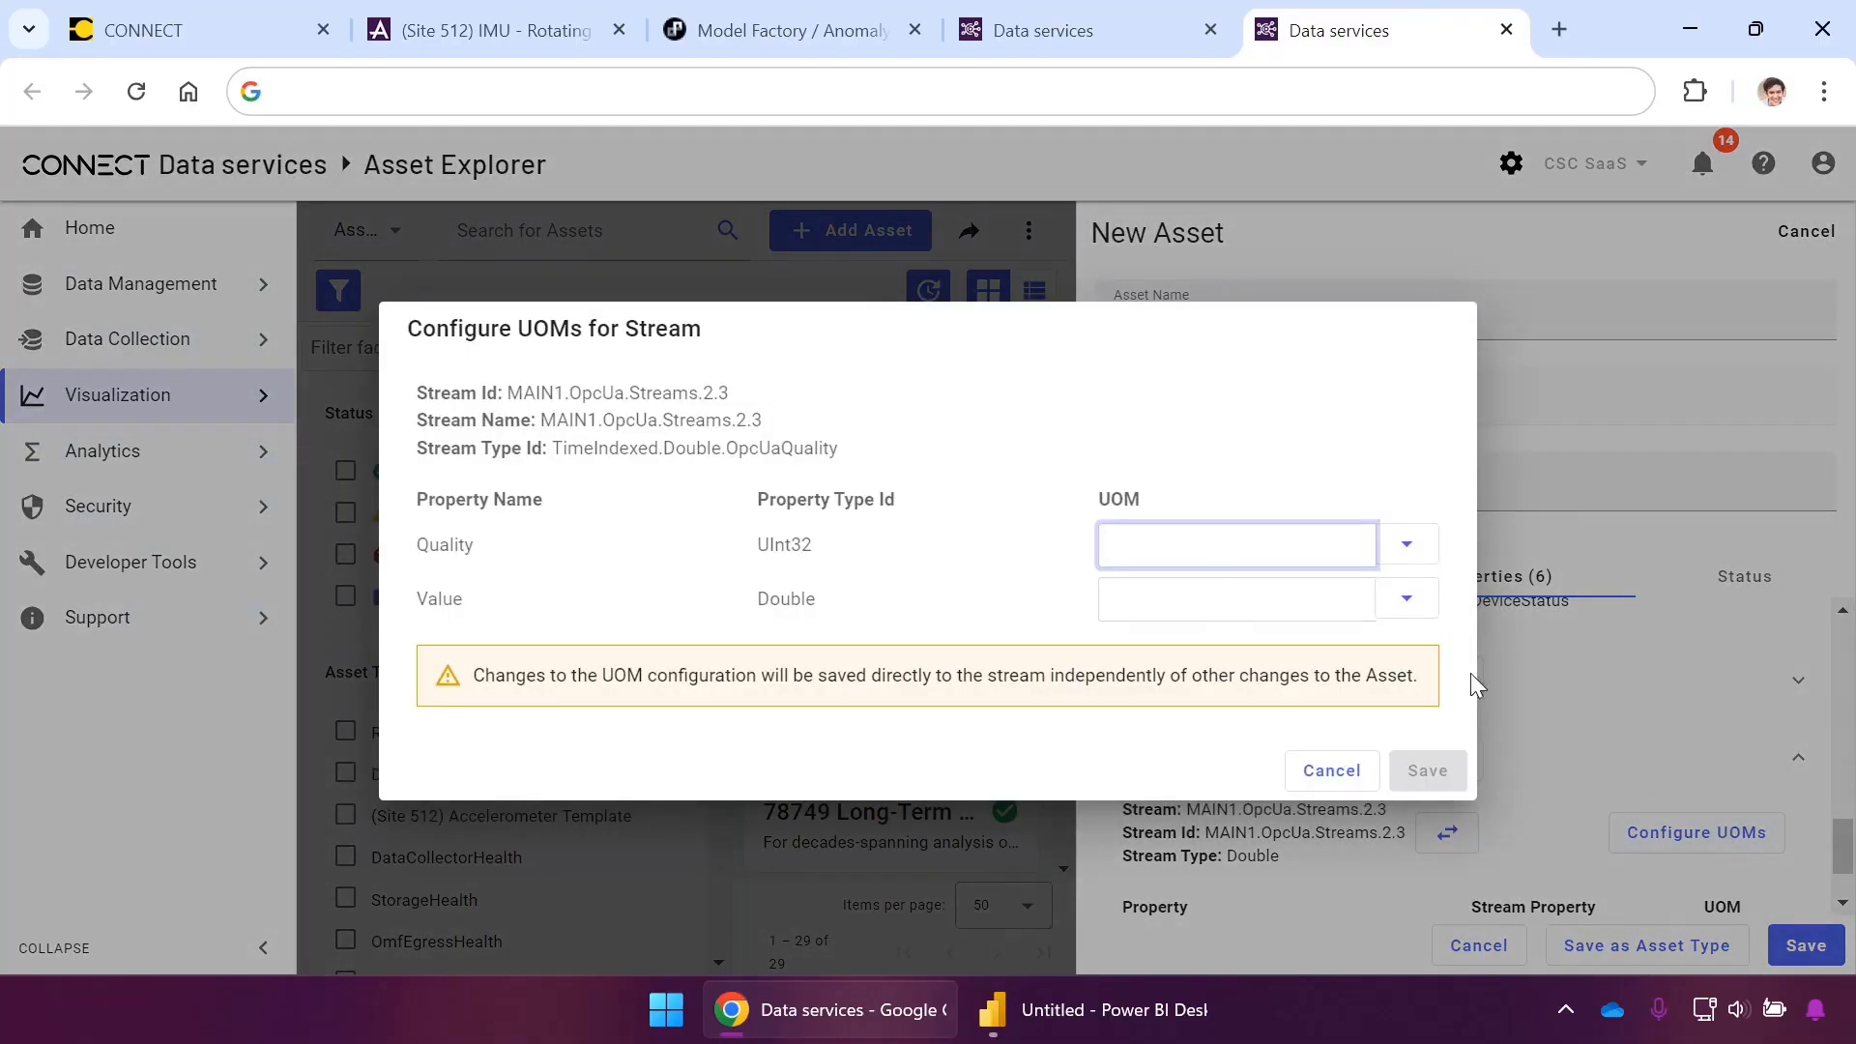
left_click(1220, 598)
type("deg")
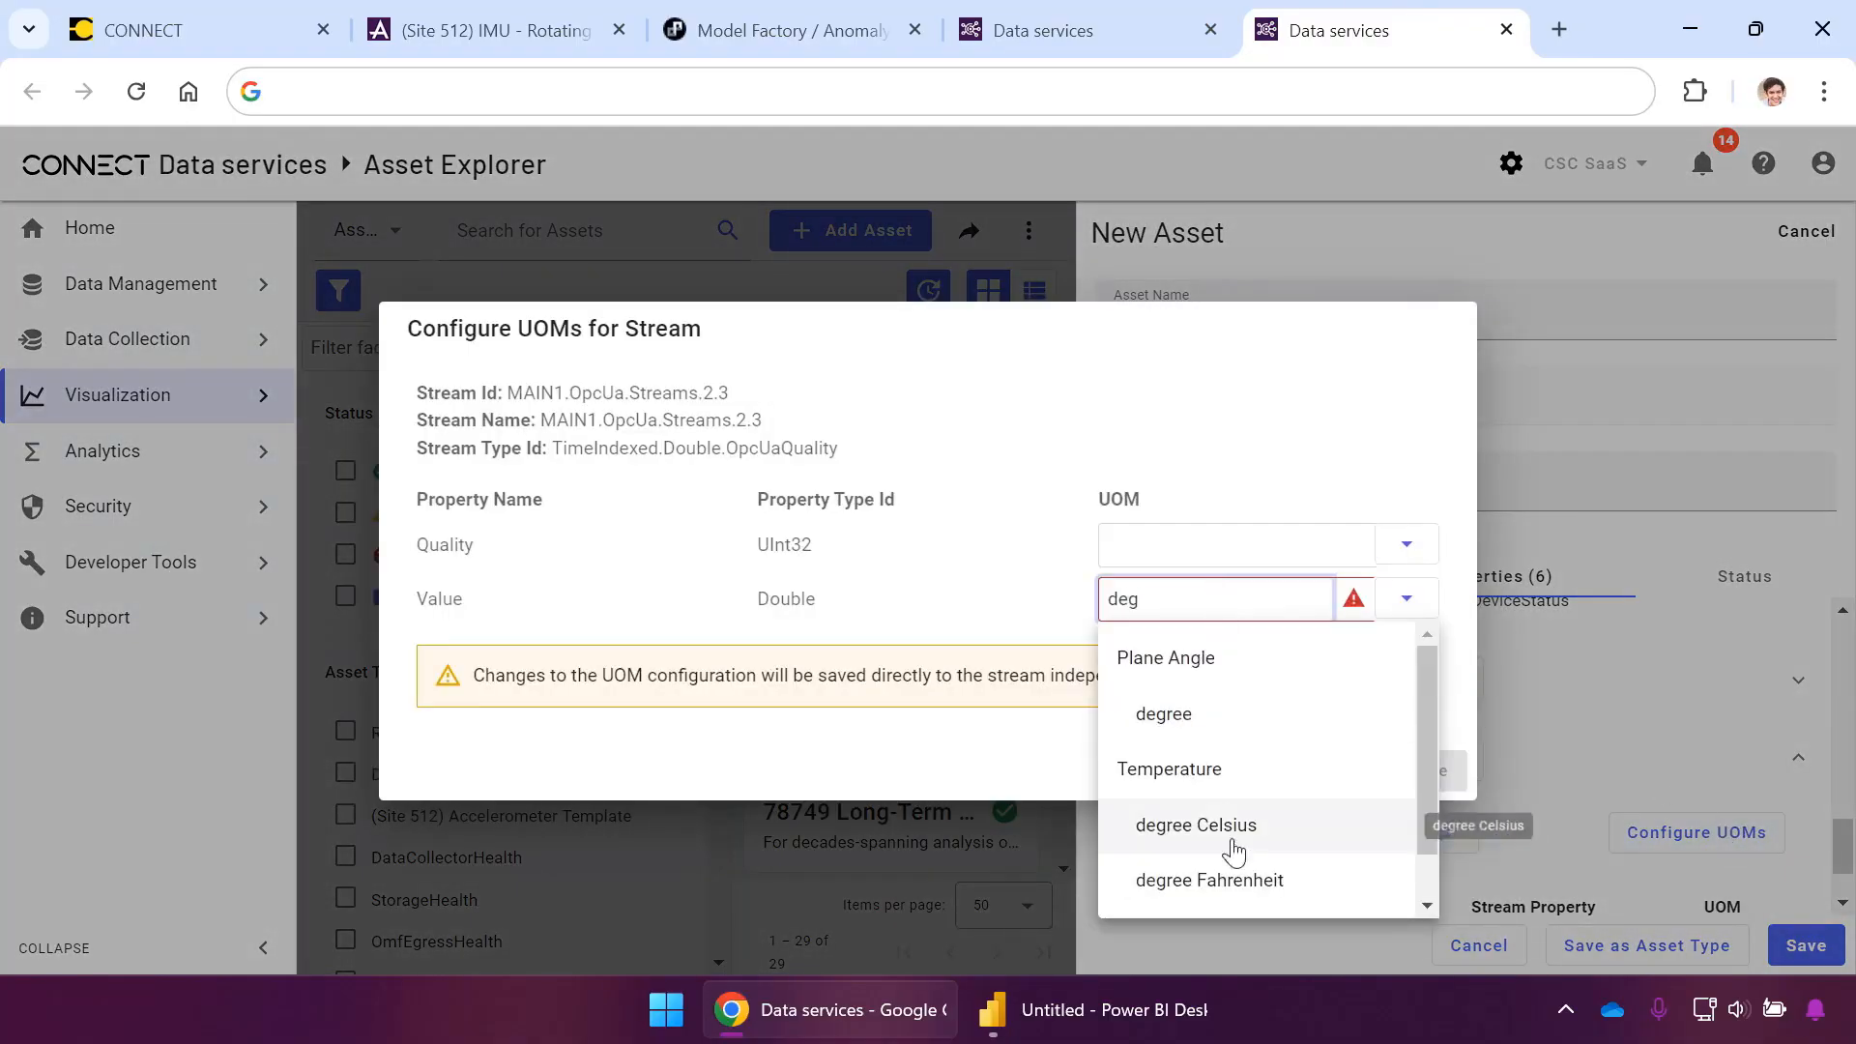
left_click(1237, 878)
left_click(1419, 773)
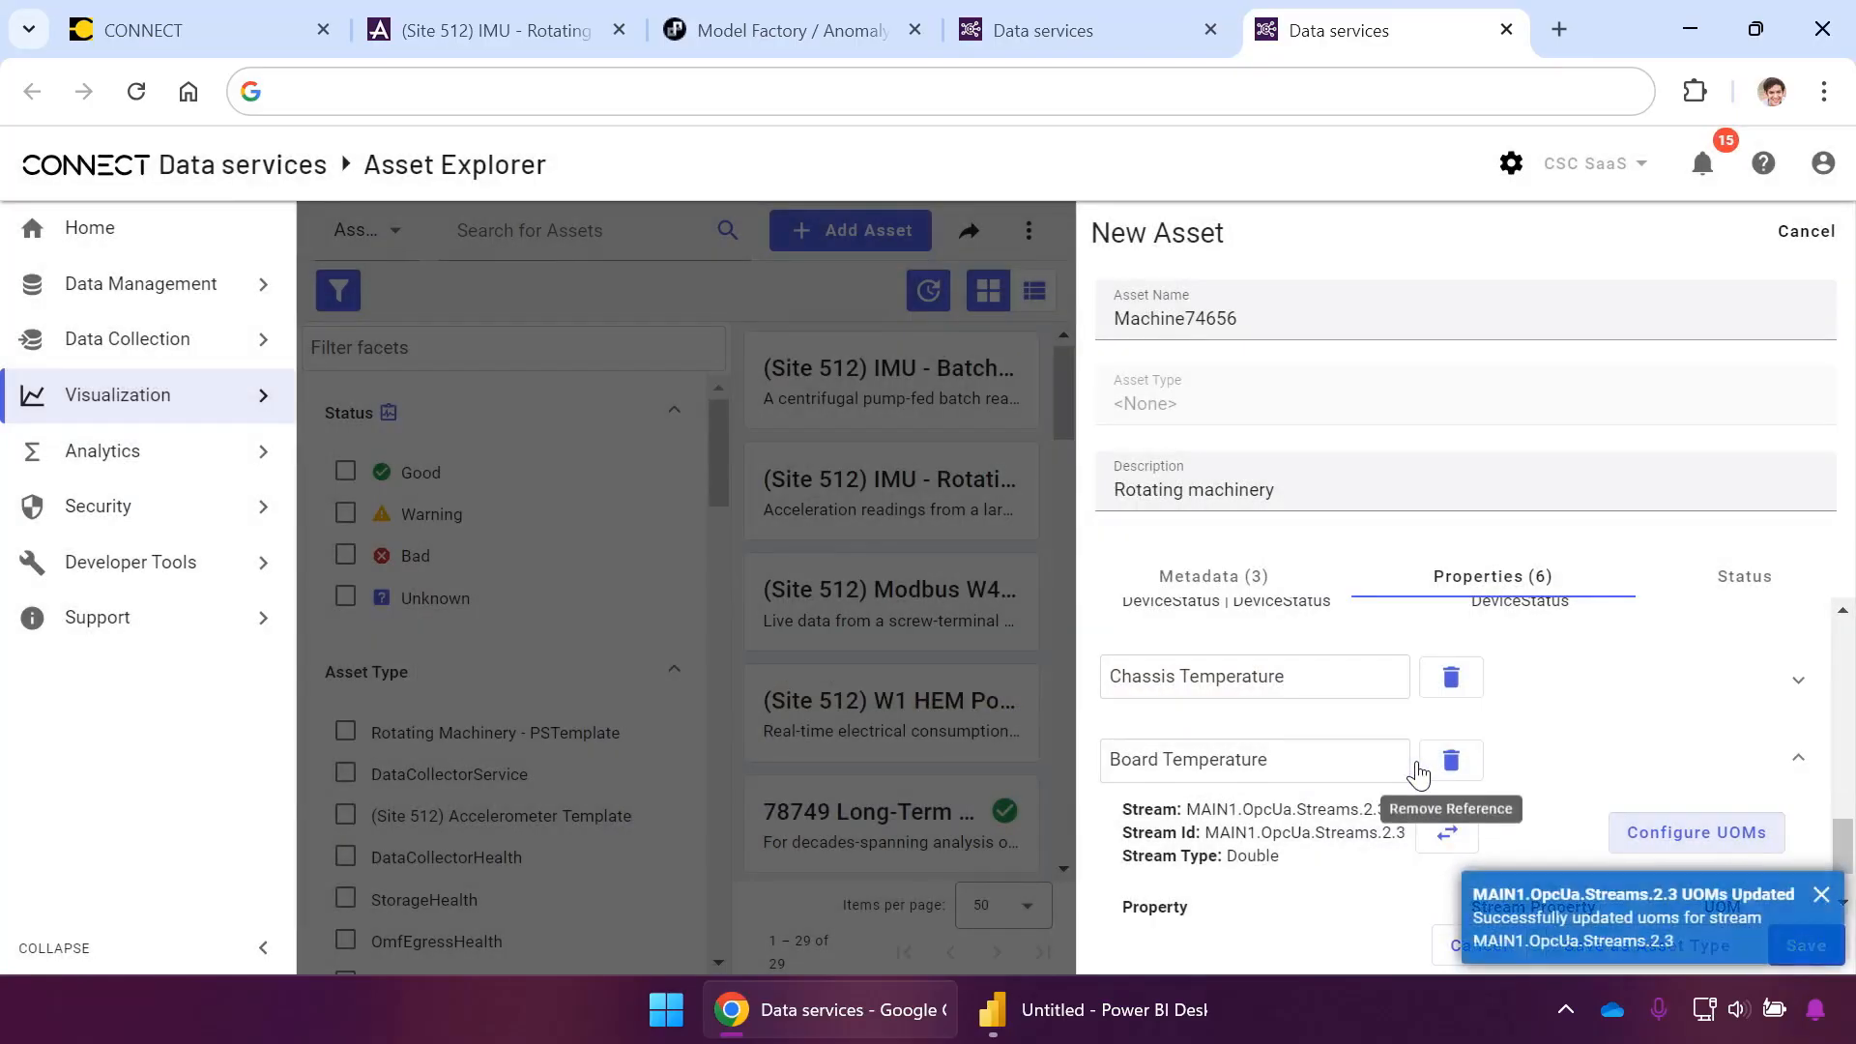
Set the unit of measure for the Chassis Temperature stream's Value property to degree Fahrenheit and save it
left_click(1808, 677)
left_click(1699, 758)
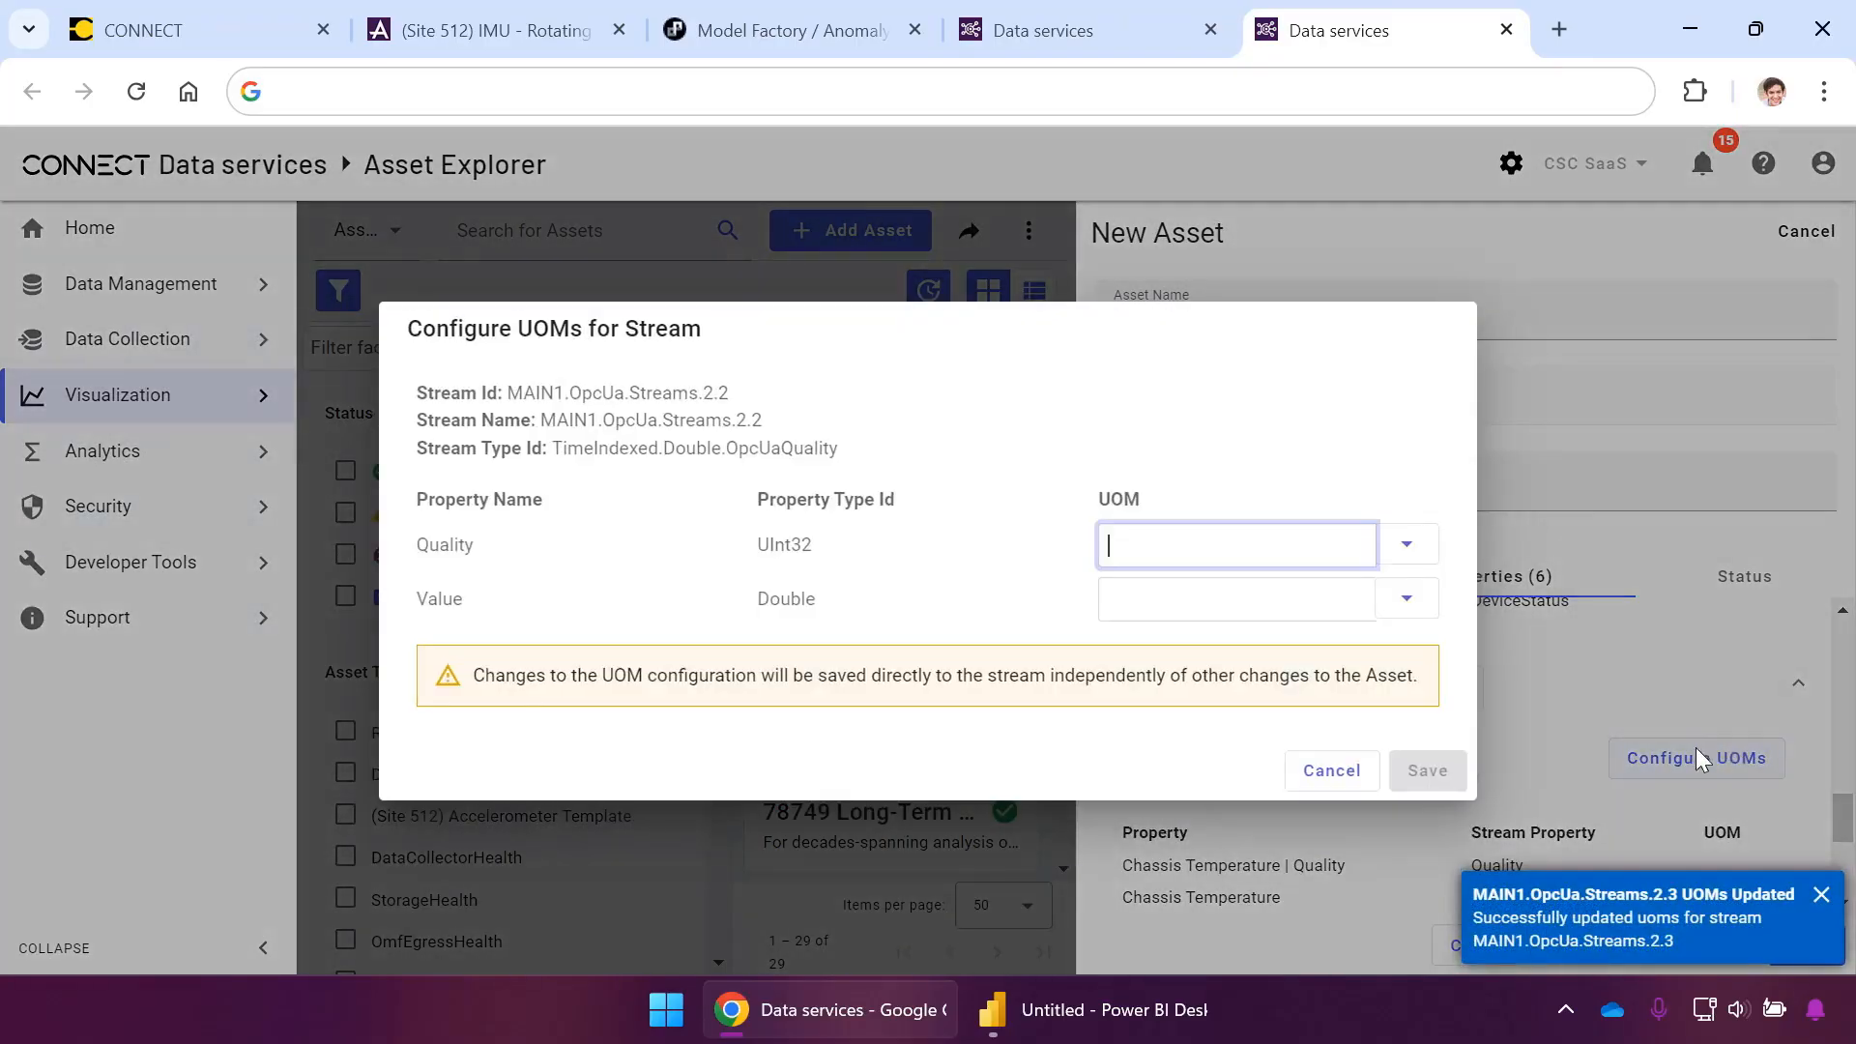
left_click(1261, 606)
type("deg")
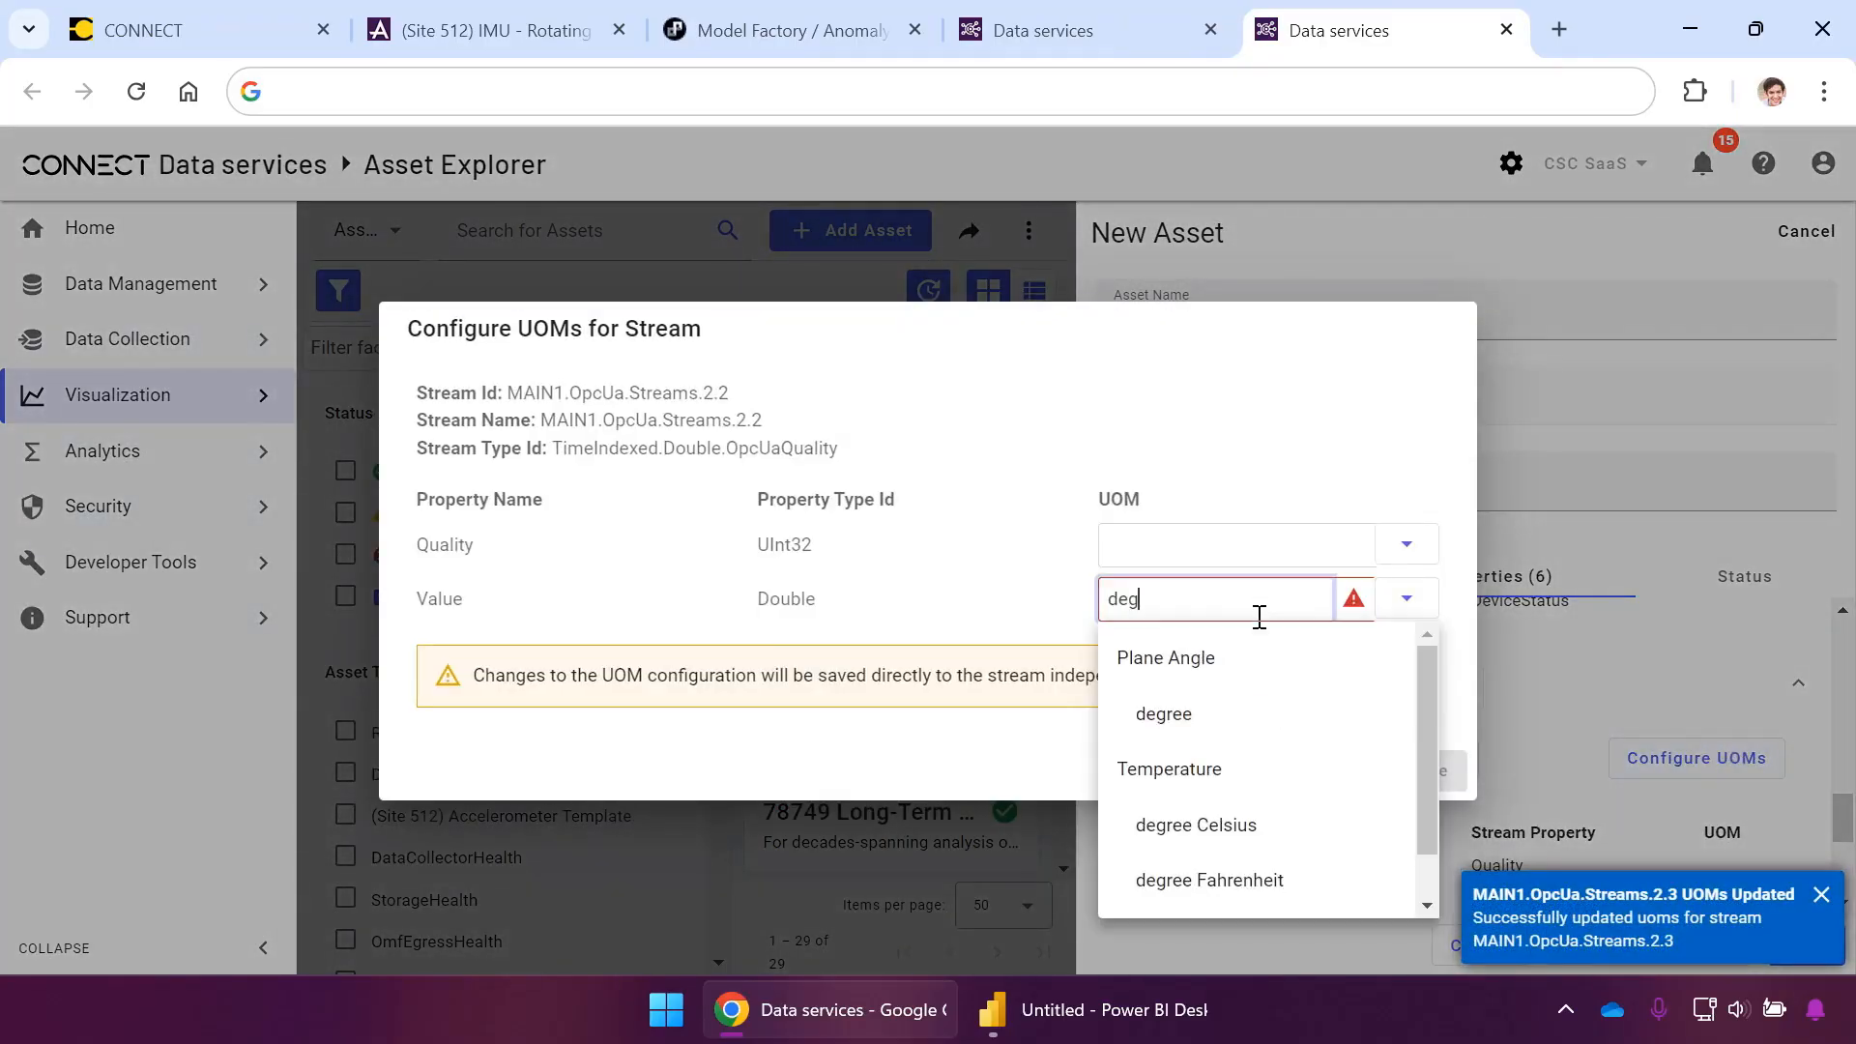
left_click(1276, 873)
left_click(1416, 771)
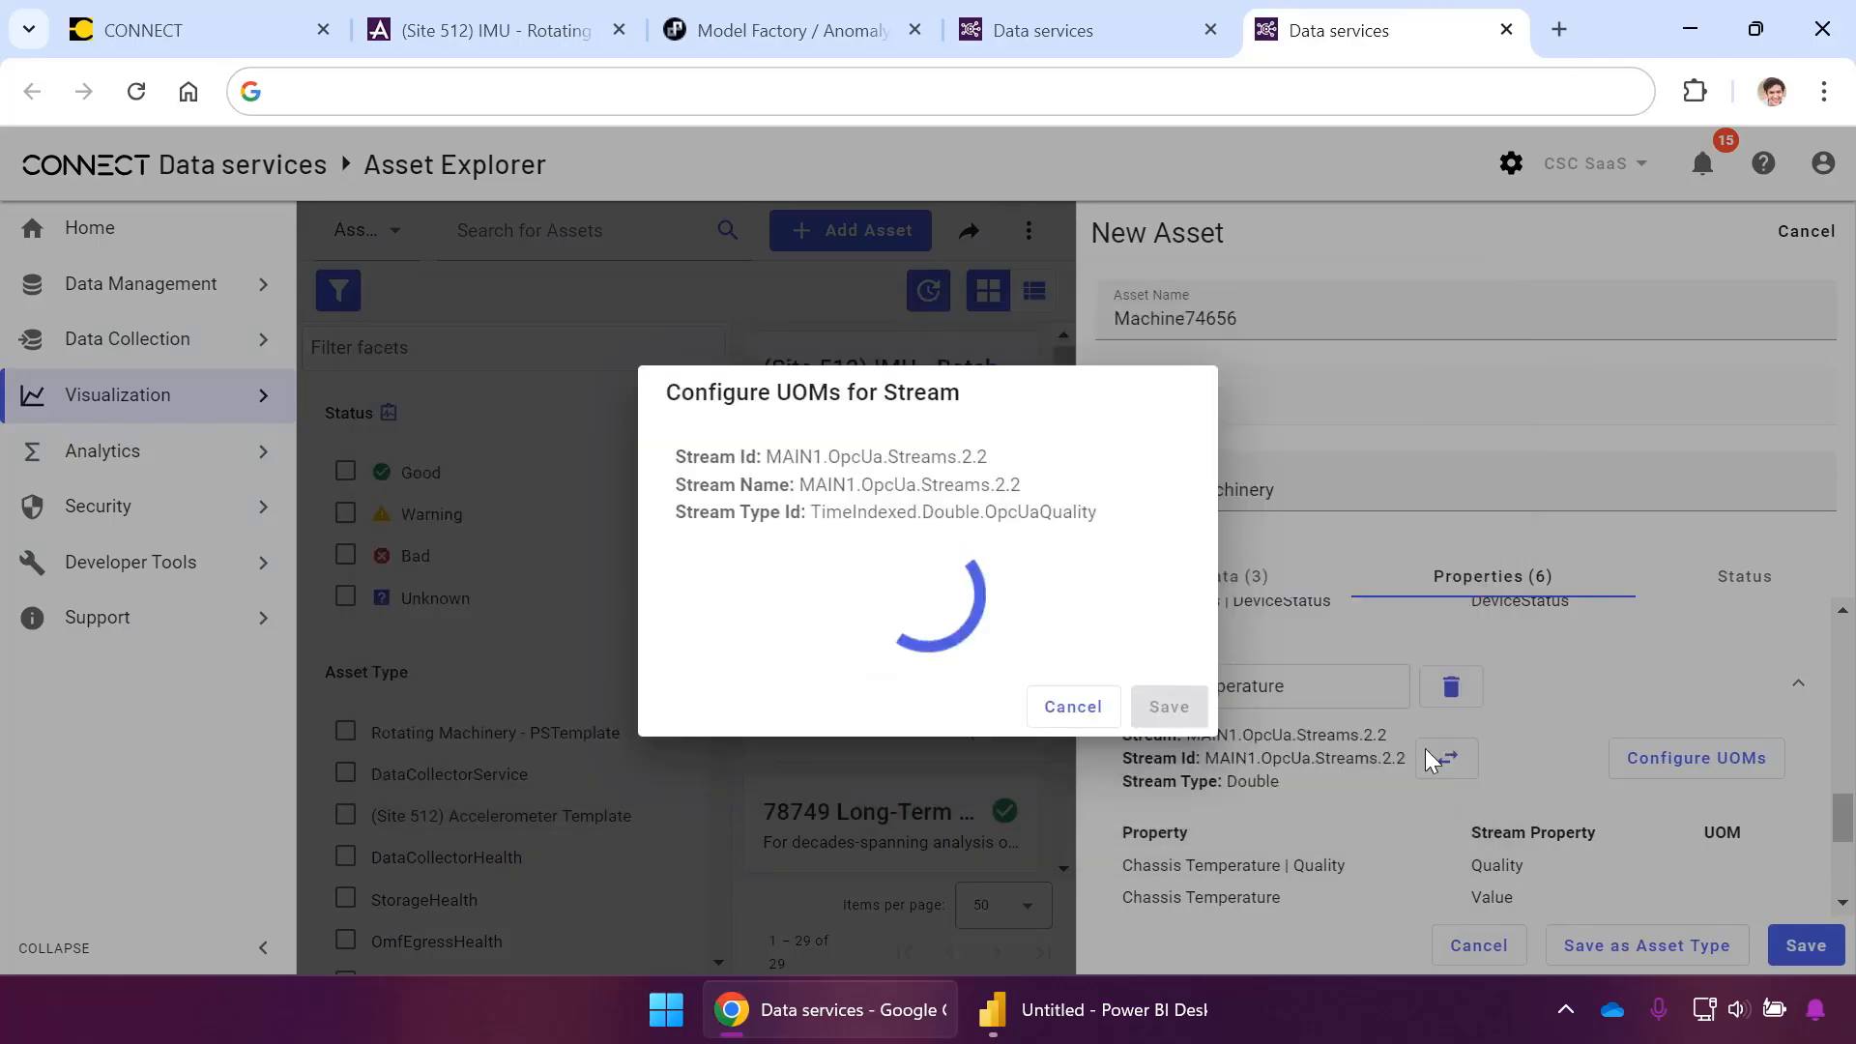
Add a status configuration based on DeviceStatus, map the "Device in error" value to Bad, and save the asset
mouse_move(1846, 828)
left_mouse_down()
mouse_move(1847, 667)
mouse_move(1848, 810)
left_mouse_up()
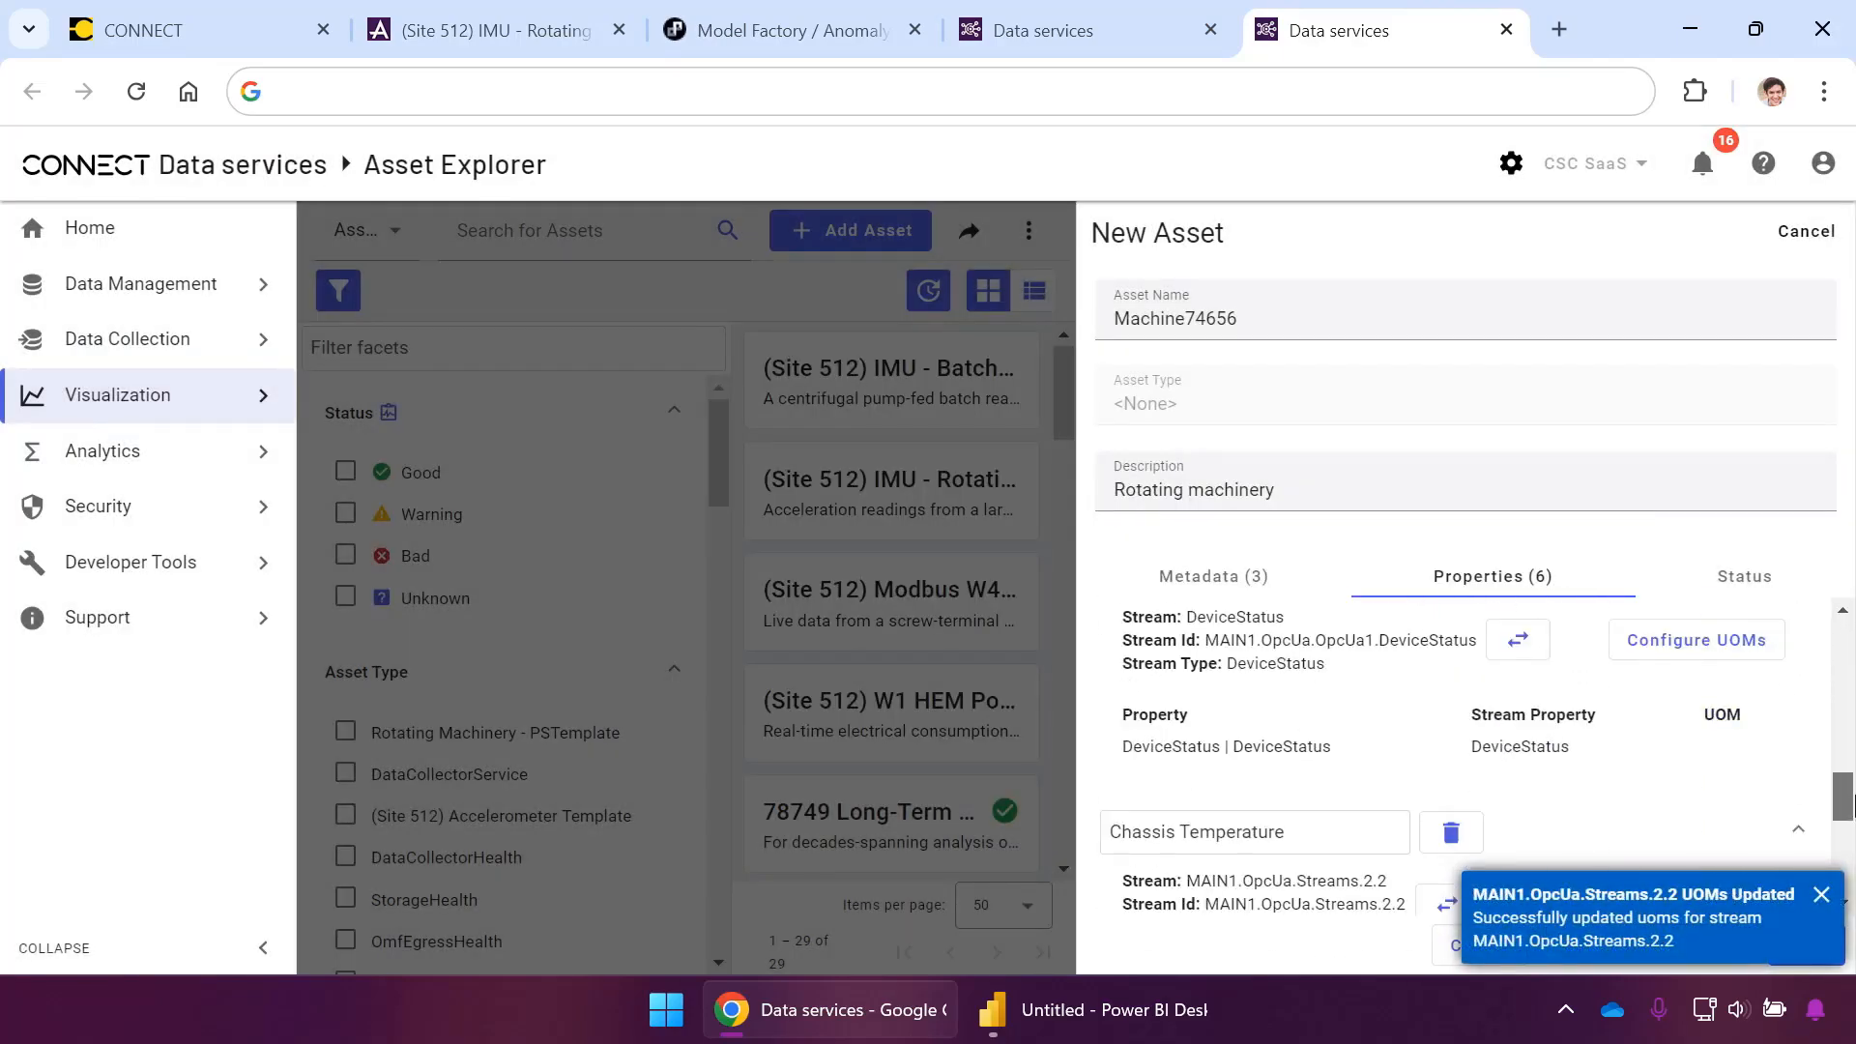
left_click(1746, 579)
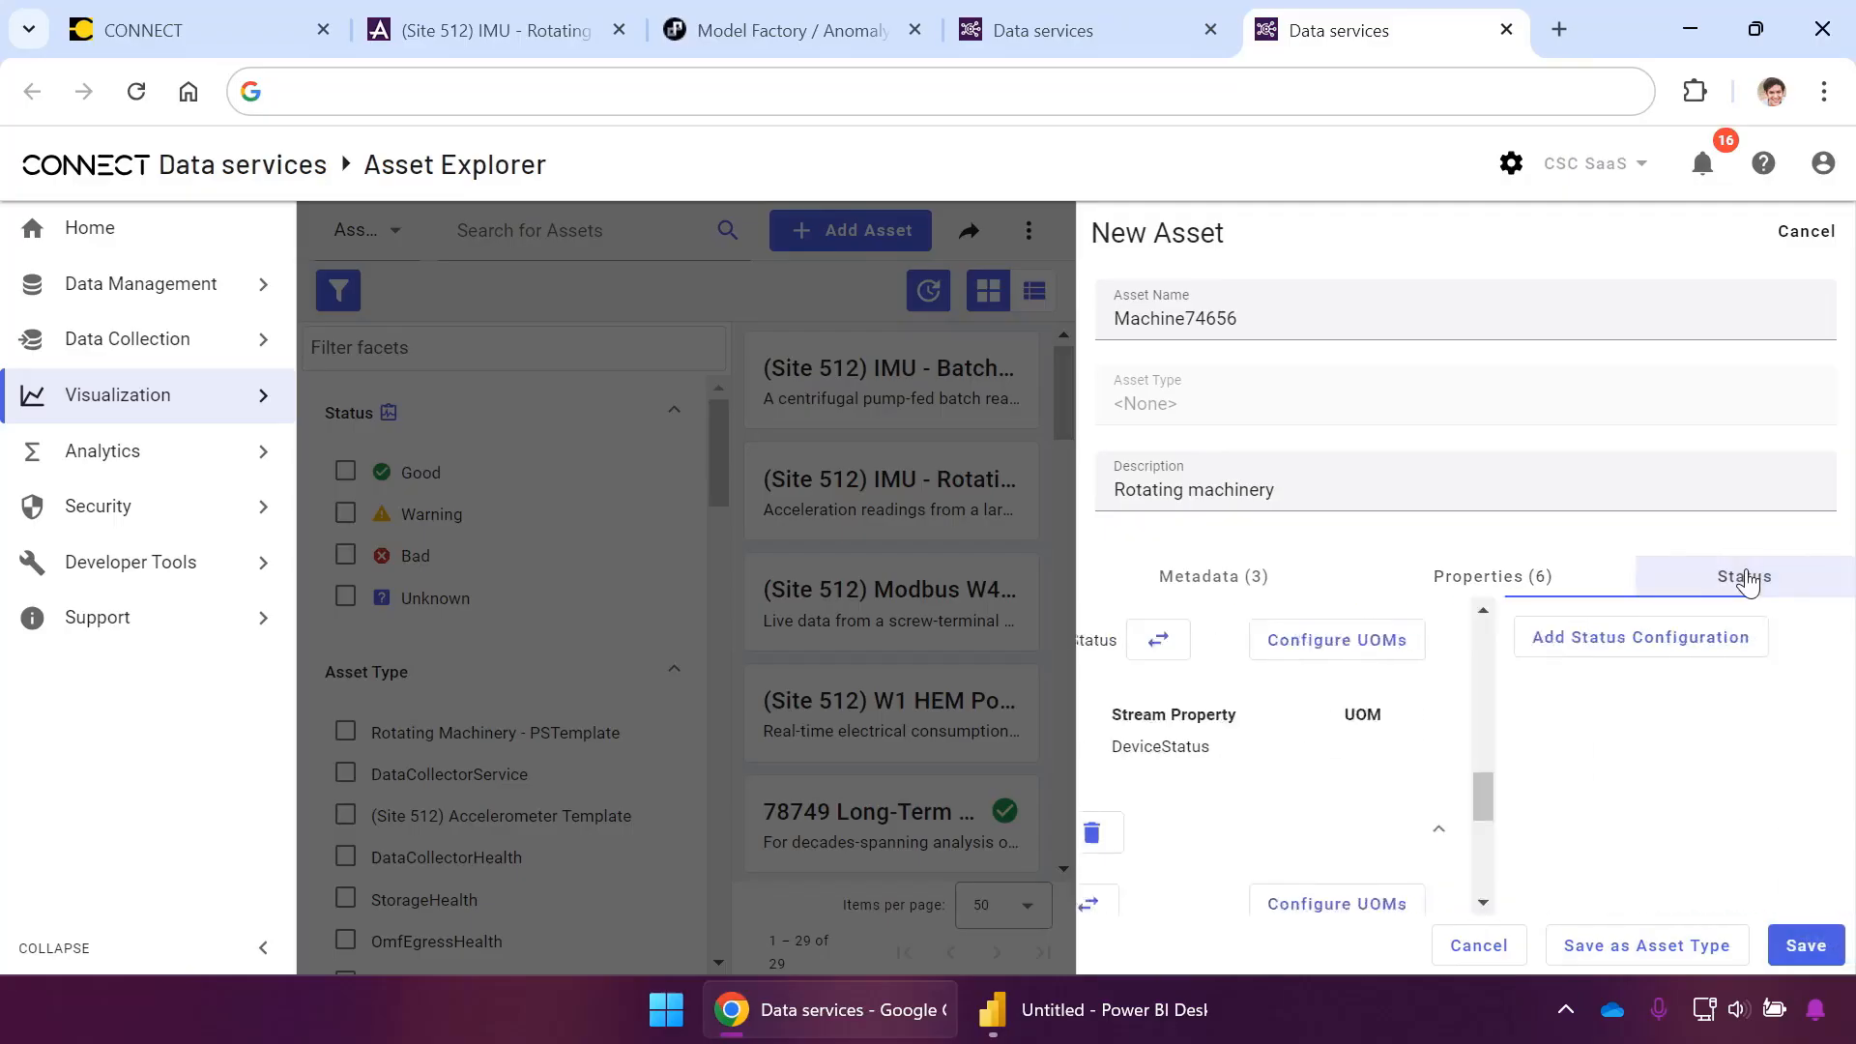
left_click(1329, 633)
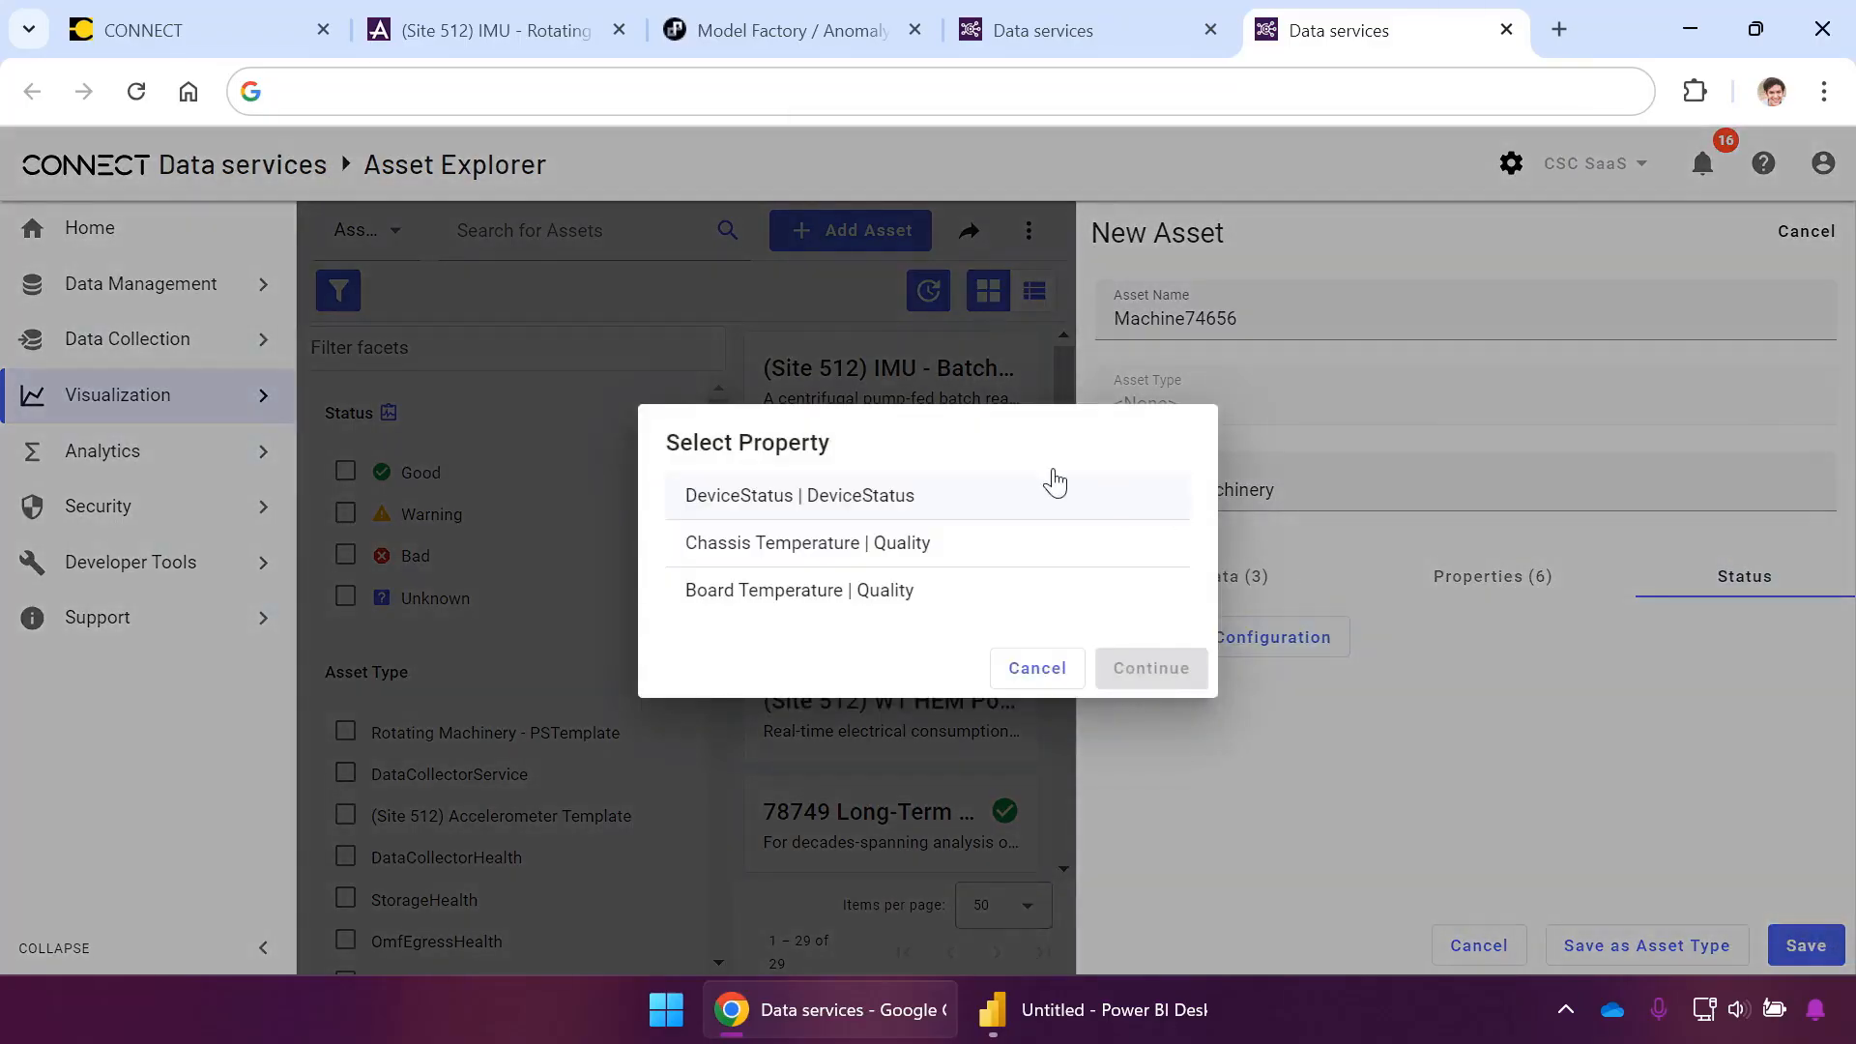
left_click(832, 495)
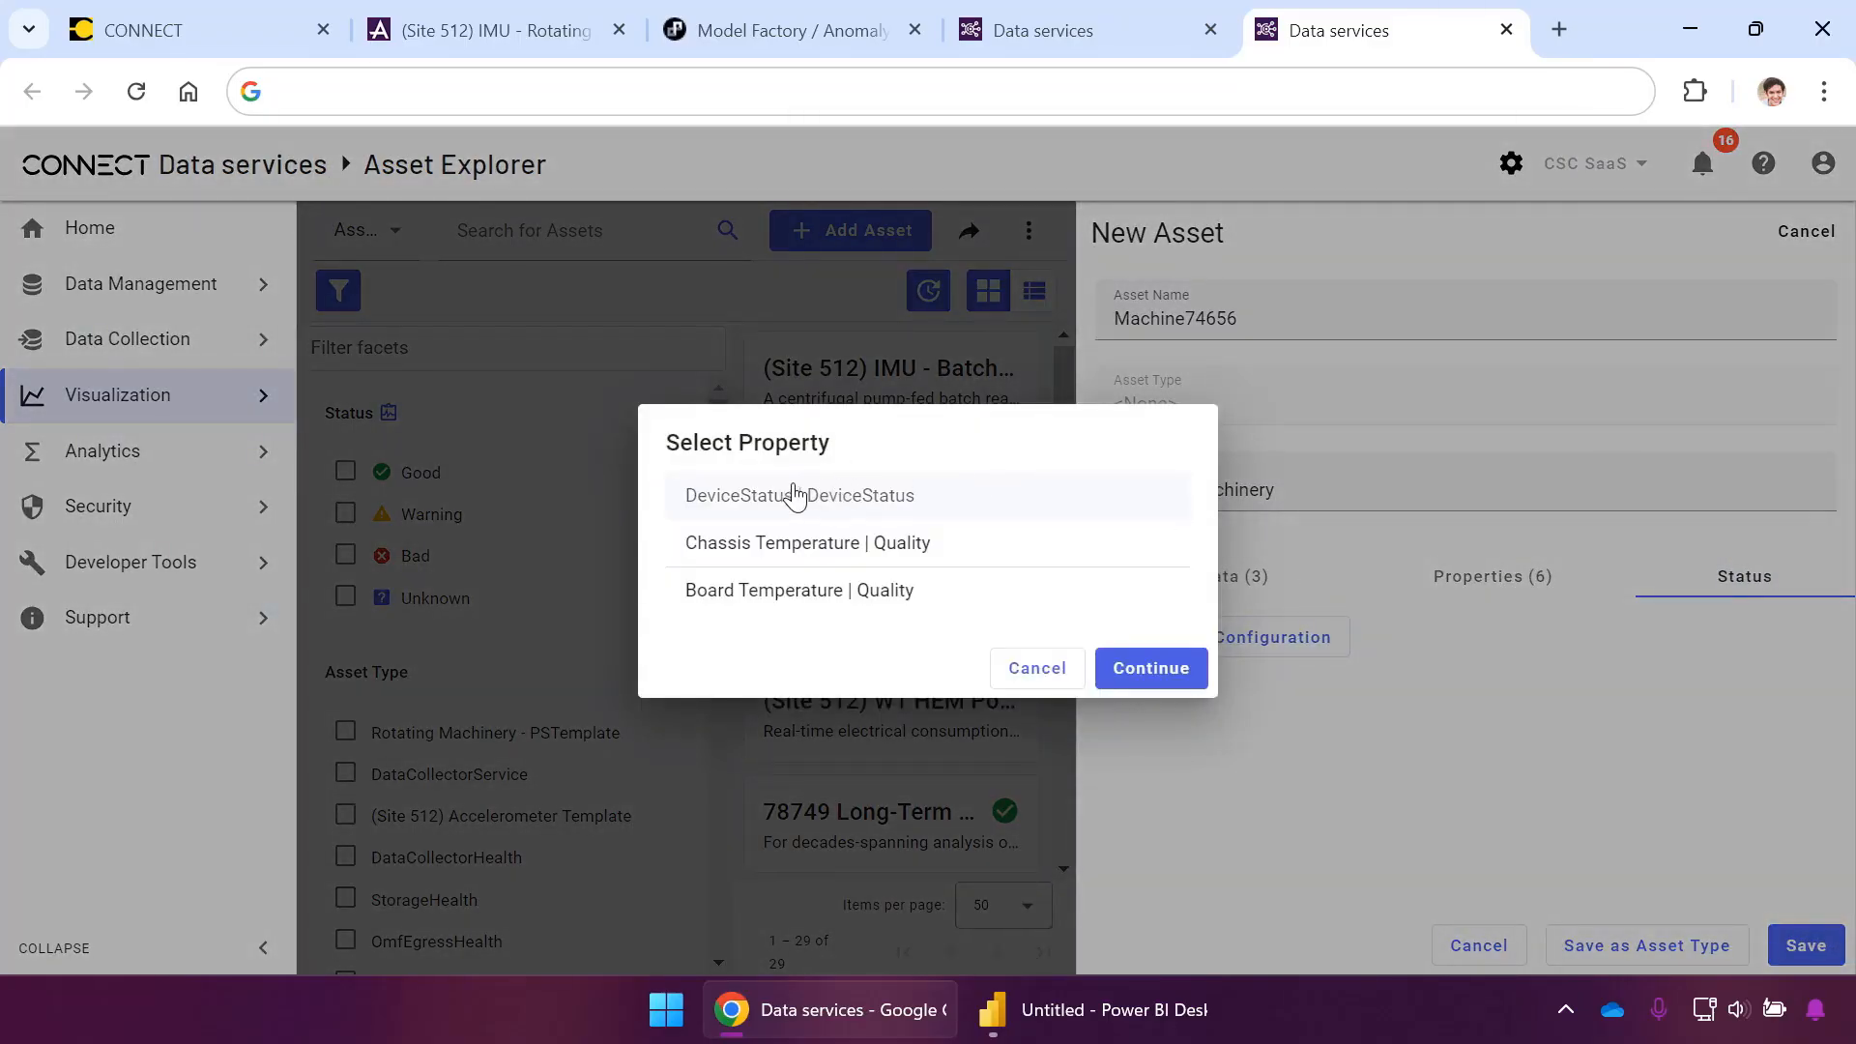
left_click(1137, 669)
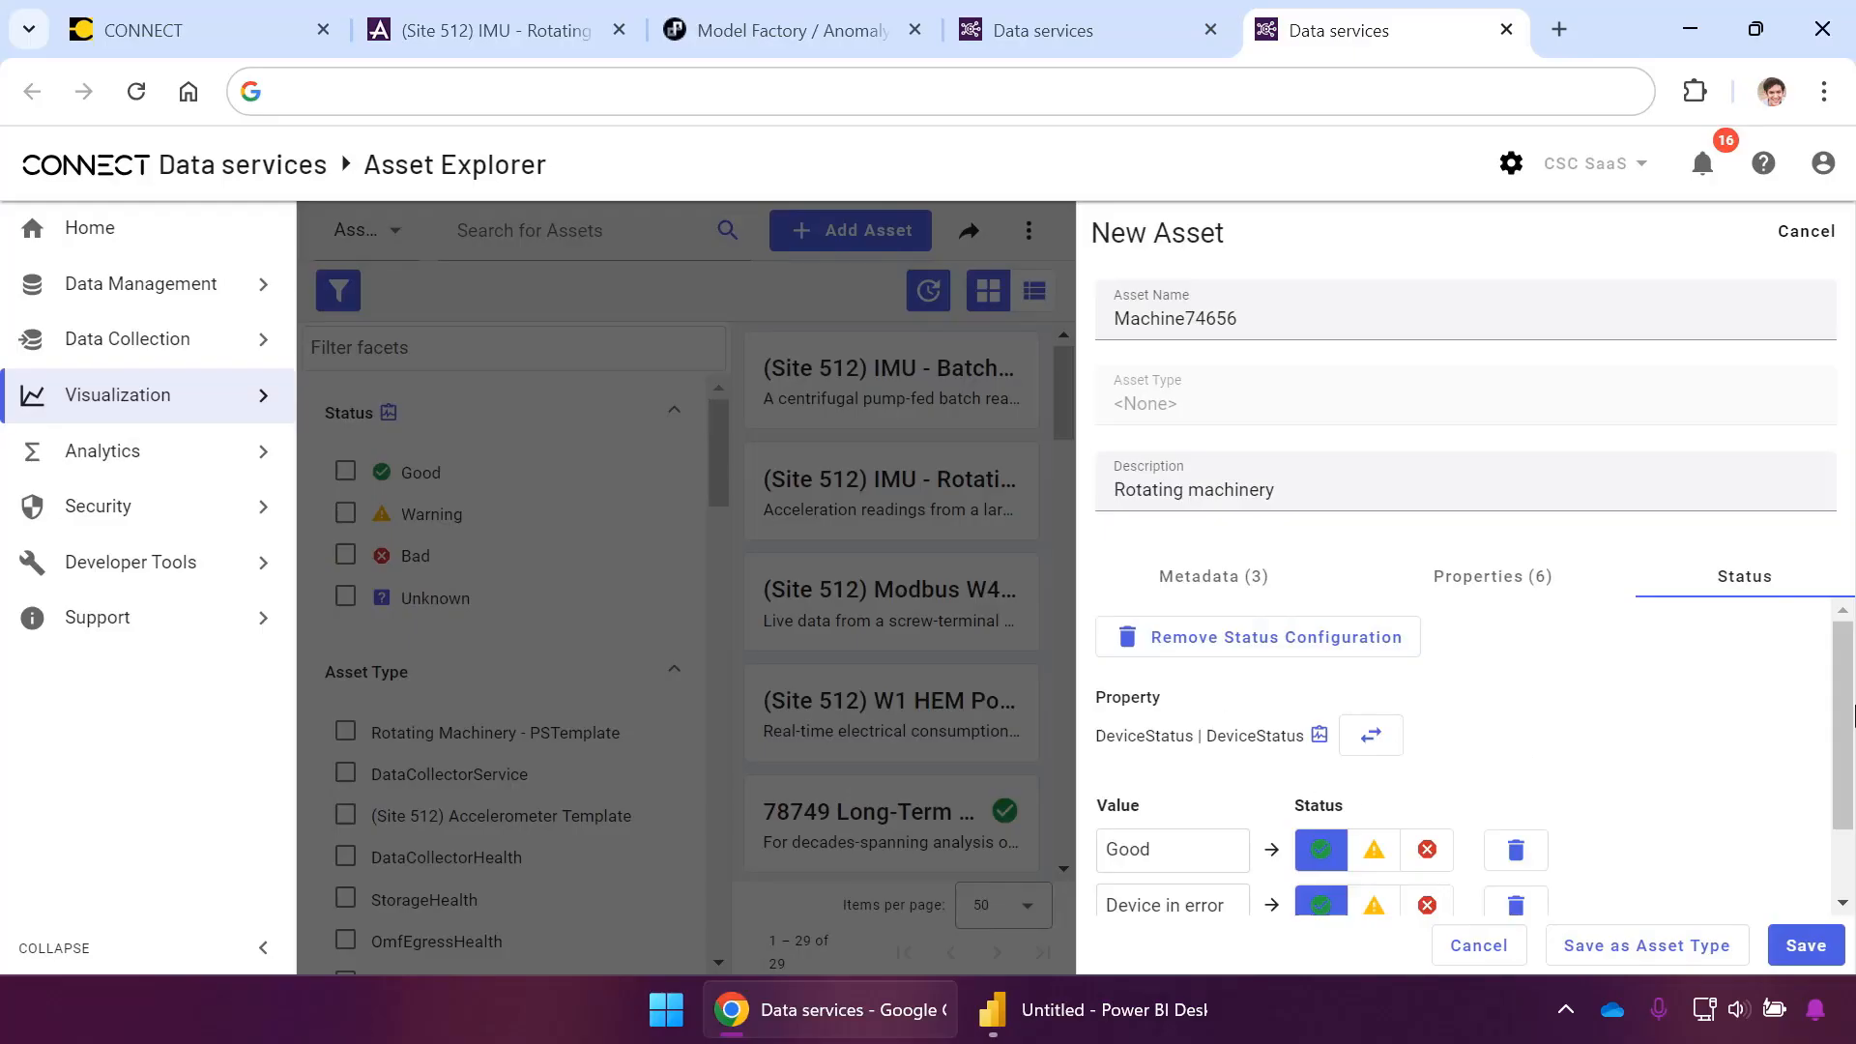
scroll(1667, 771, "down", 2)
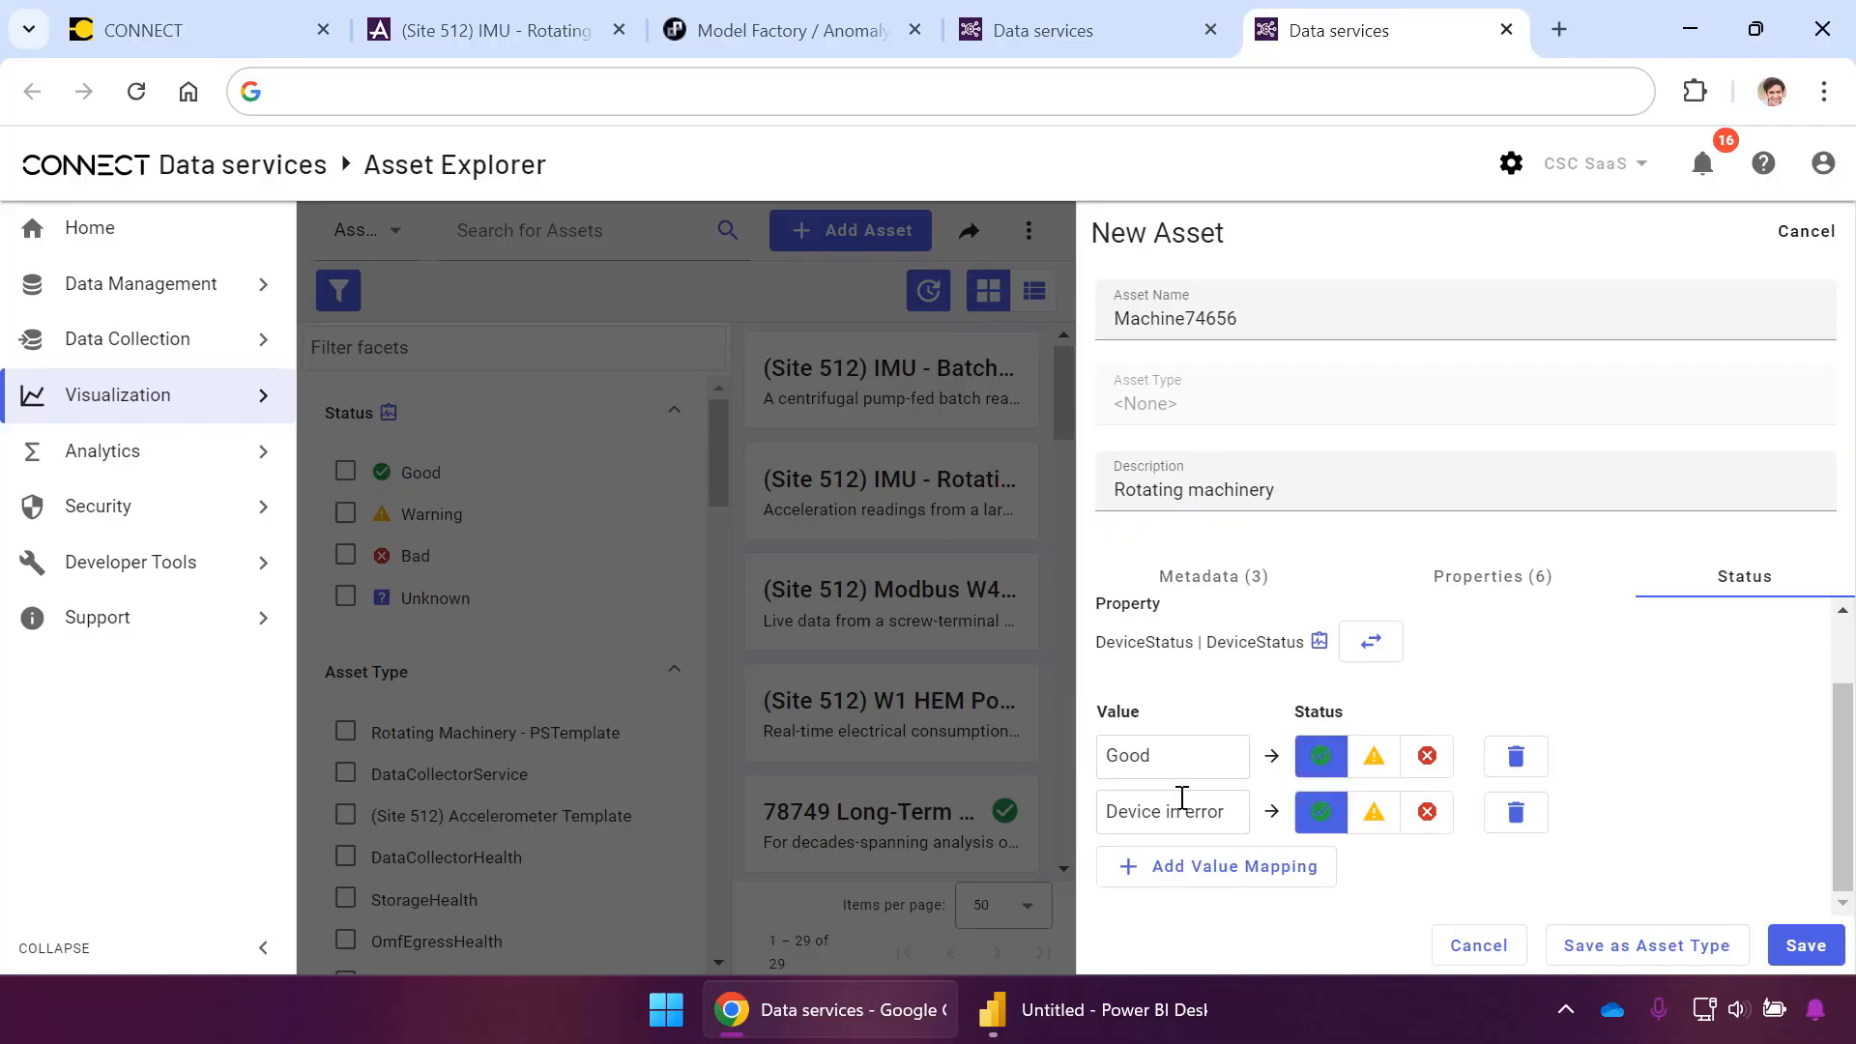
left_click(1427, 812)
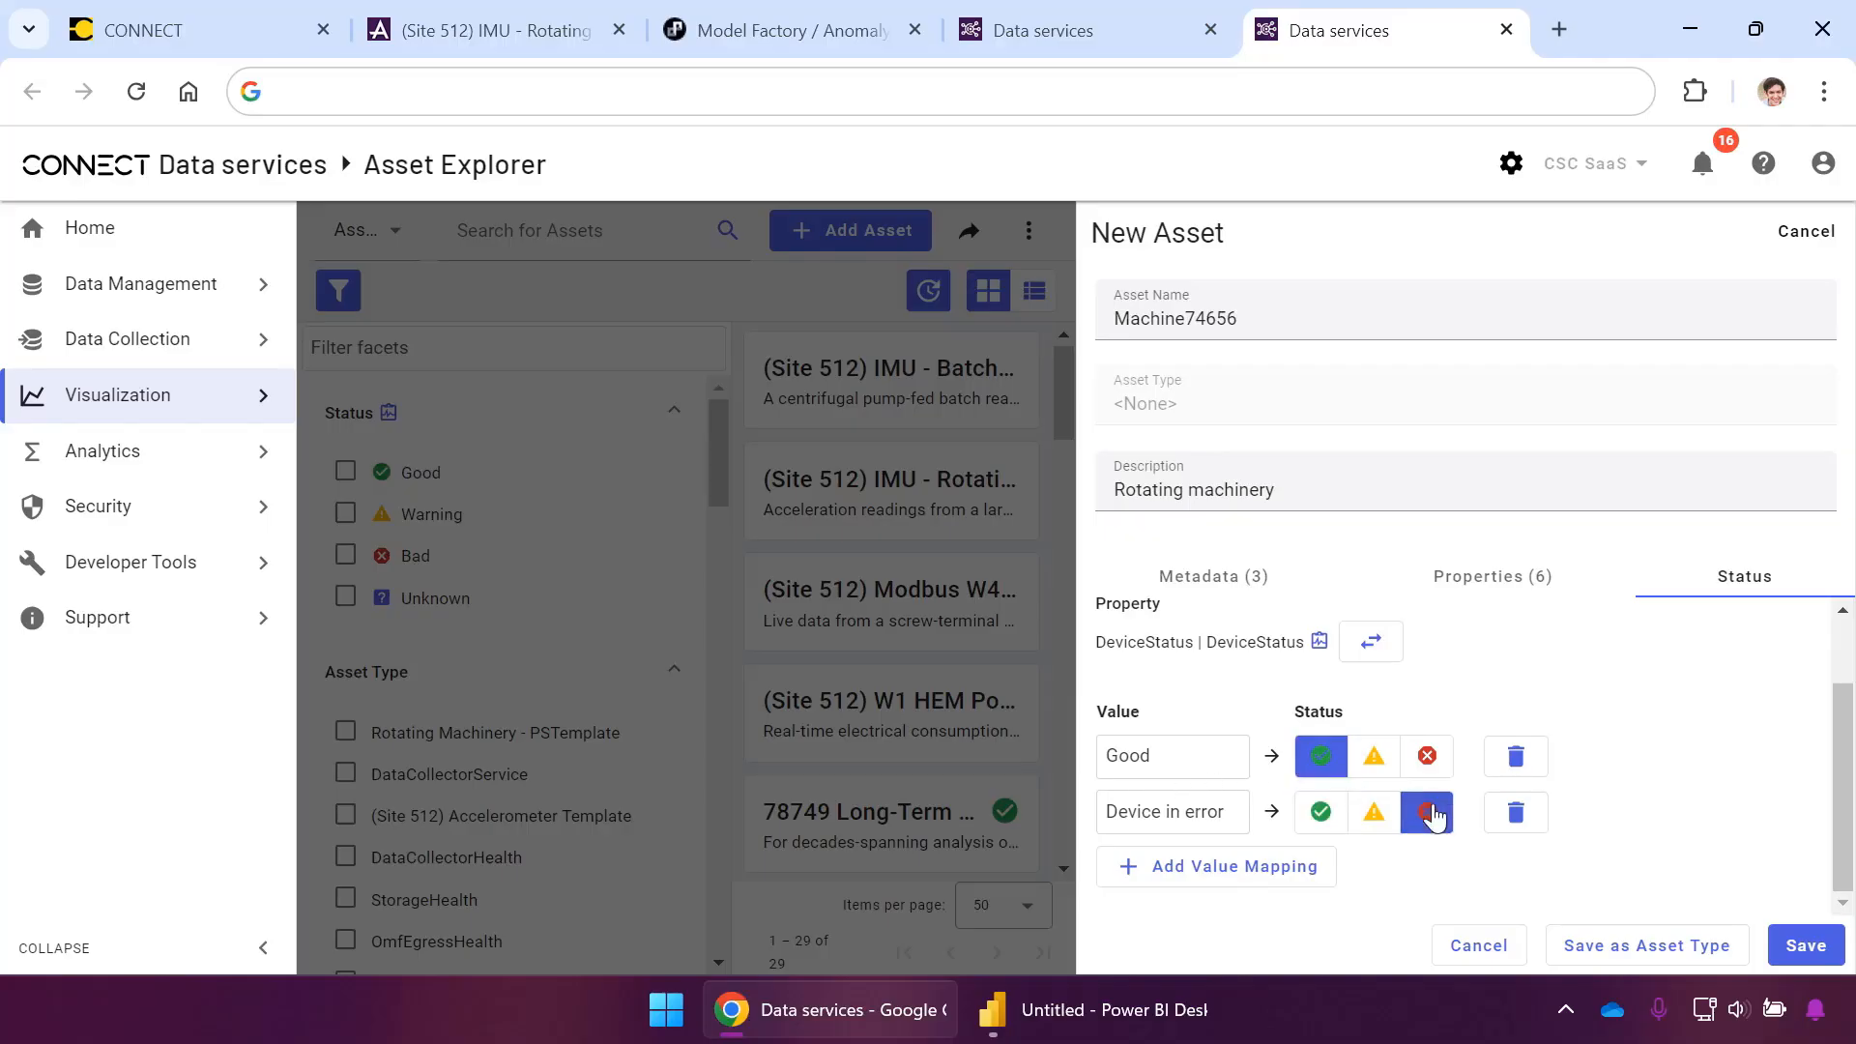
left_click(1804, 945)
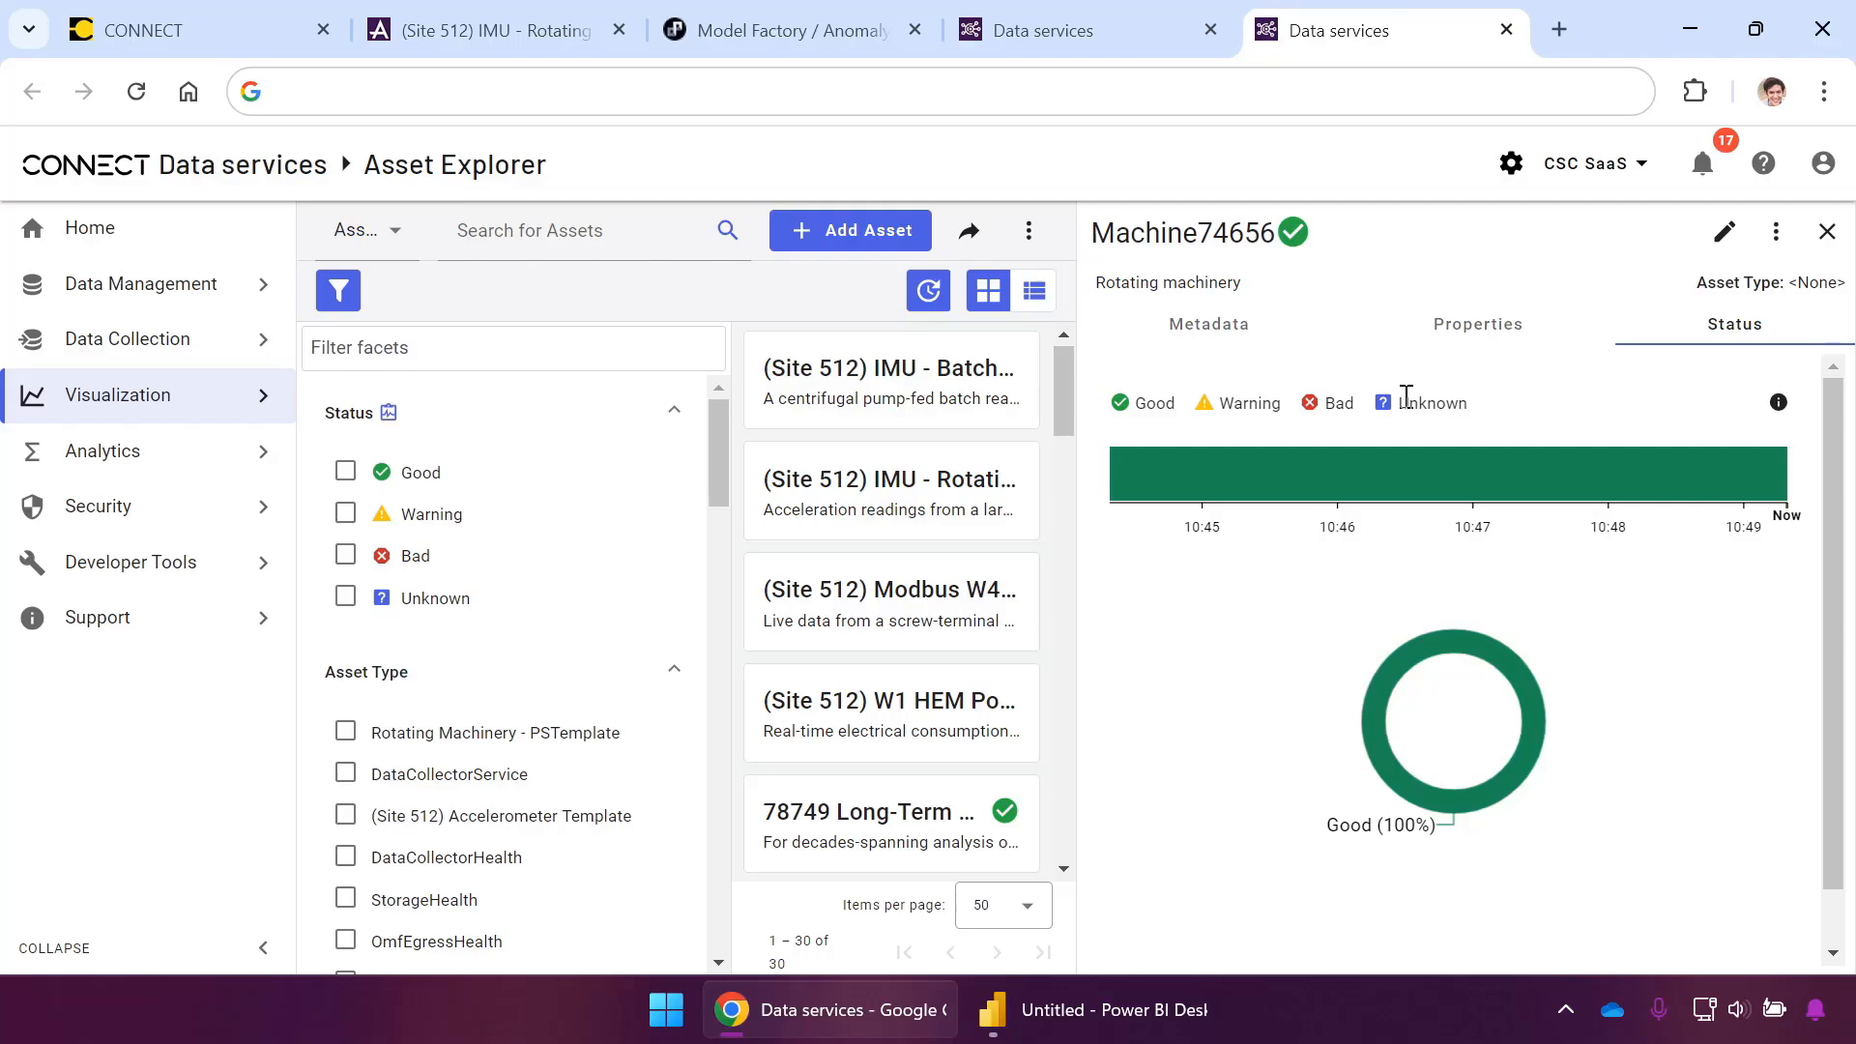
Review the saved Machine74656 asset's metadata and its property values, including the device status and temperature properties
left_click(1462, 332)
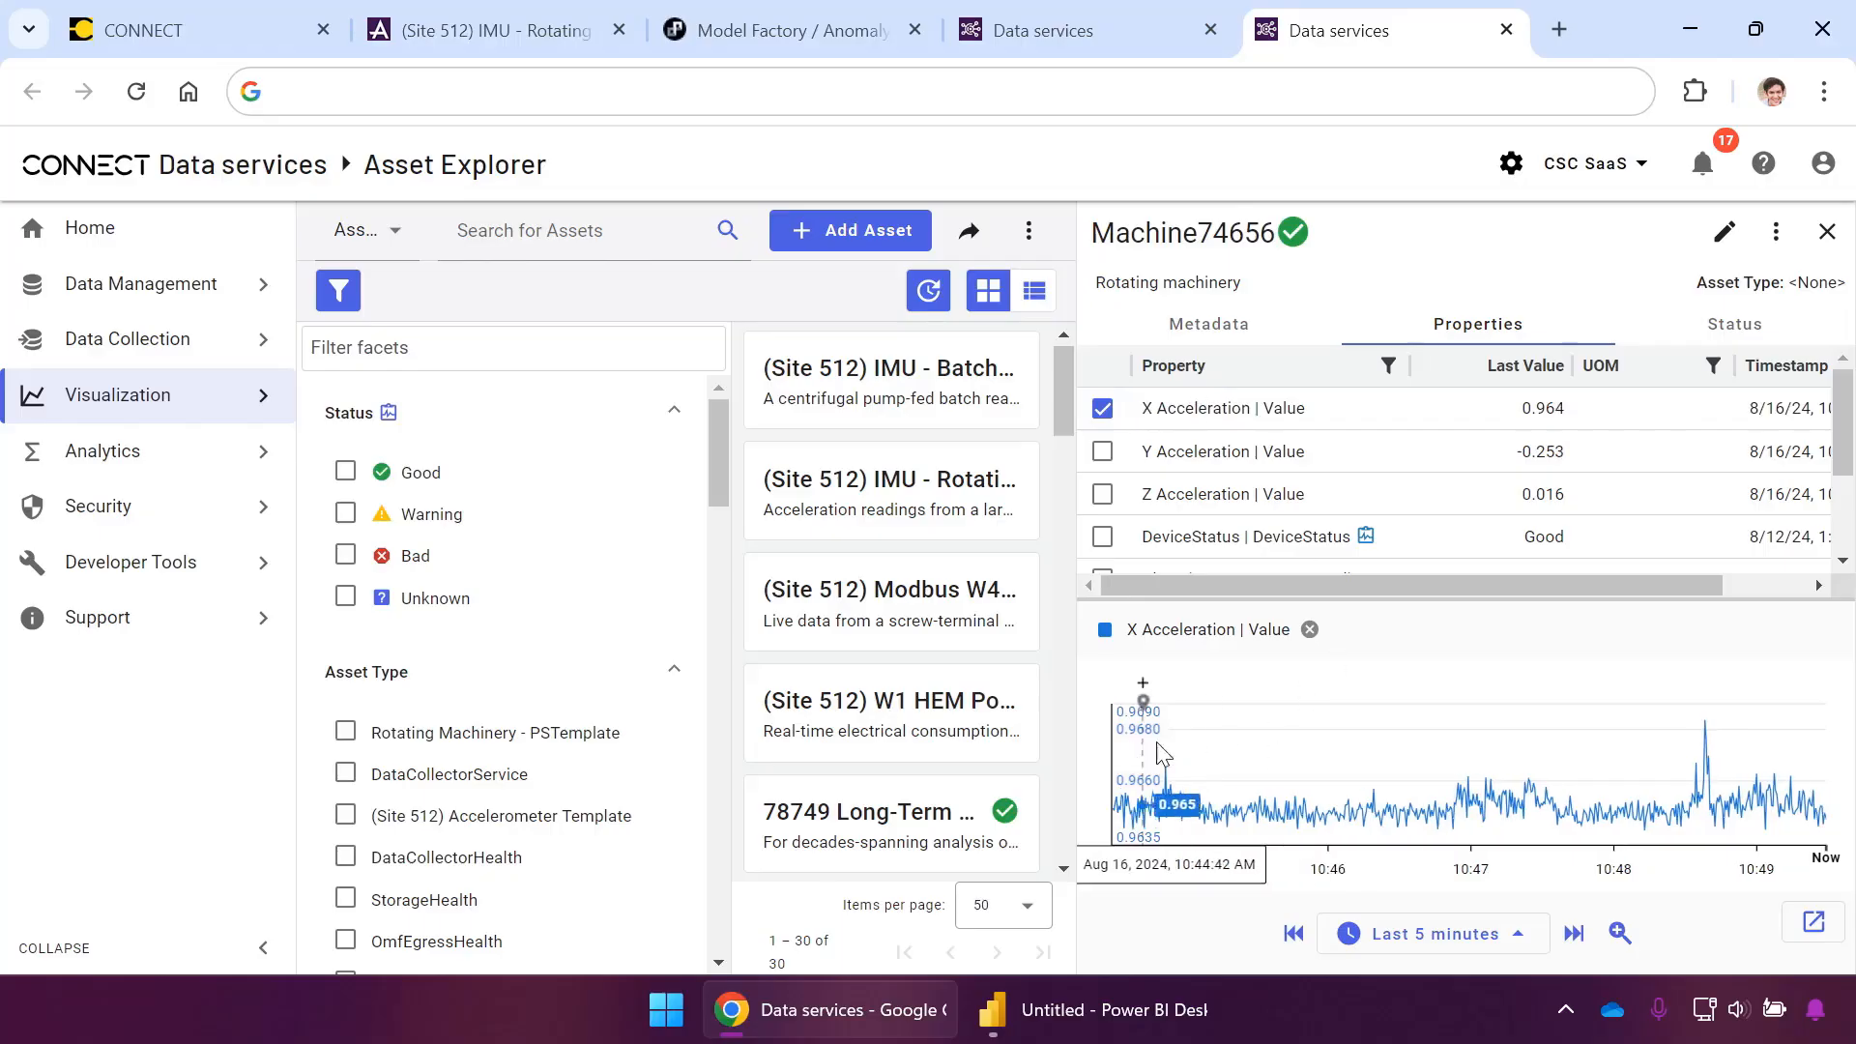
left_click(1232, 333)
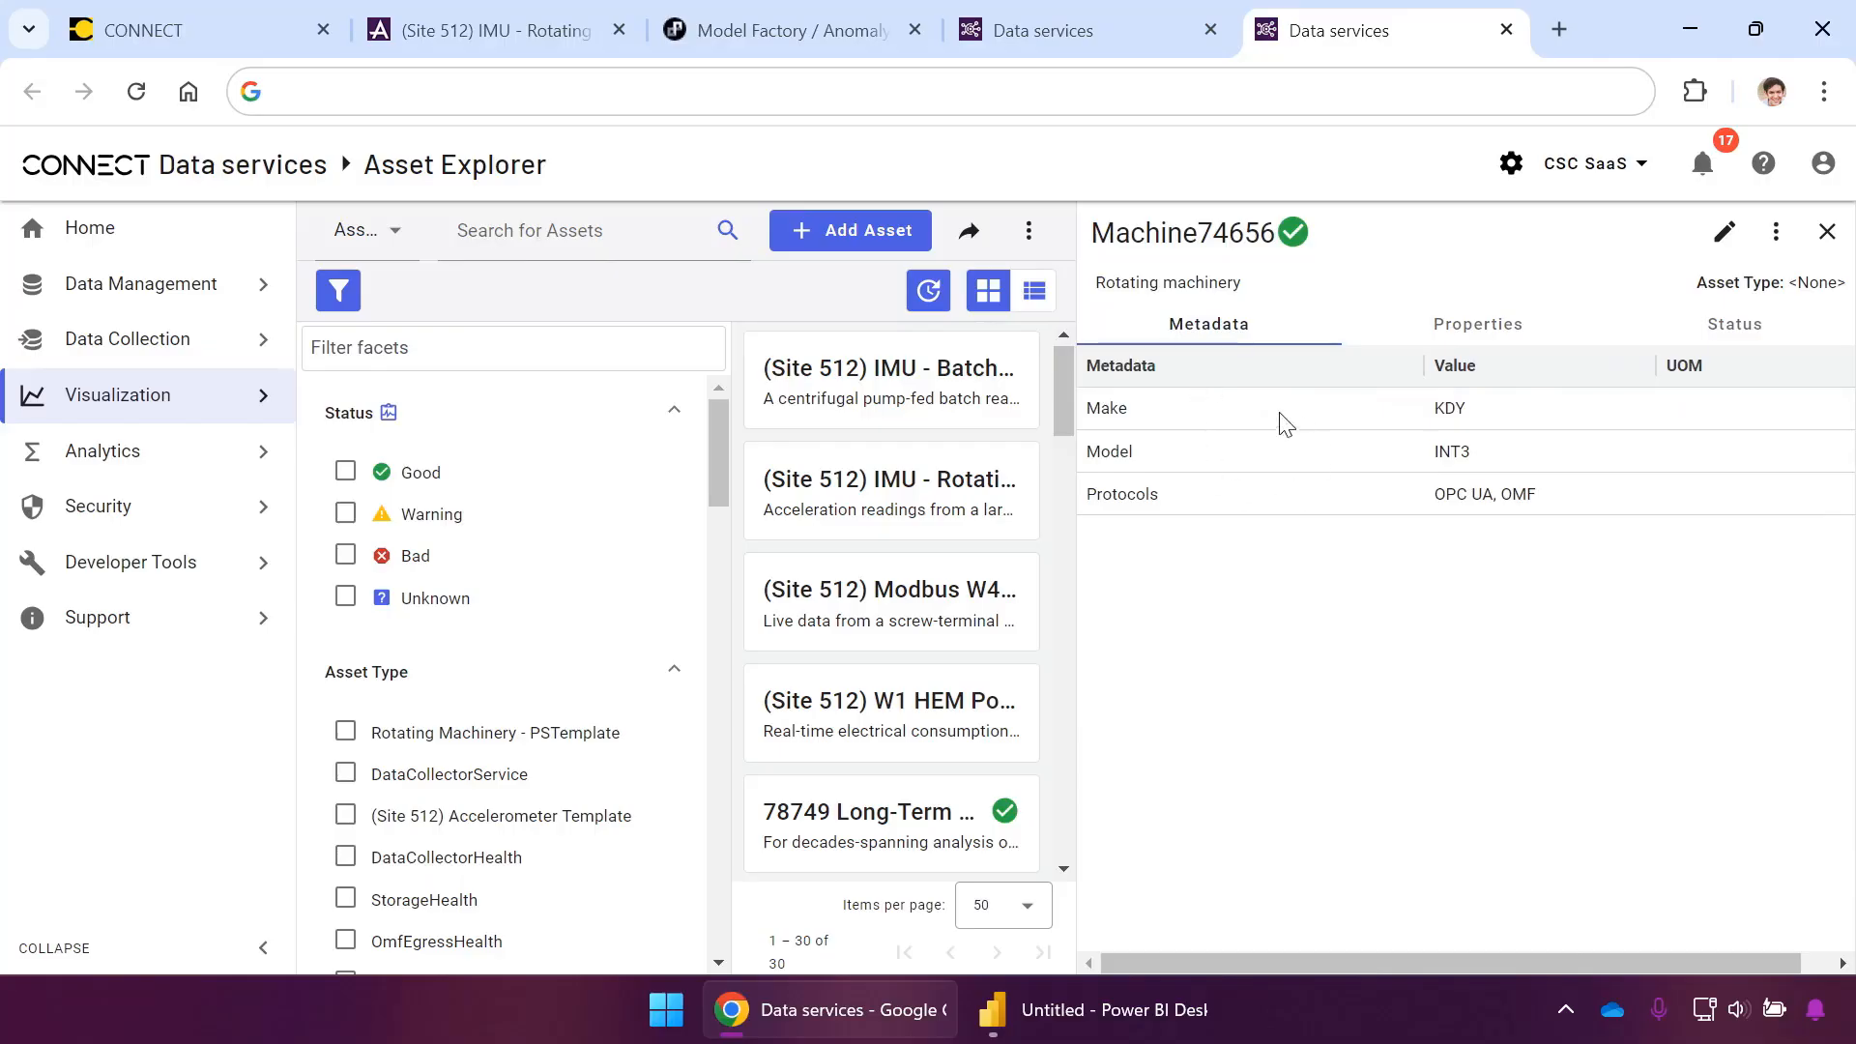
left_click(1498, 321)
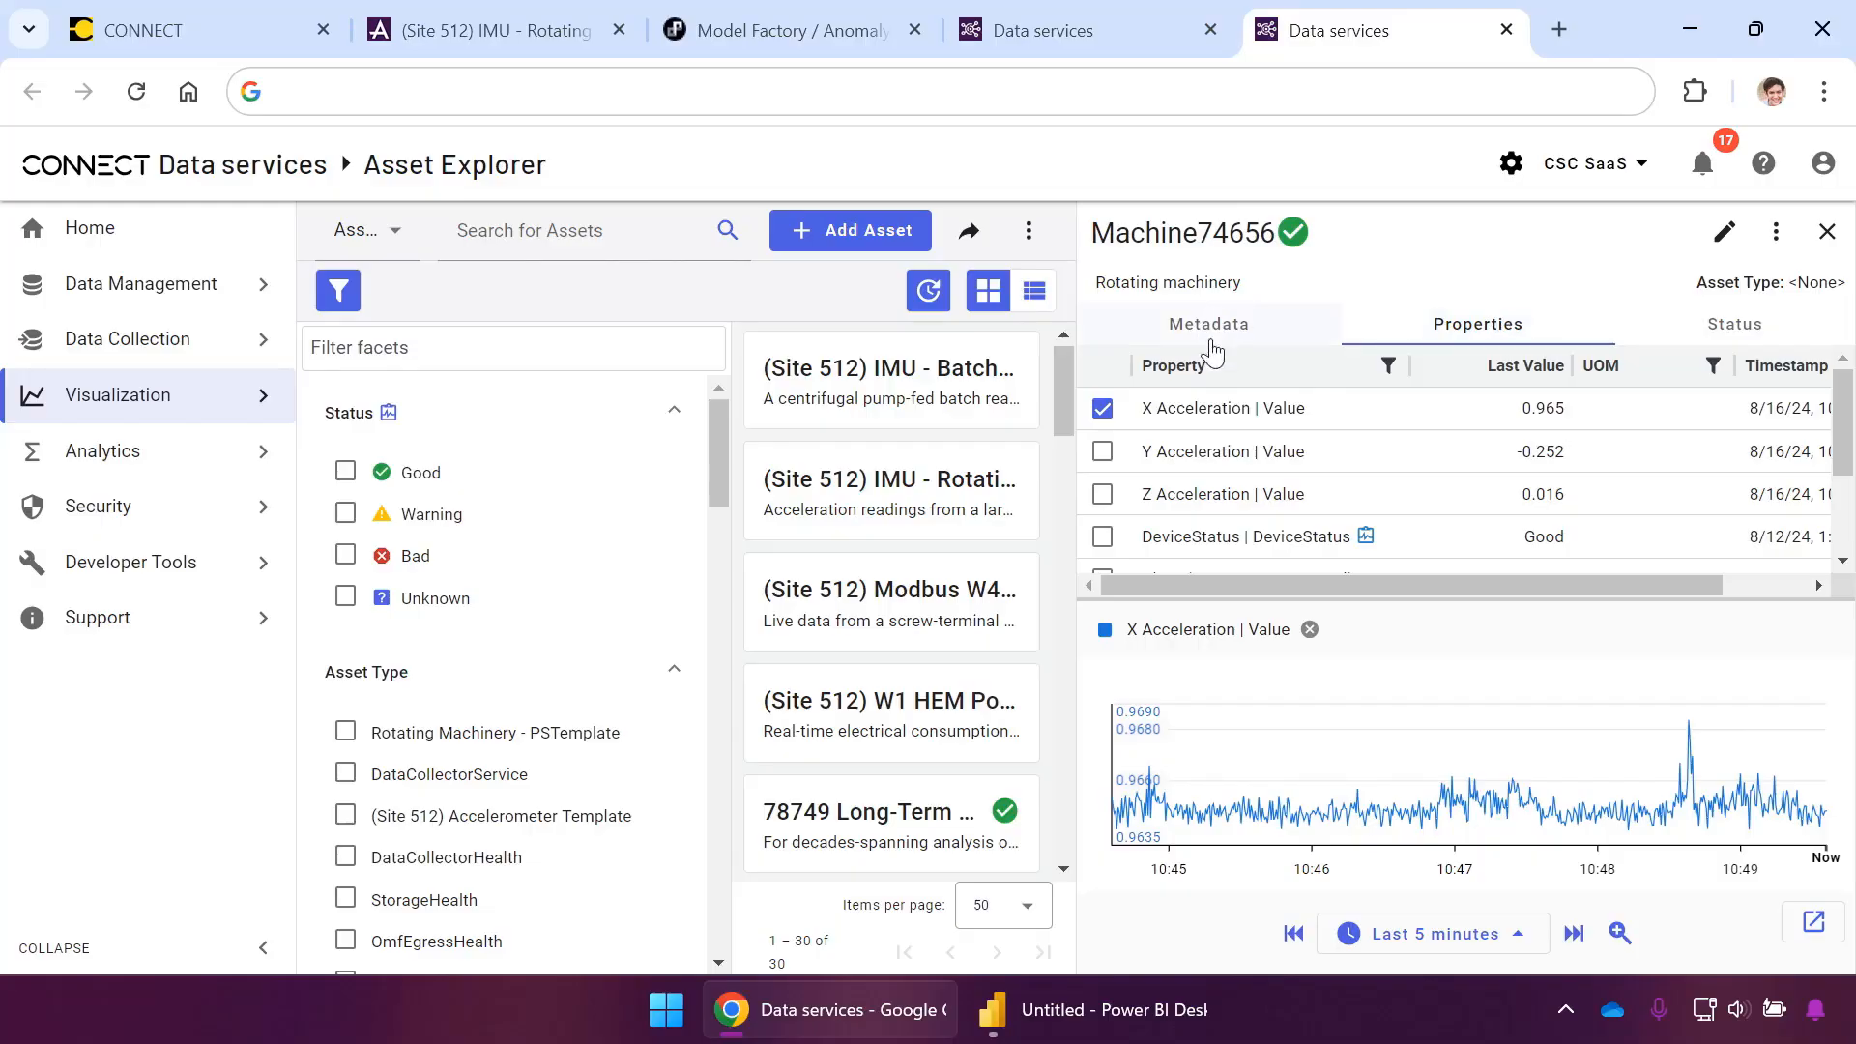
scroll(1540, 406, "down", 3)
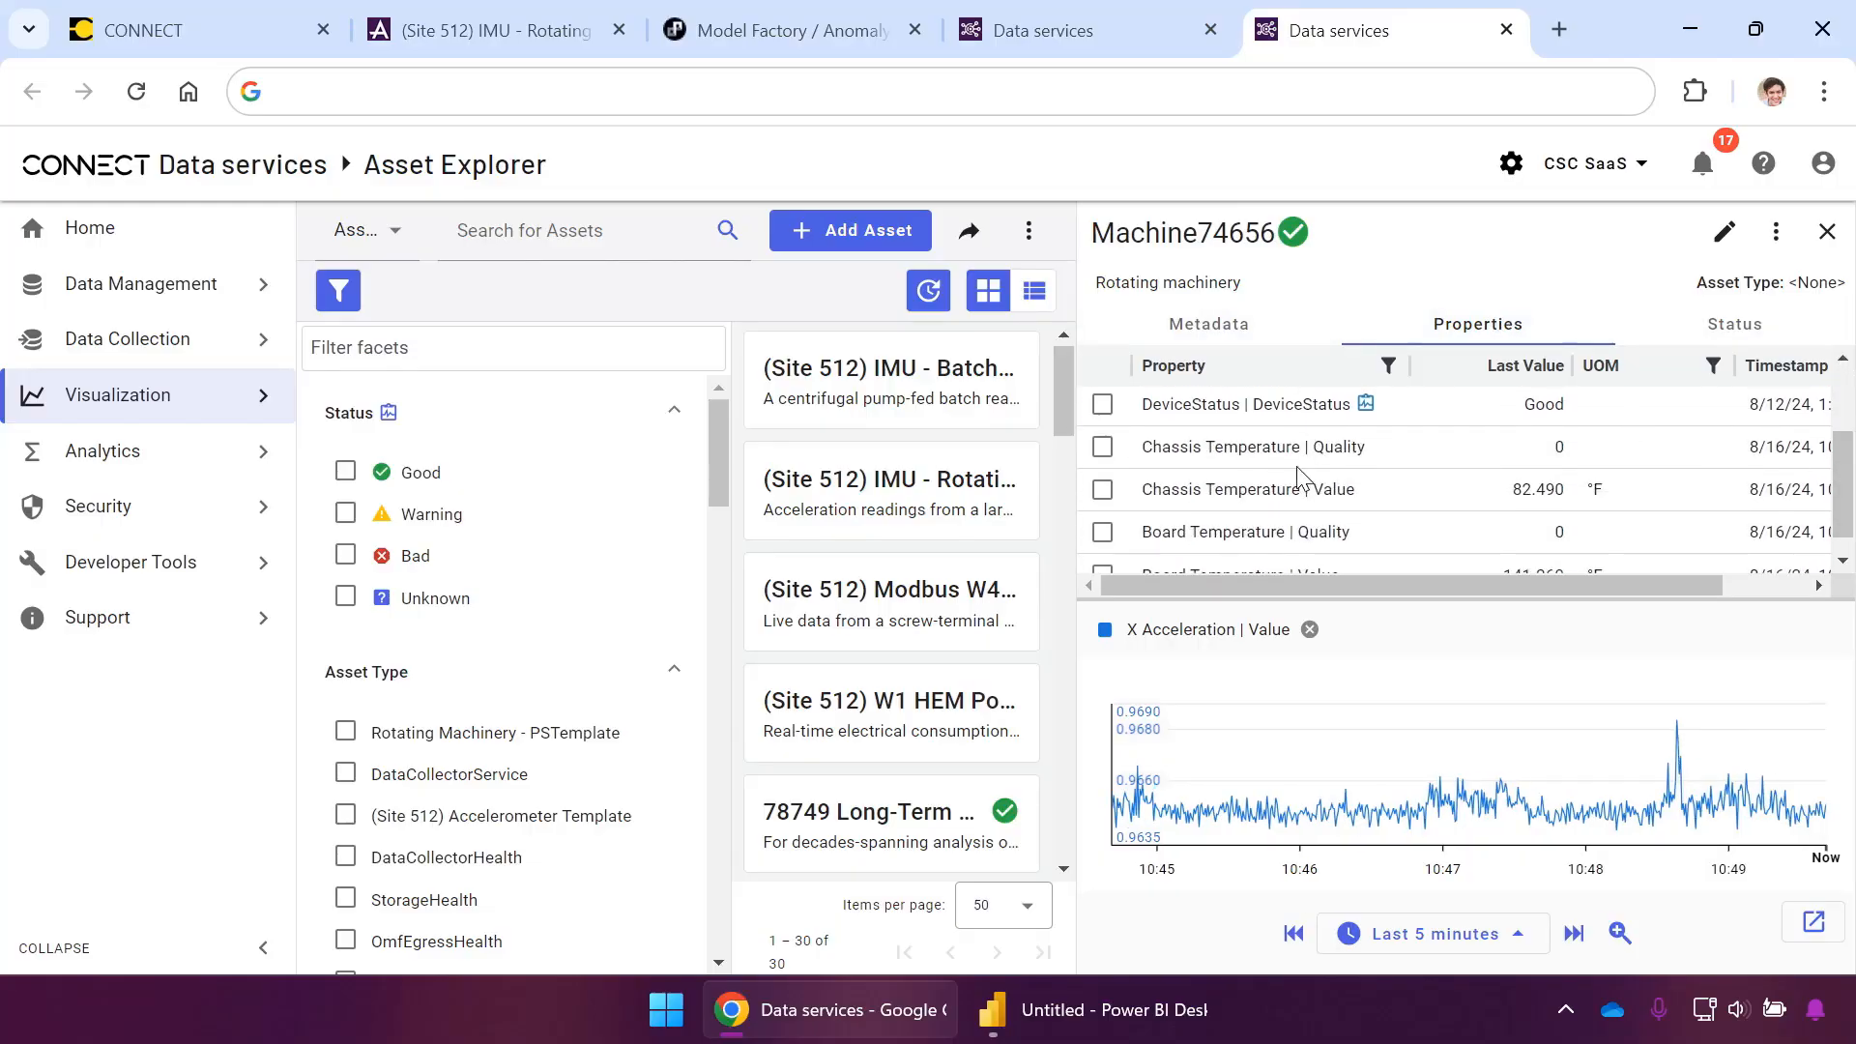
Look through the list of streams in the Sequential Data Store
left_click(1123, 38)
scroll(1851, 387, "down", 1)
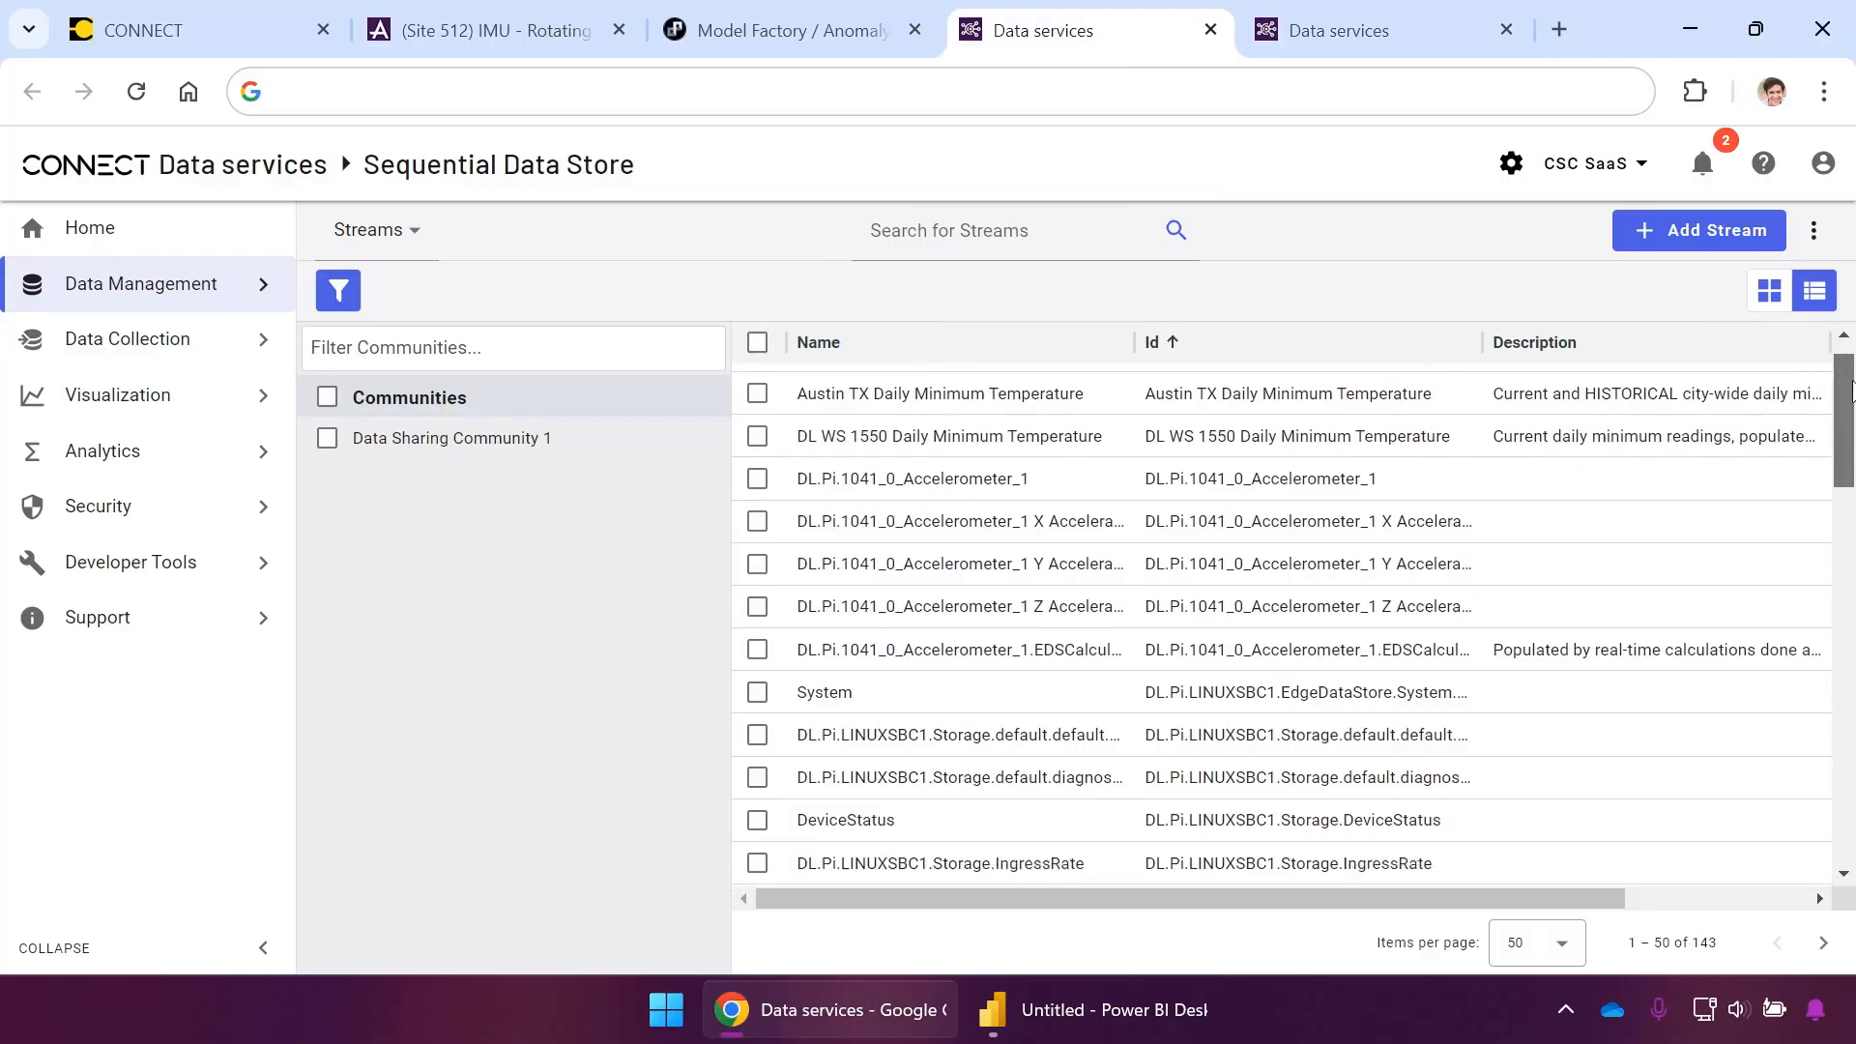
mouse_move(1851, 387)
left_mouse_down()
mouse_move(1852, 763)
mouse_move(1851, 362)
left_mouse_up()
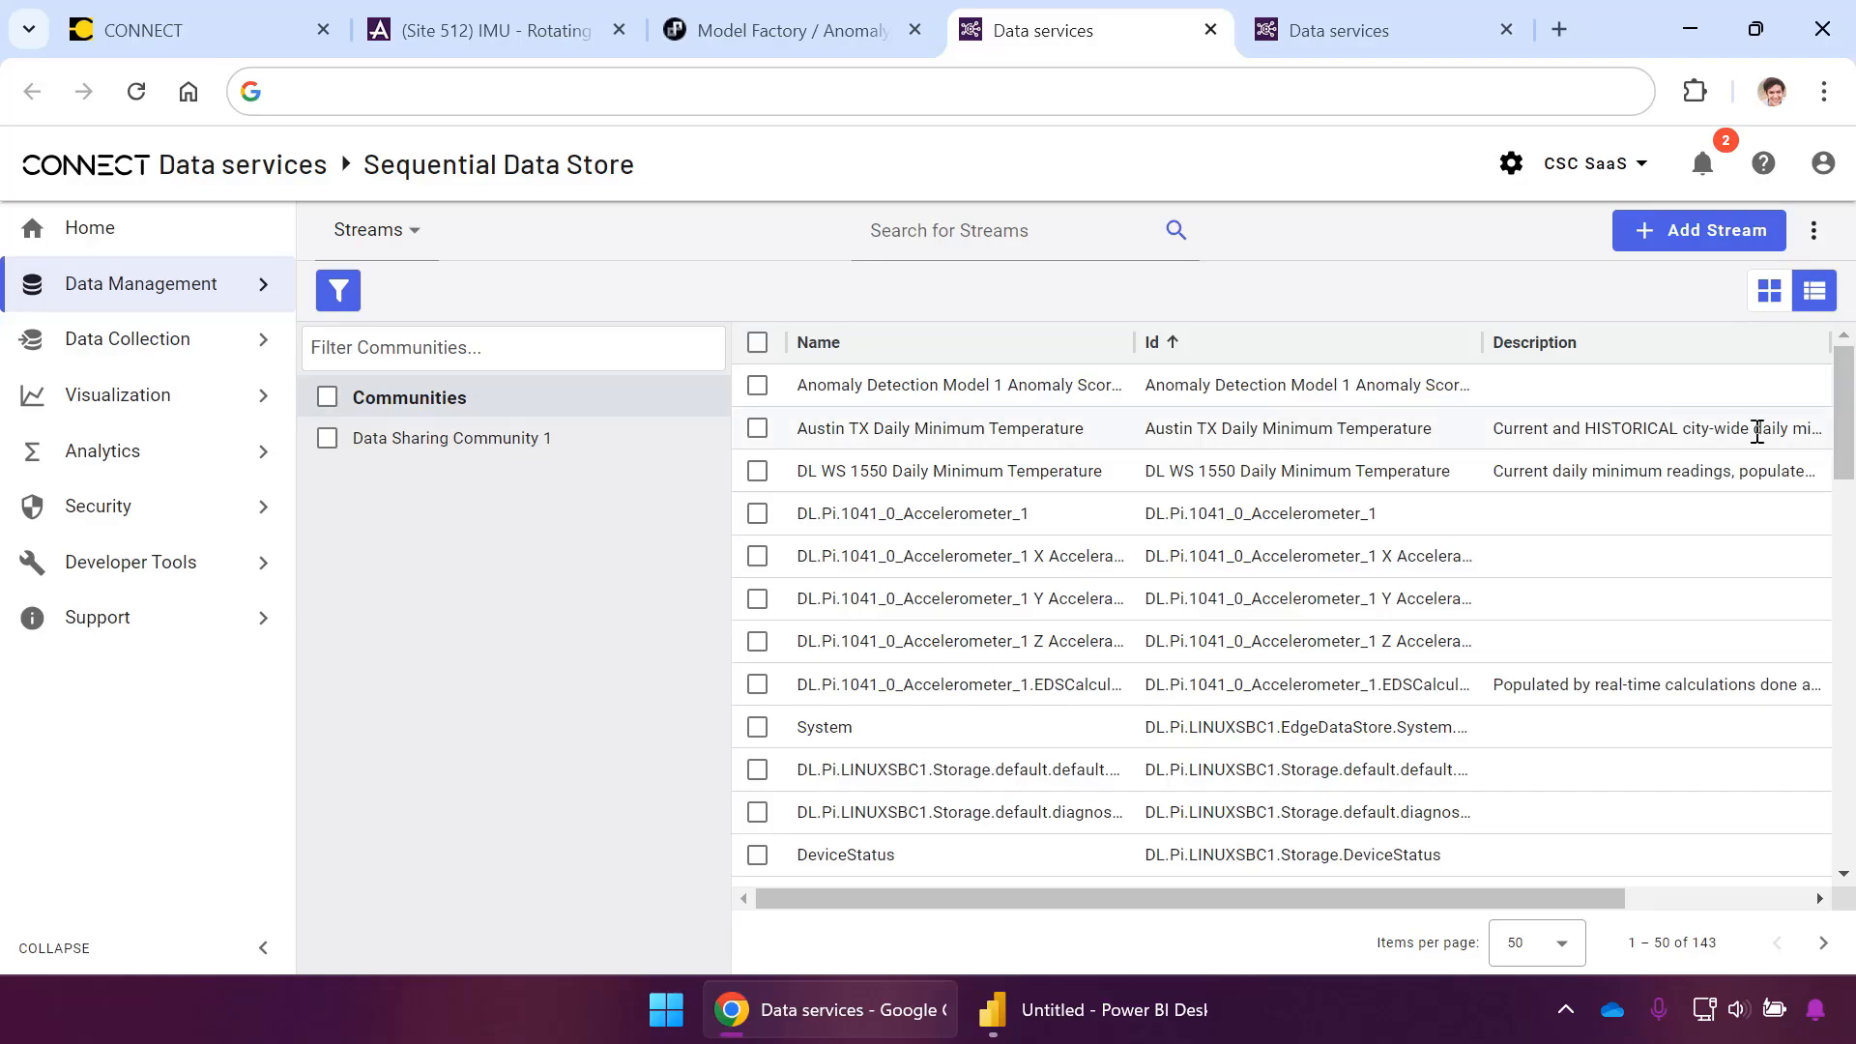
Add the Z Acceleration Value and Chassis Temperature Value properties of Machine74656 to its trend chart
left_click(1346, 38)
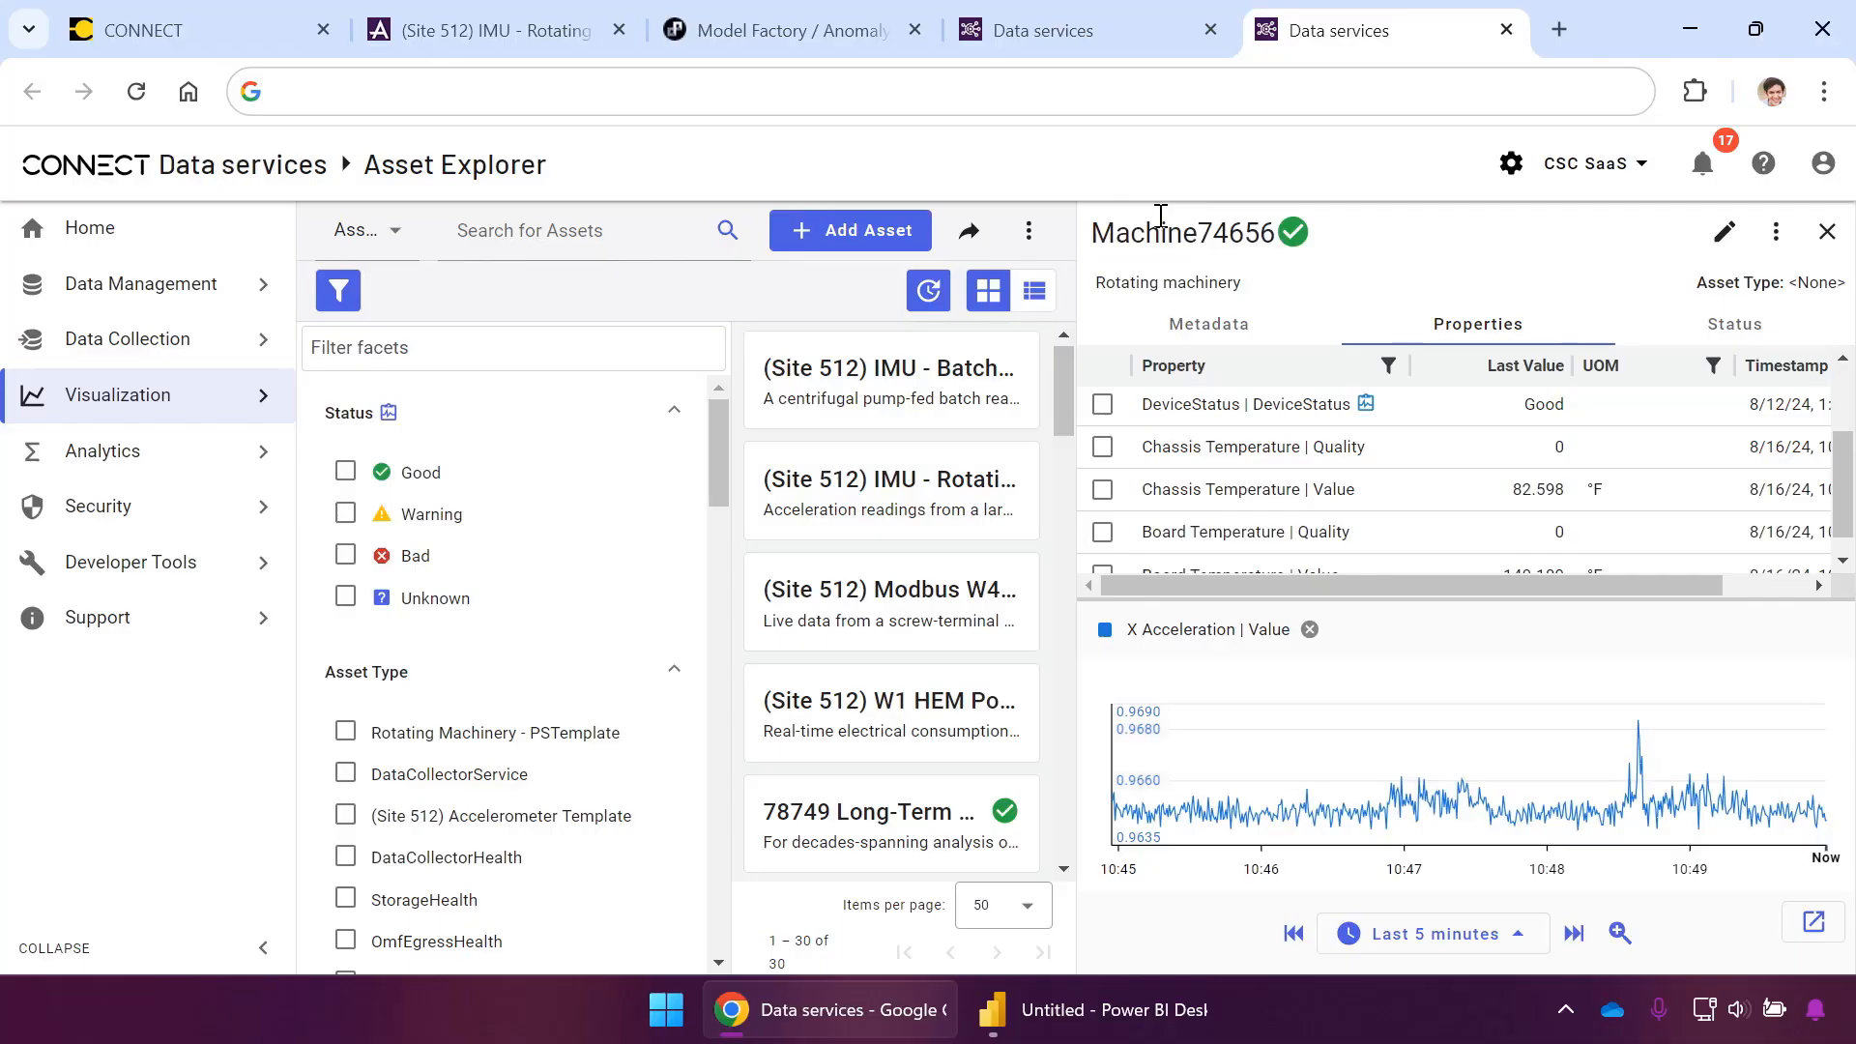
left_click_drag(1854, 502, 1754, 385)
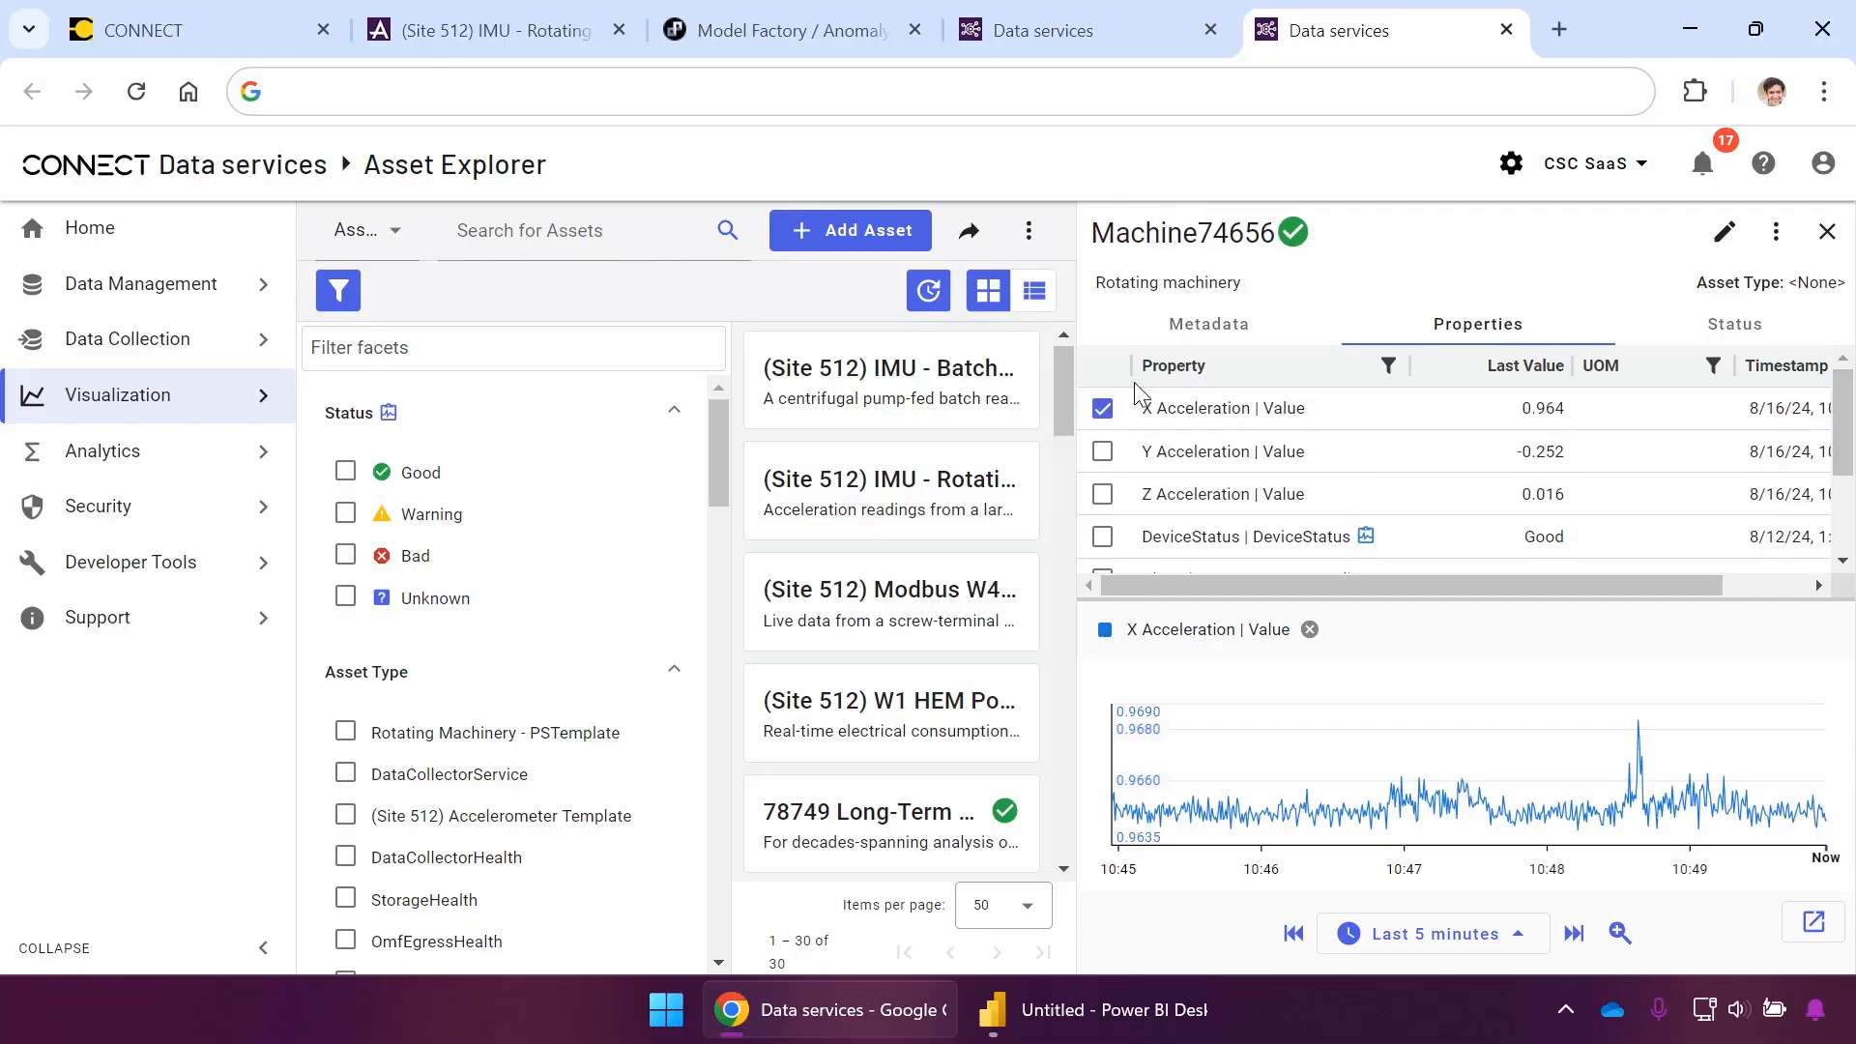
left_click(1102, 494)
left_click_drag(1842, 430, 1839, 503)
left_click(1102, 467)
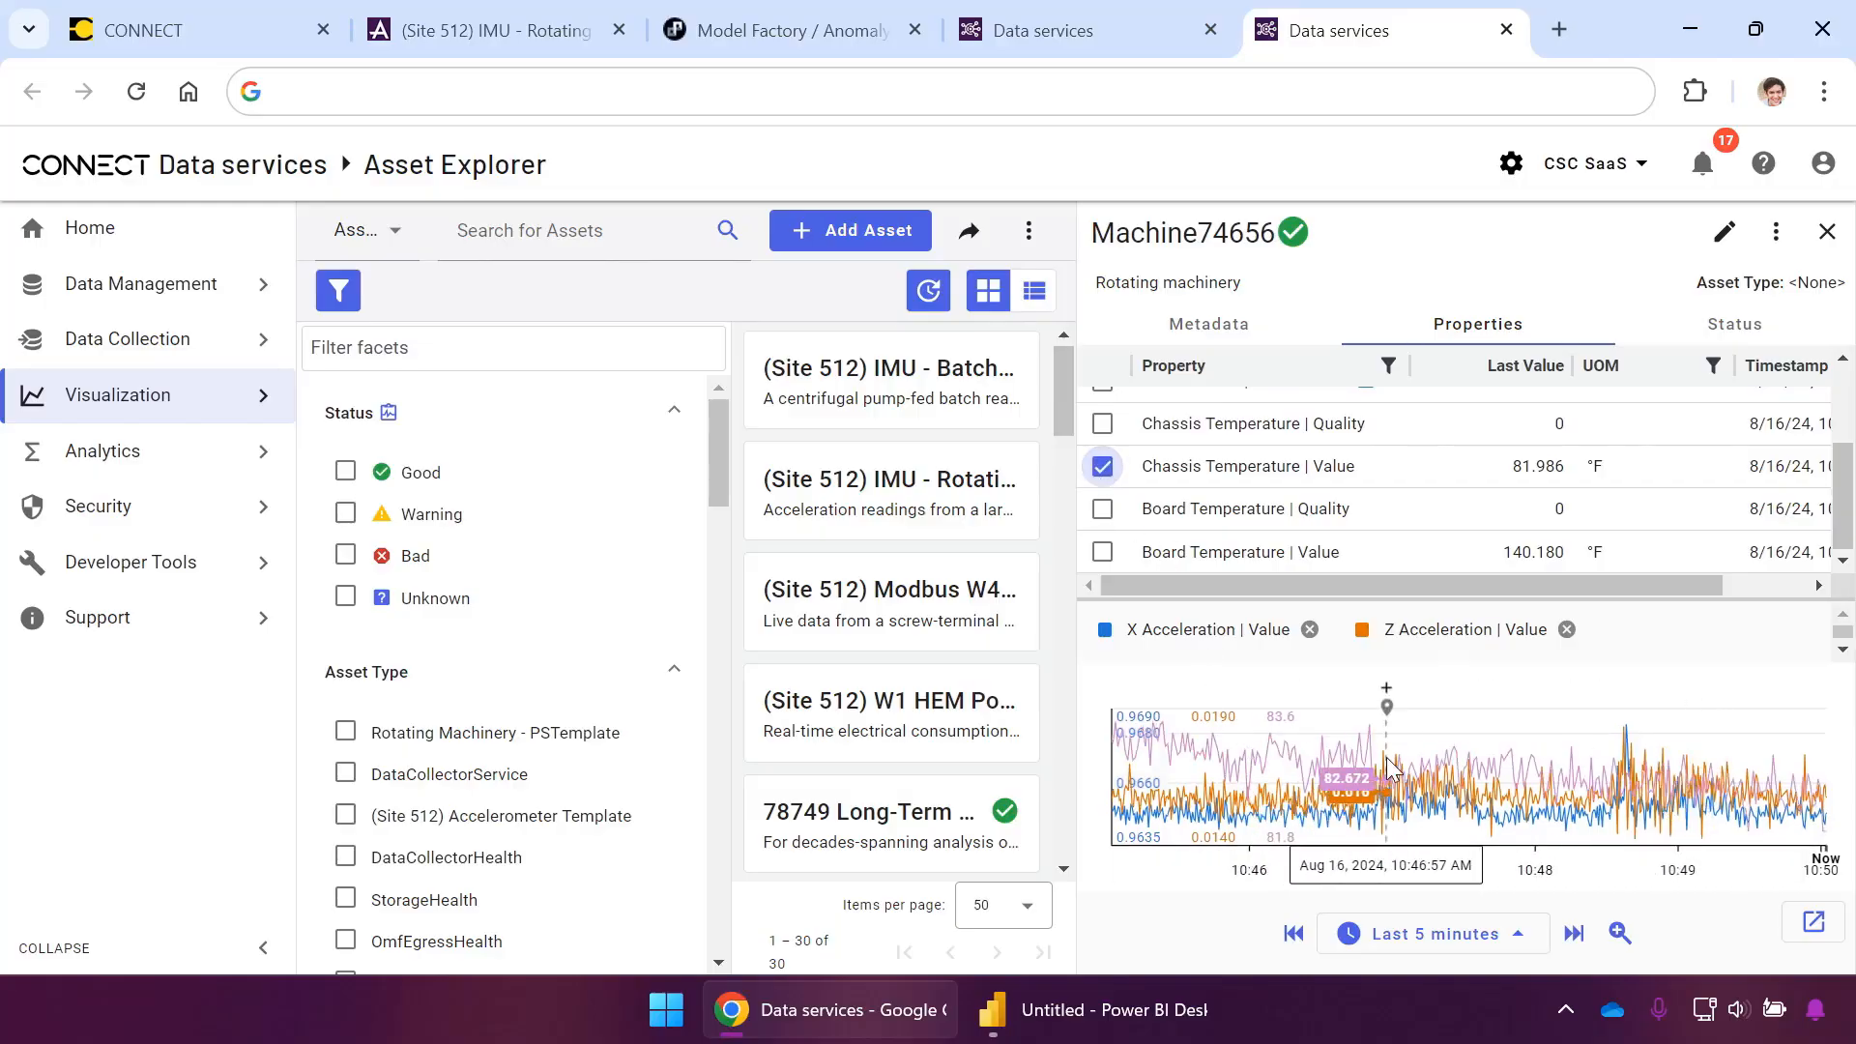
Review the Anomaly Detection Model 1 overview and the Rotating Machinery Chassis 1 monitoring dashboard, and return to the Machine74656 asset
left_click(817, 27)
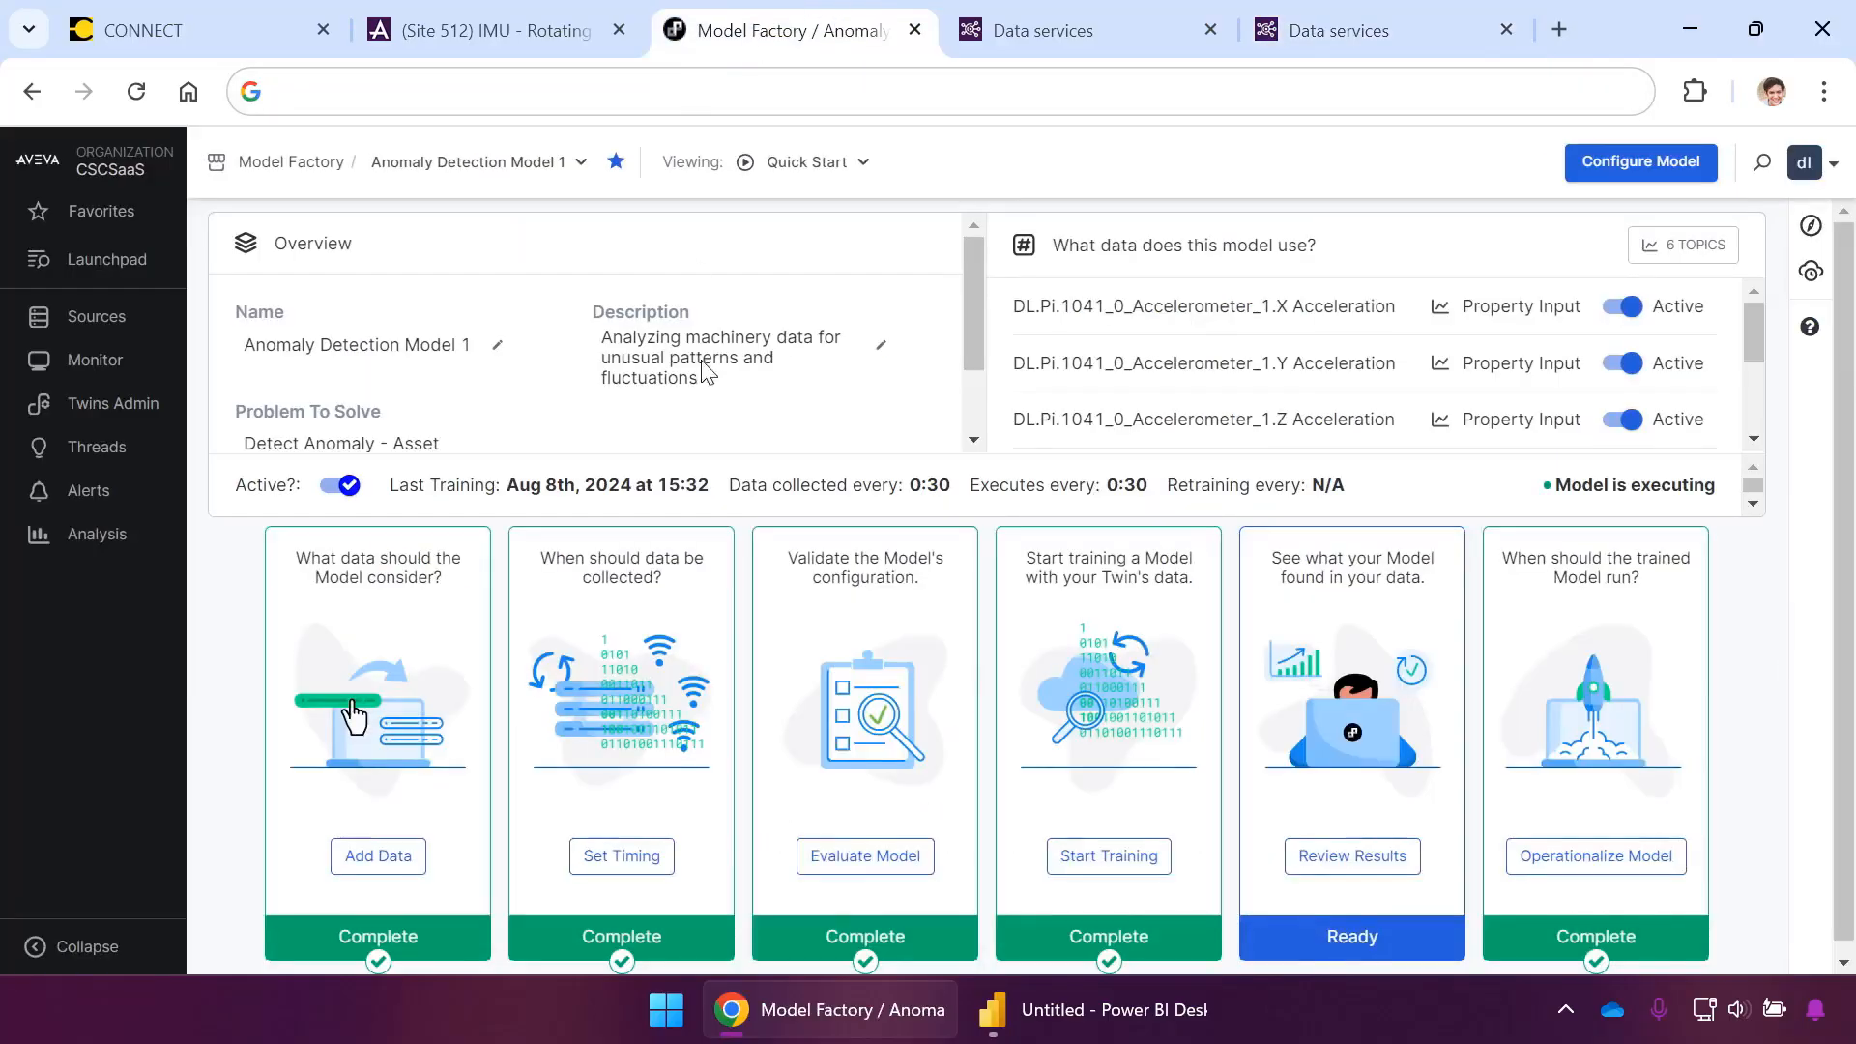
left_click(517, 23)
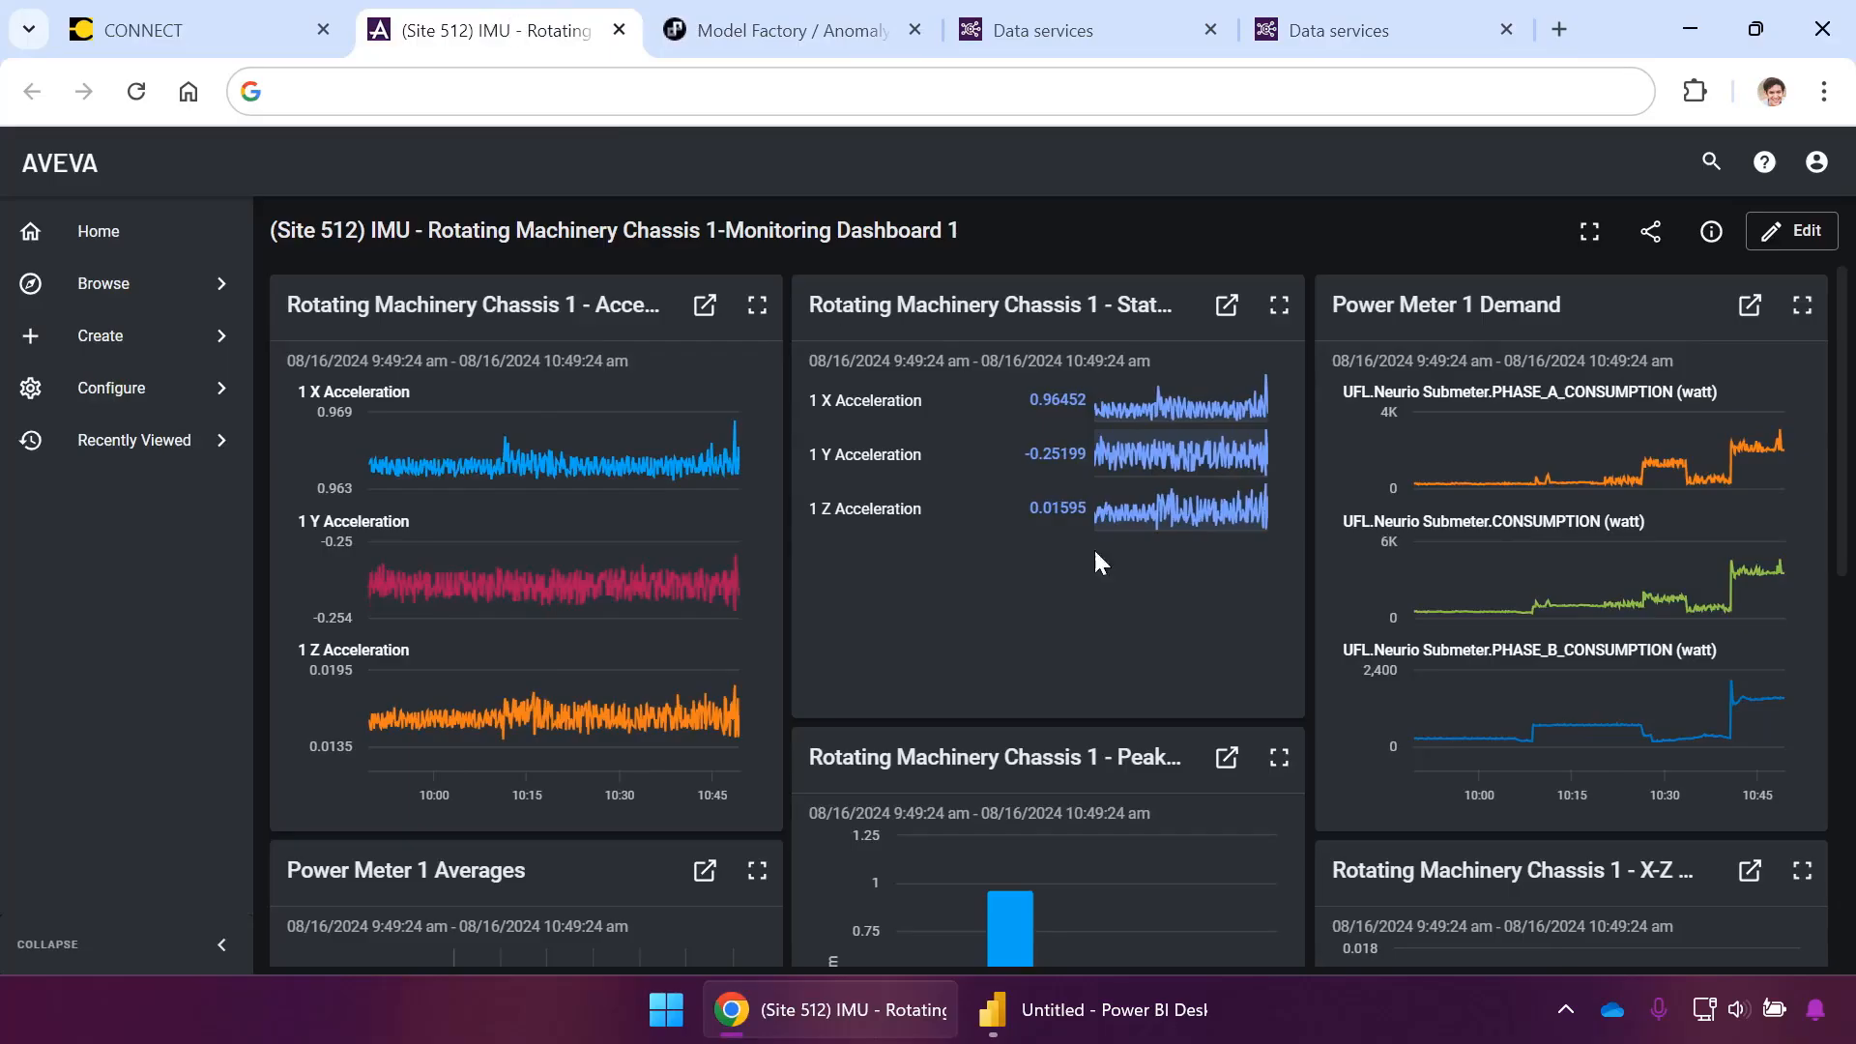
left_click(1353, 29)
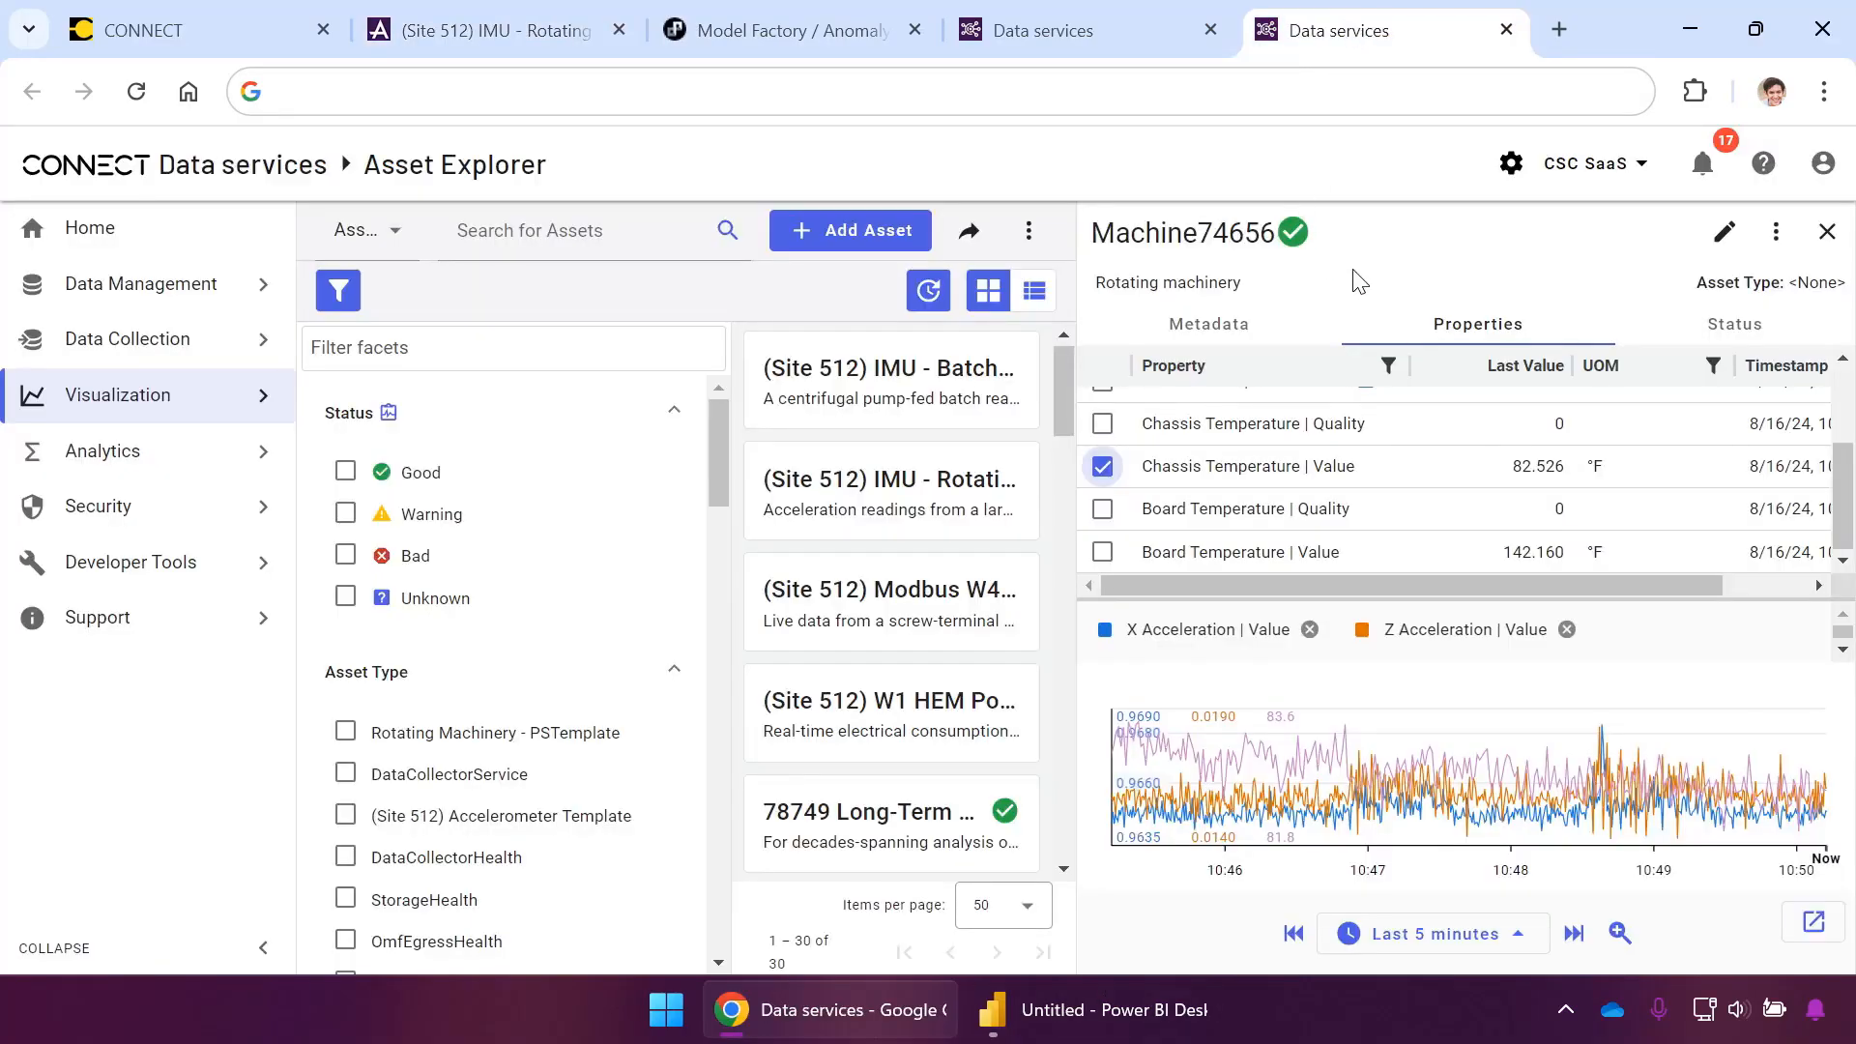
Compare the Sequential Data Store's stream list with the Machine74656 asset view, and look over the data management options
left_click(1112, 27)
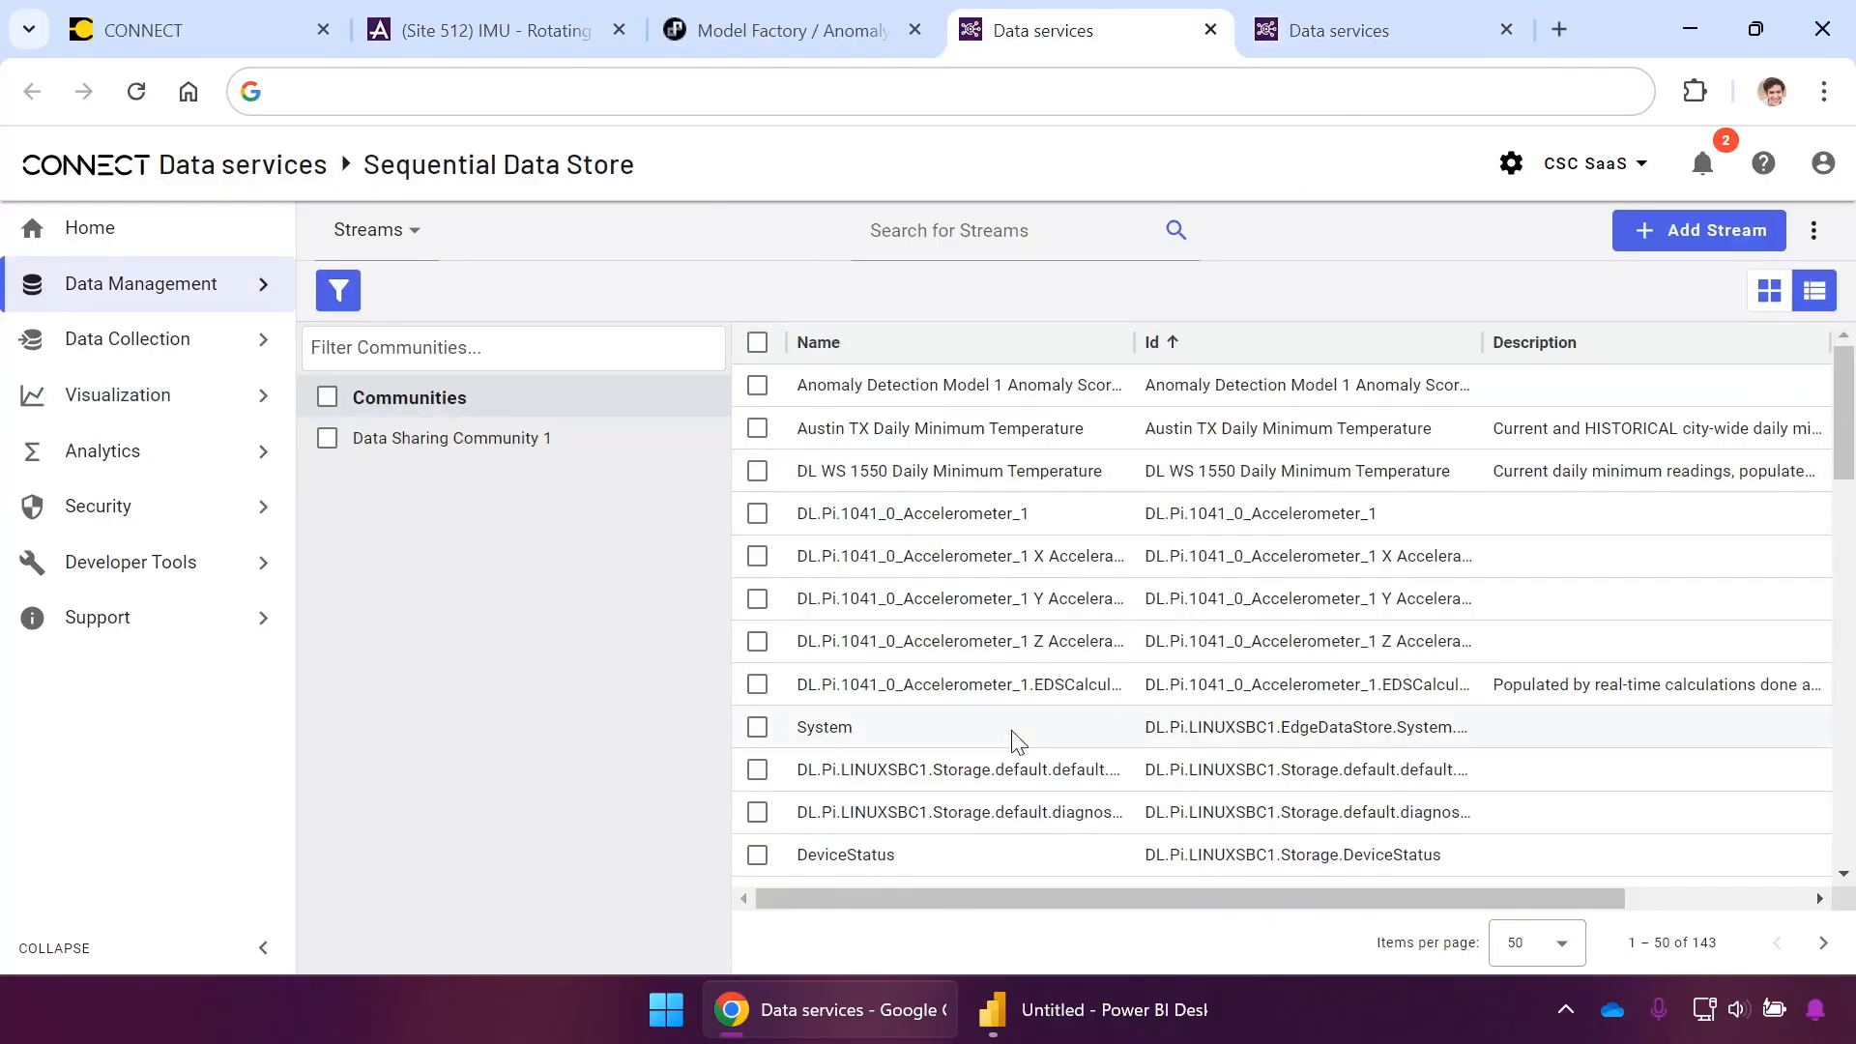
left_click(1362, 41)
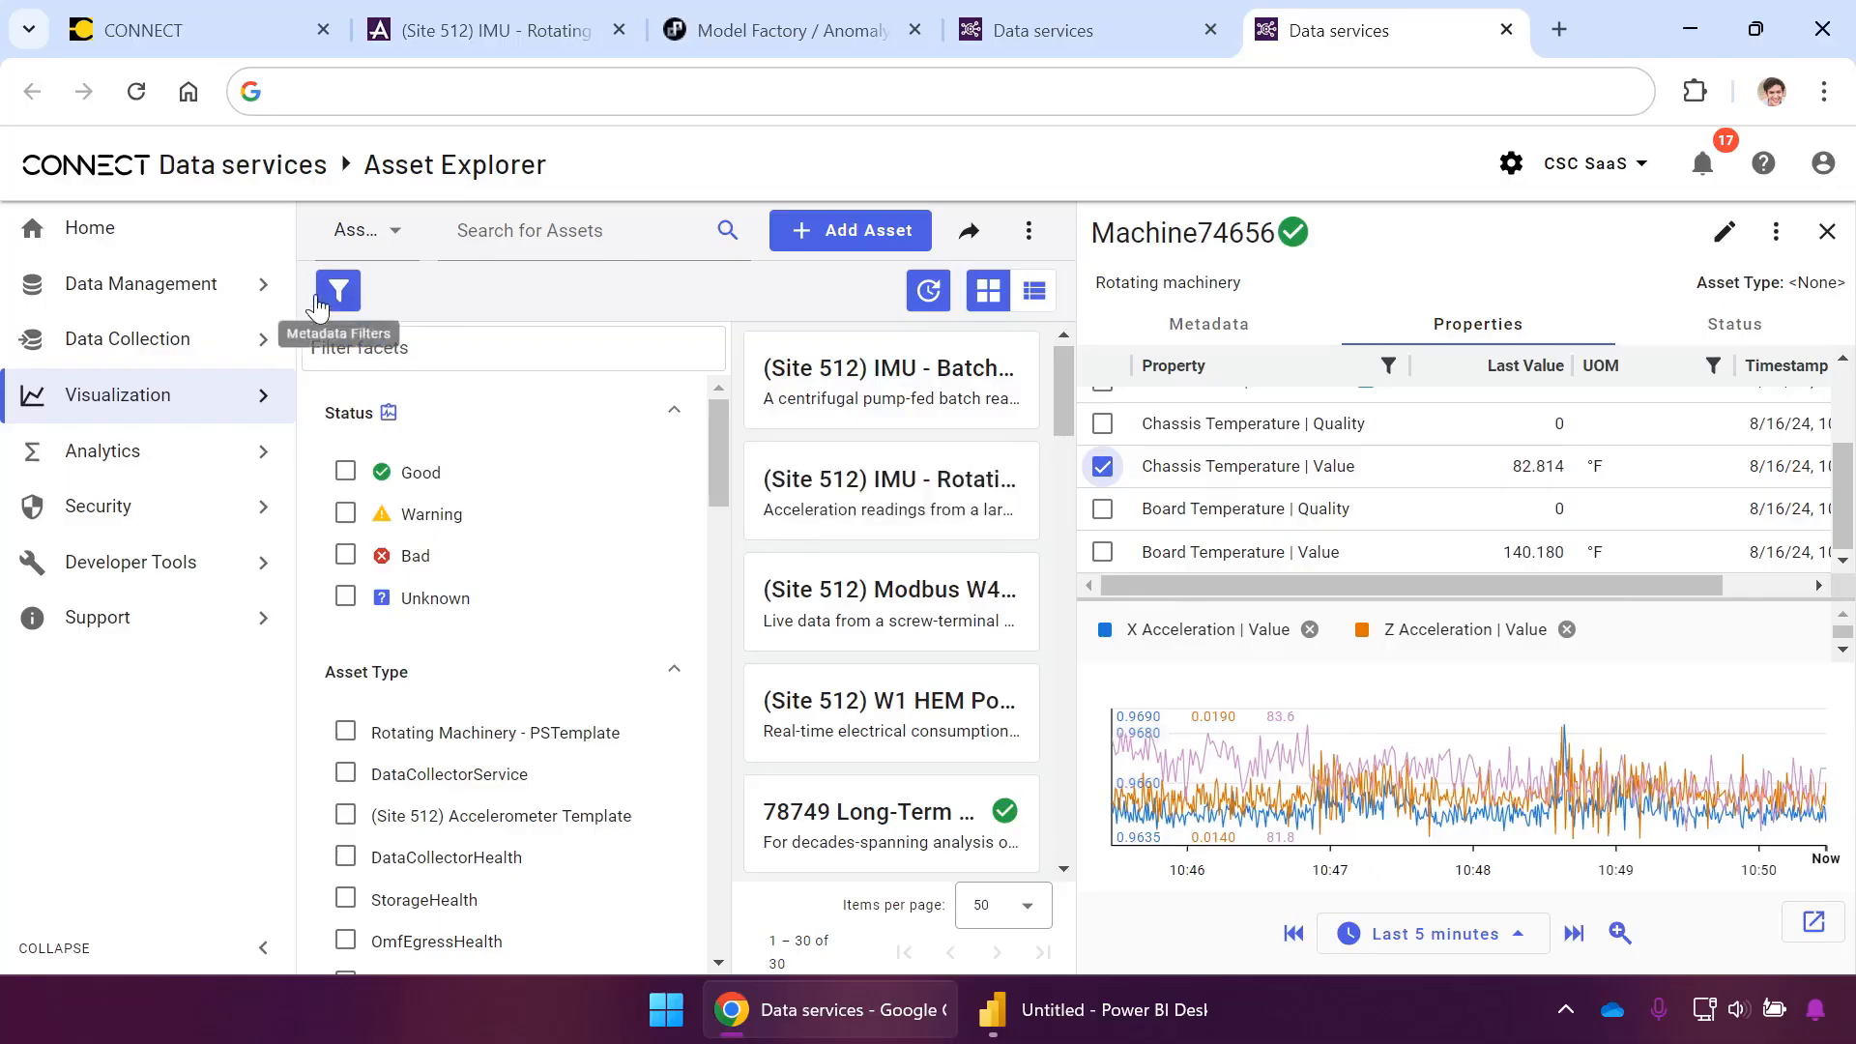
mouse_move(274, 287)
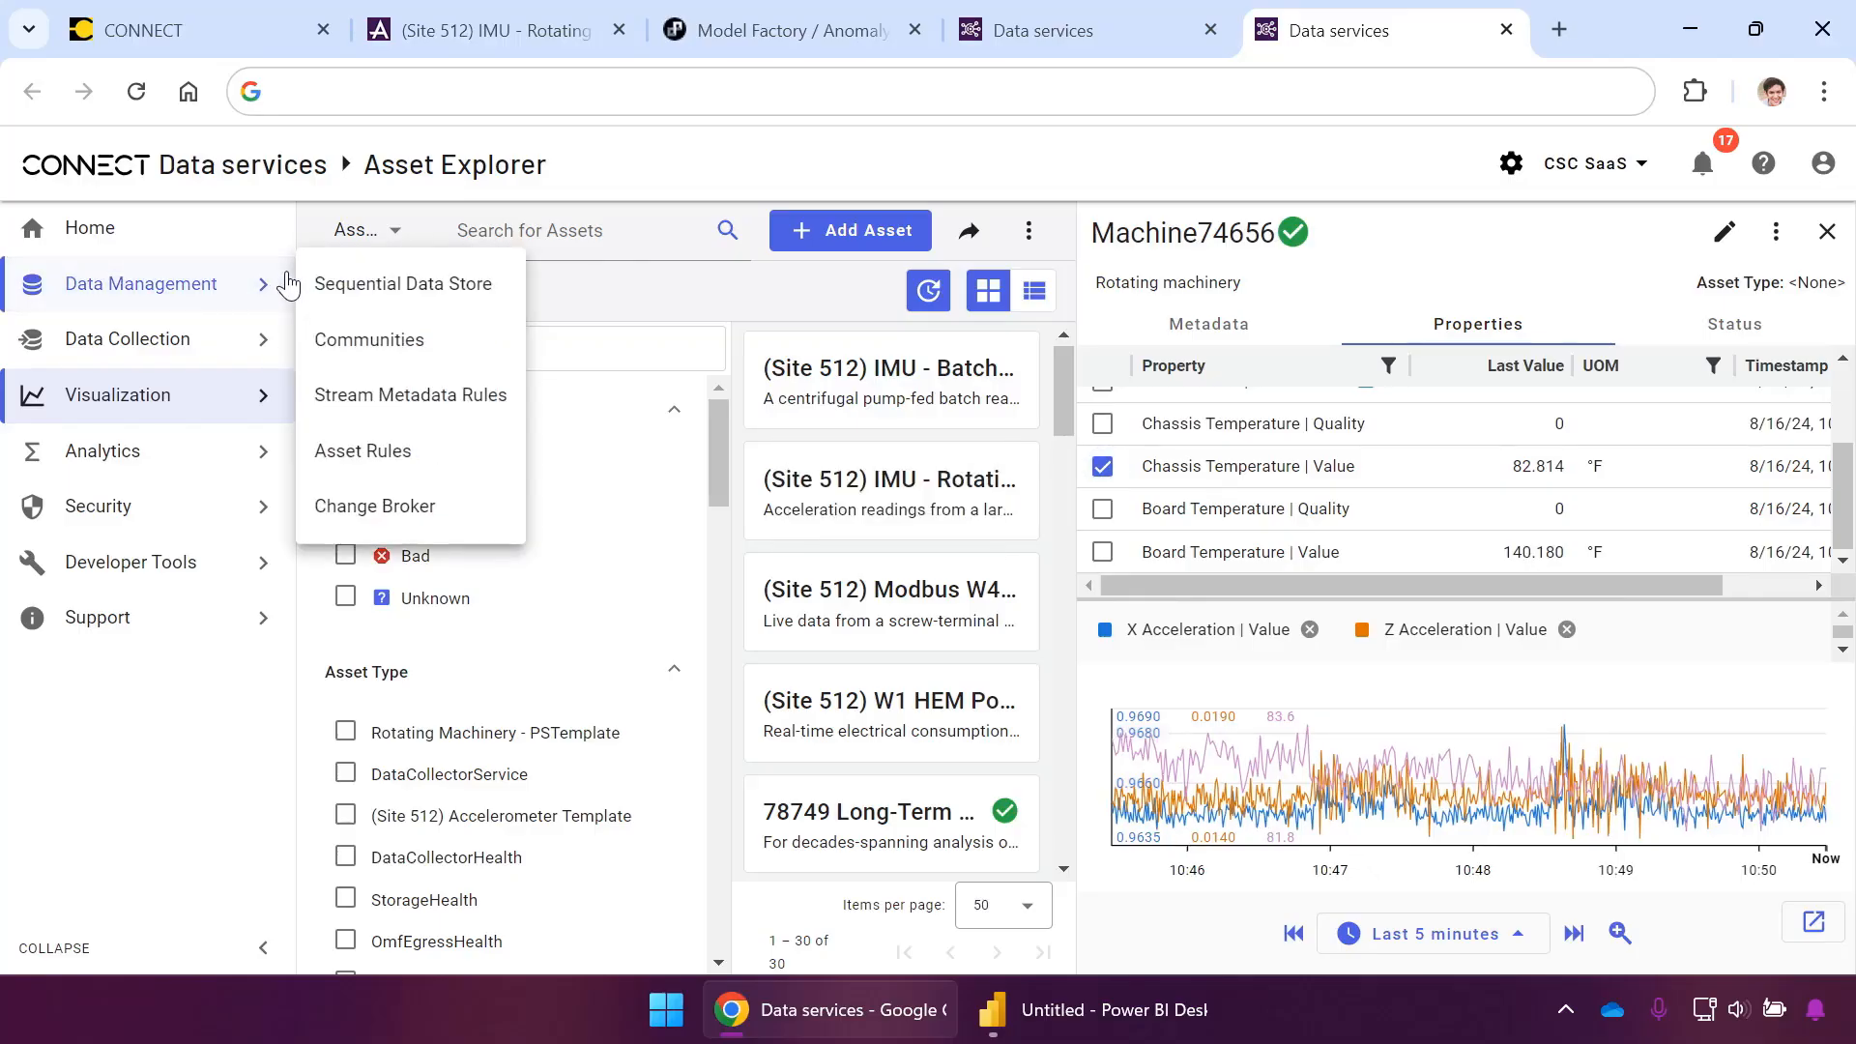
mouse_move(281, 338)
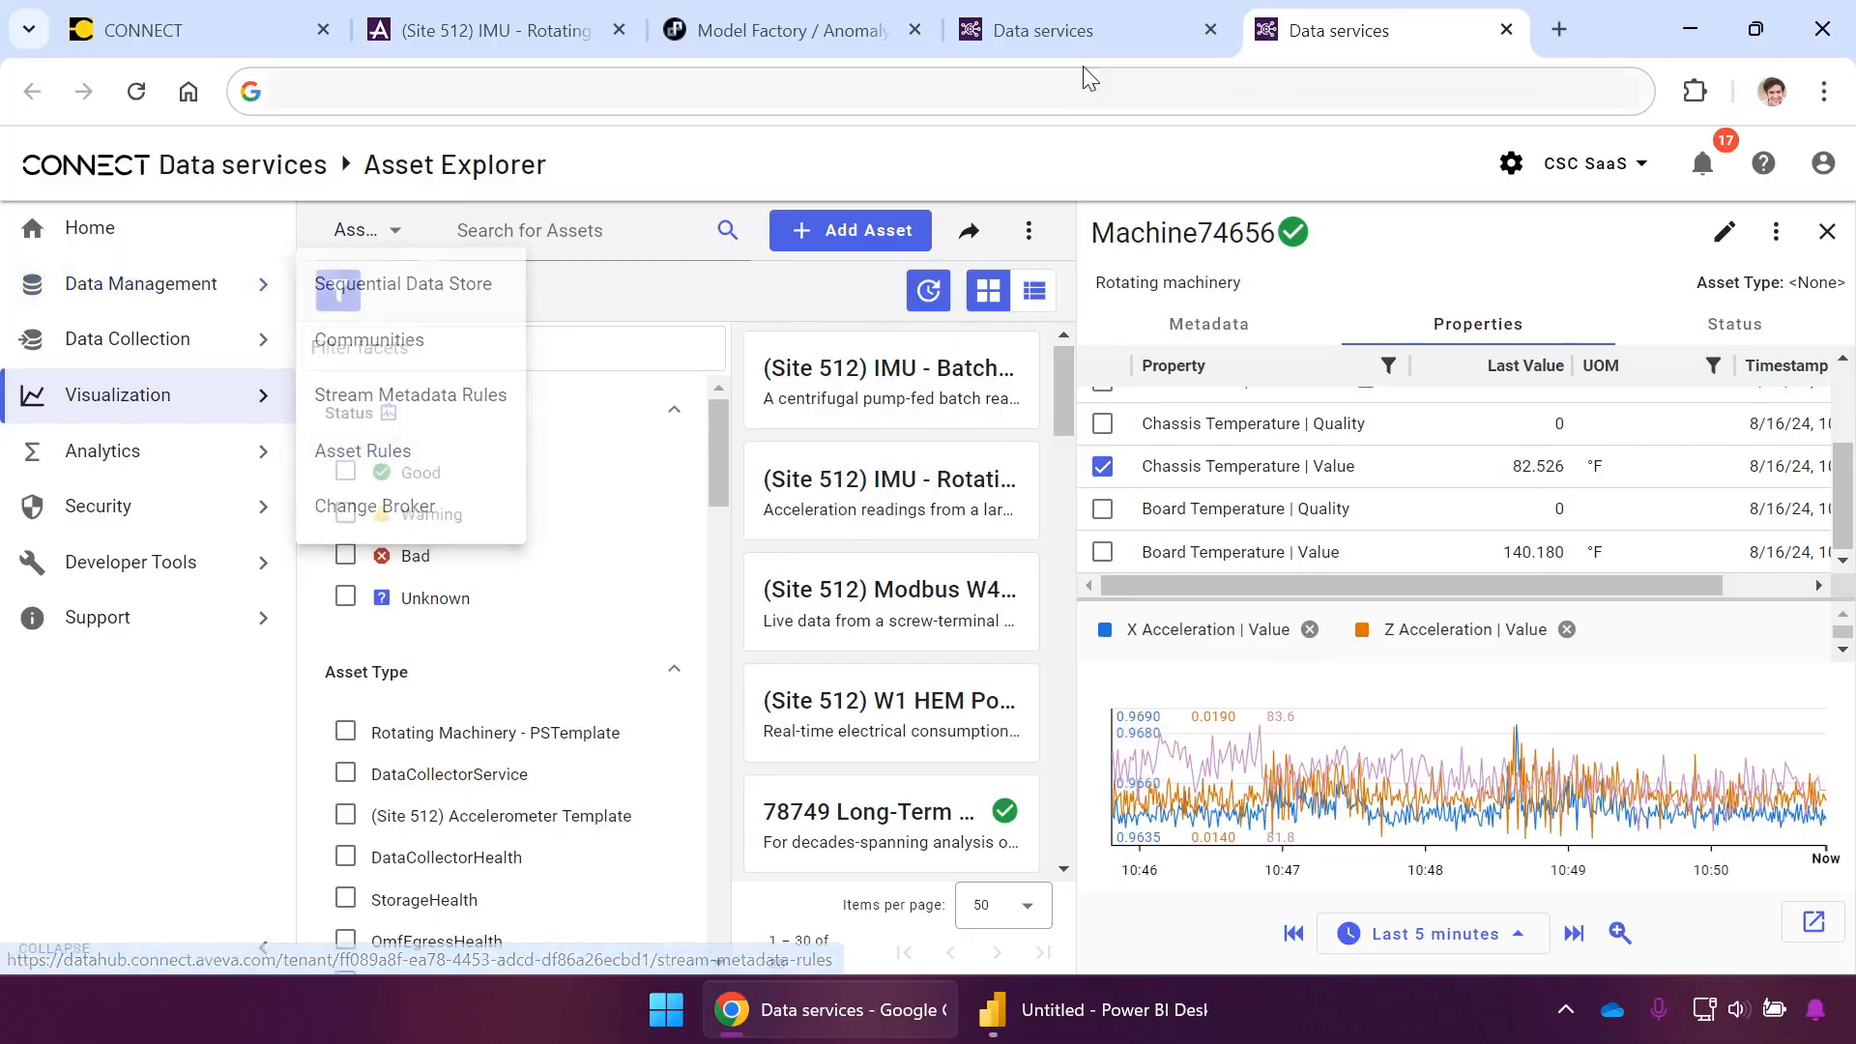
left_click(1100, 33)
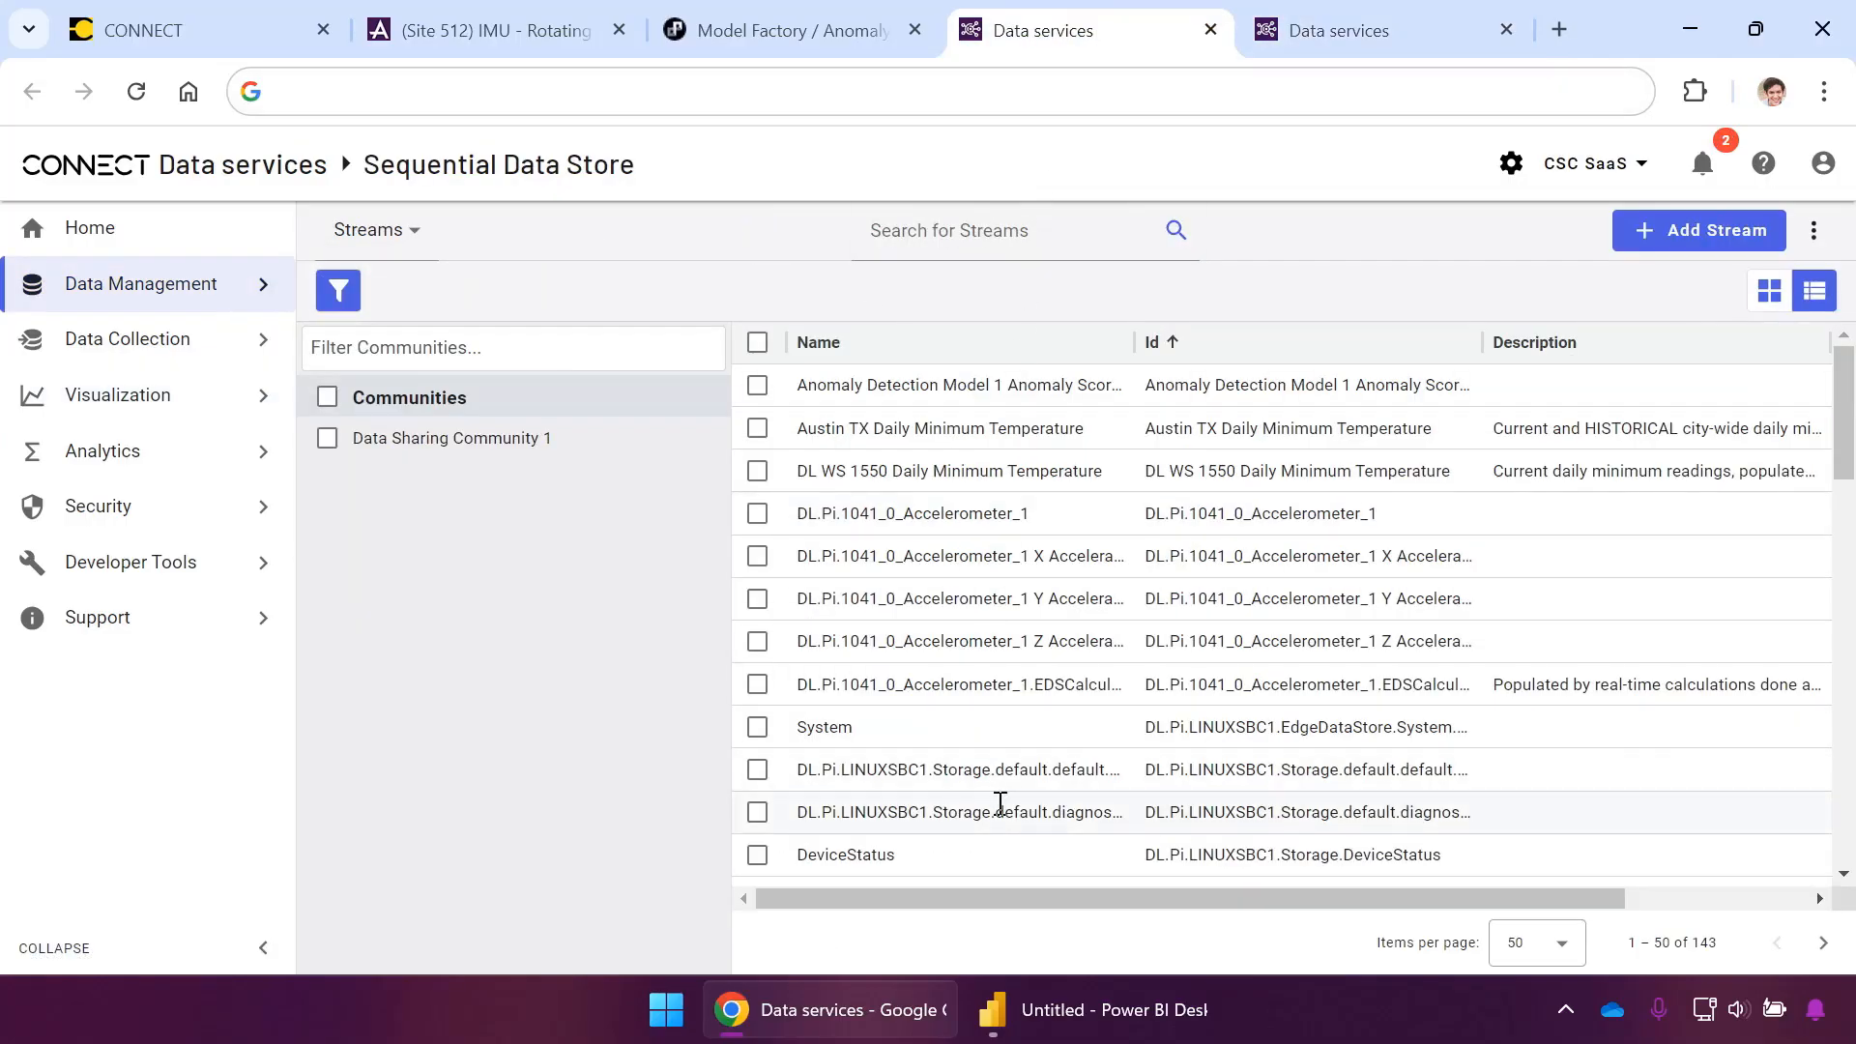
left_click(1369, 42)
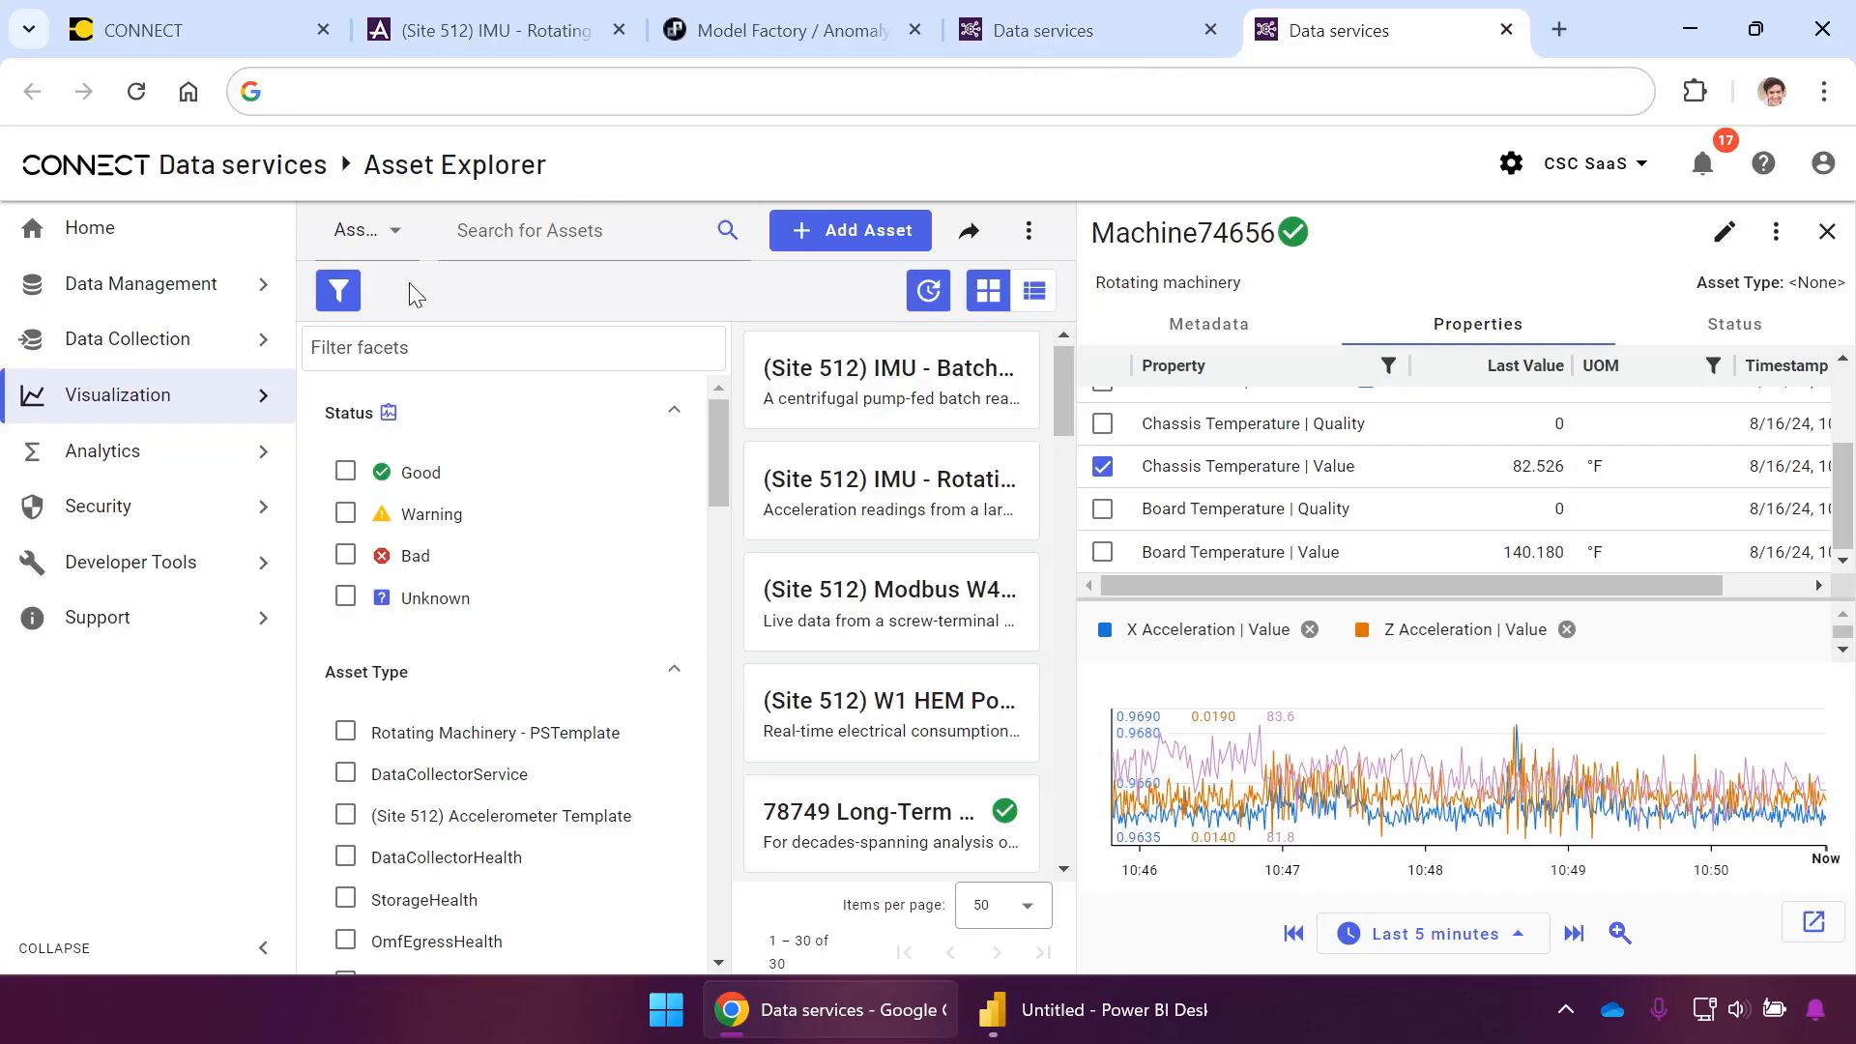
mouse_move(280, 563)
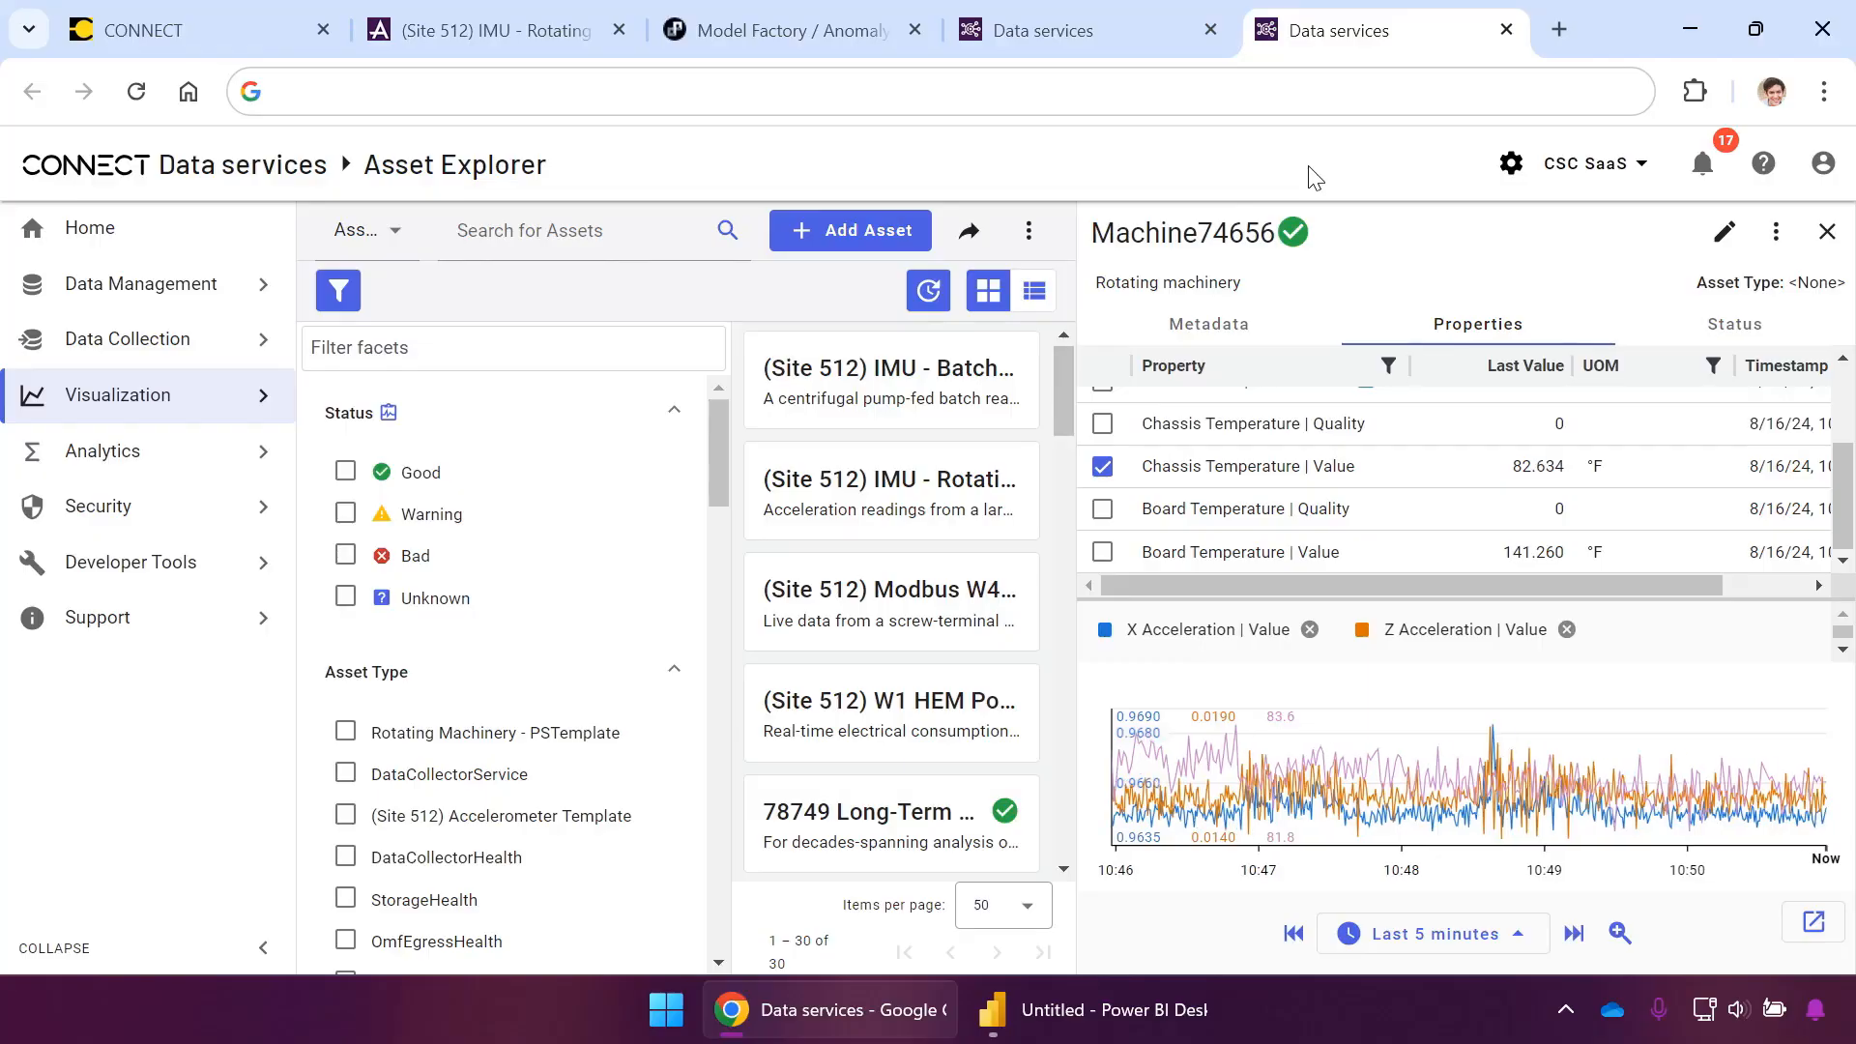
left_click(1133, 29)
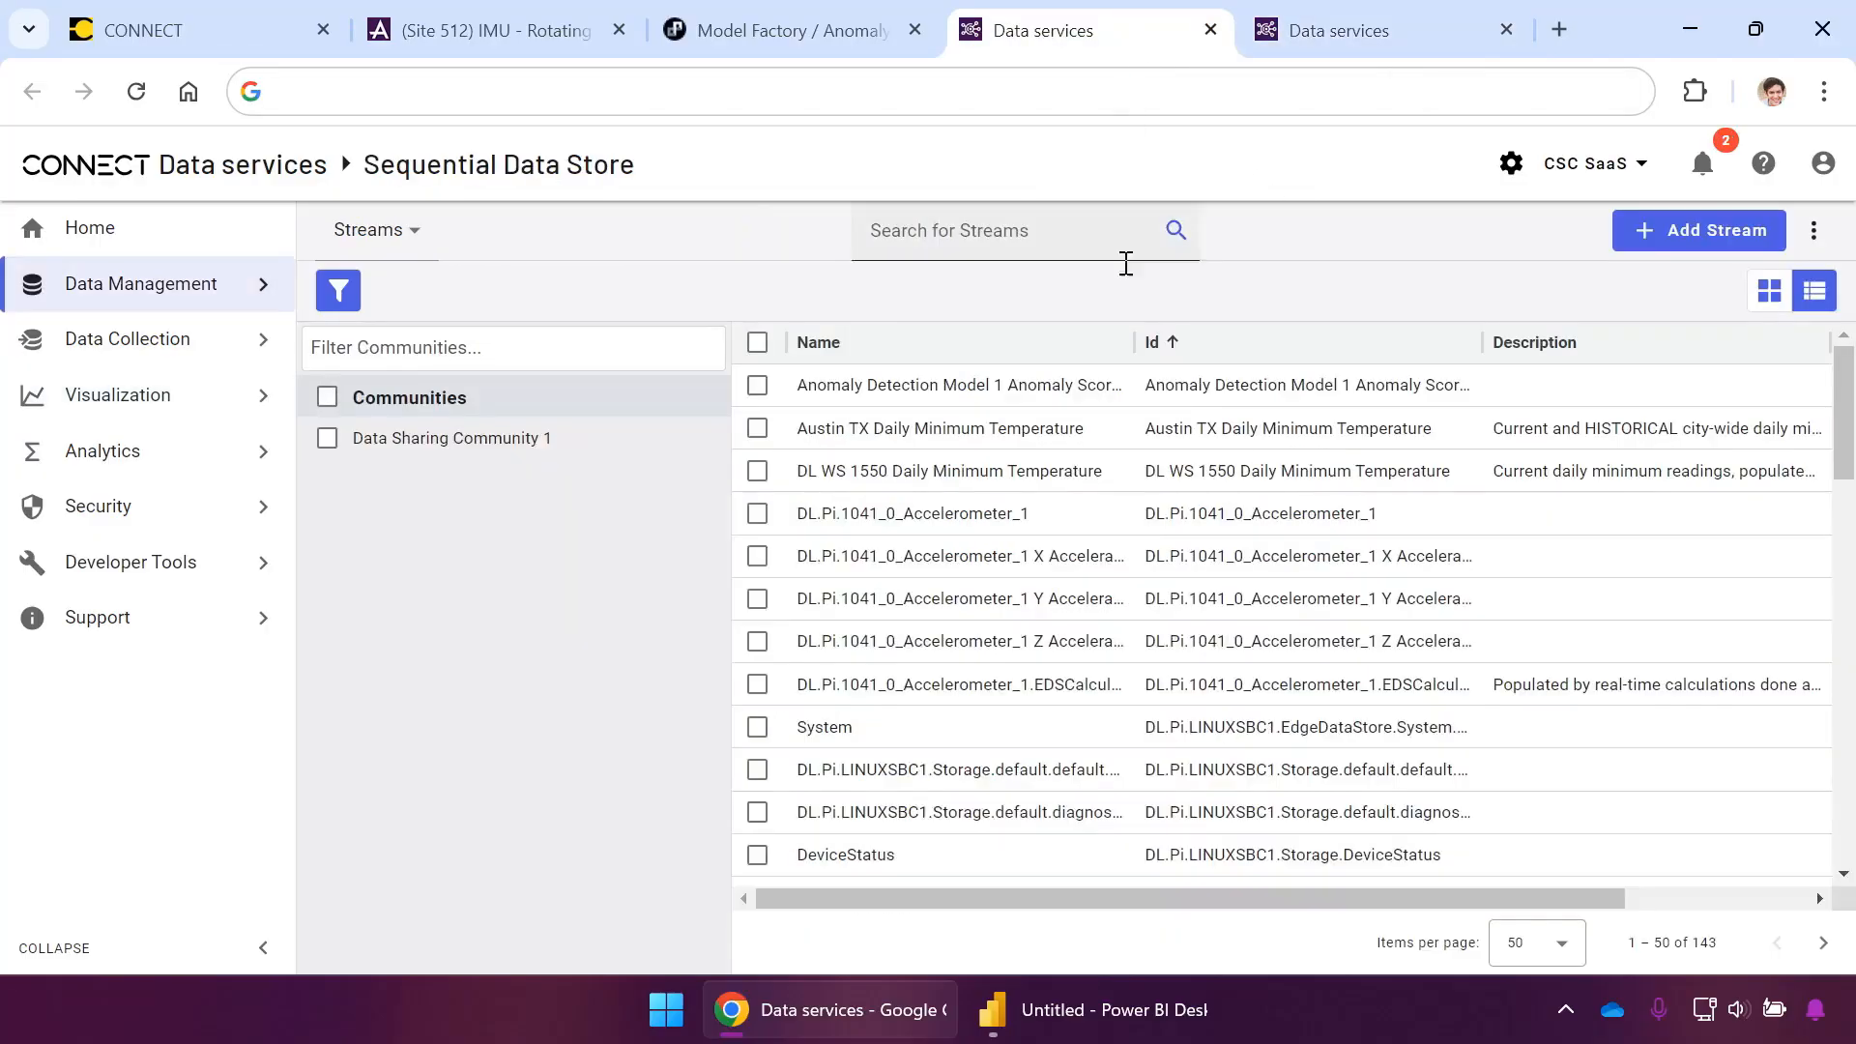
left_click(1392, 27)
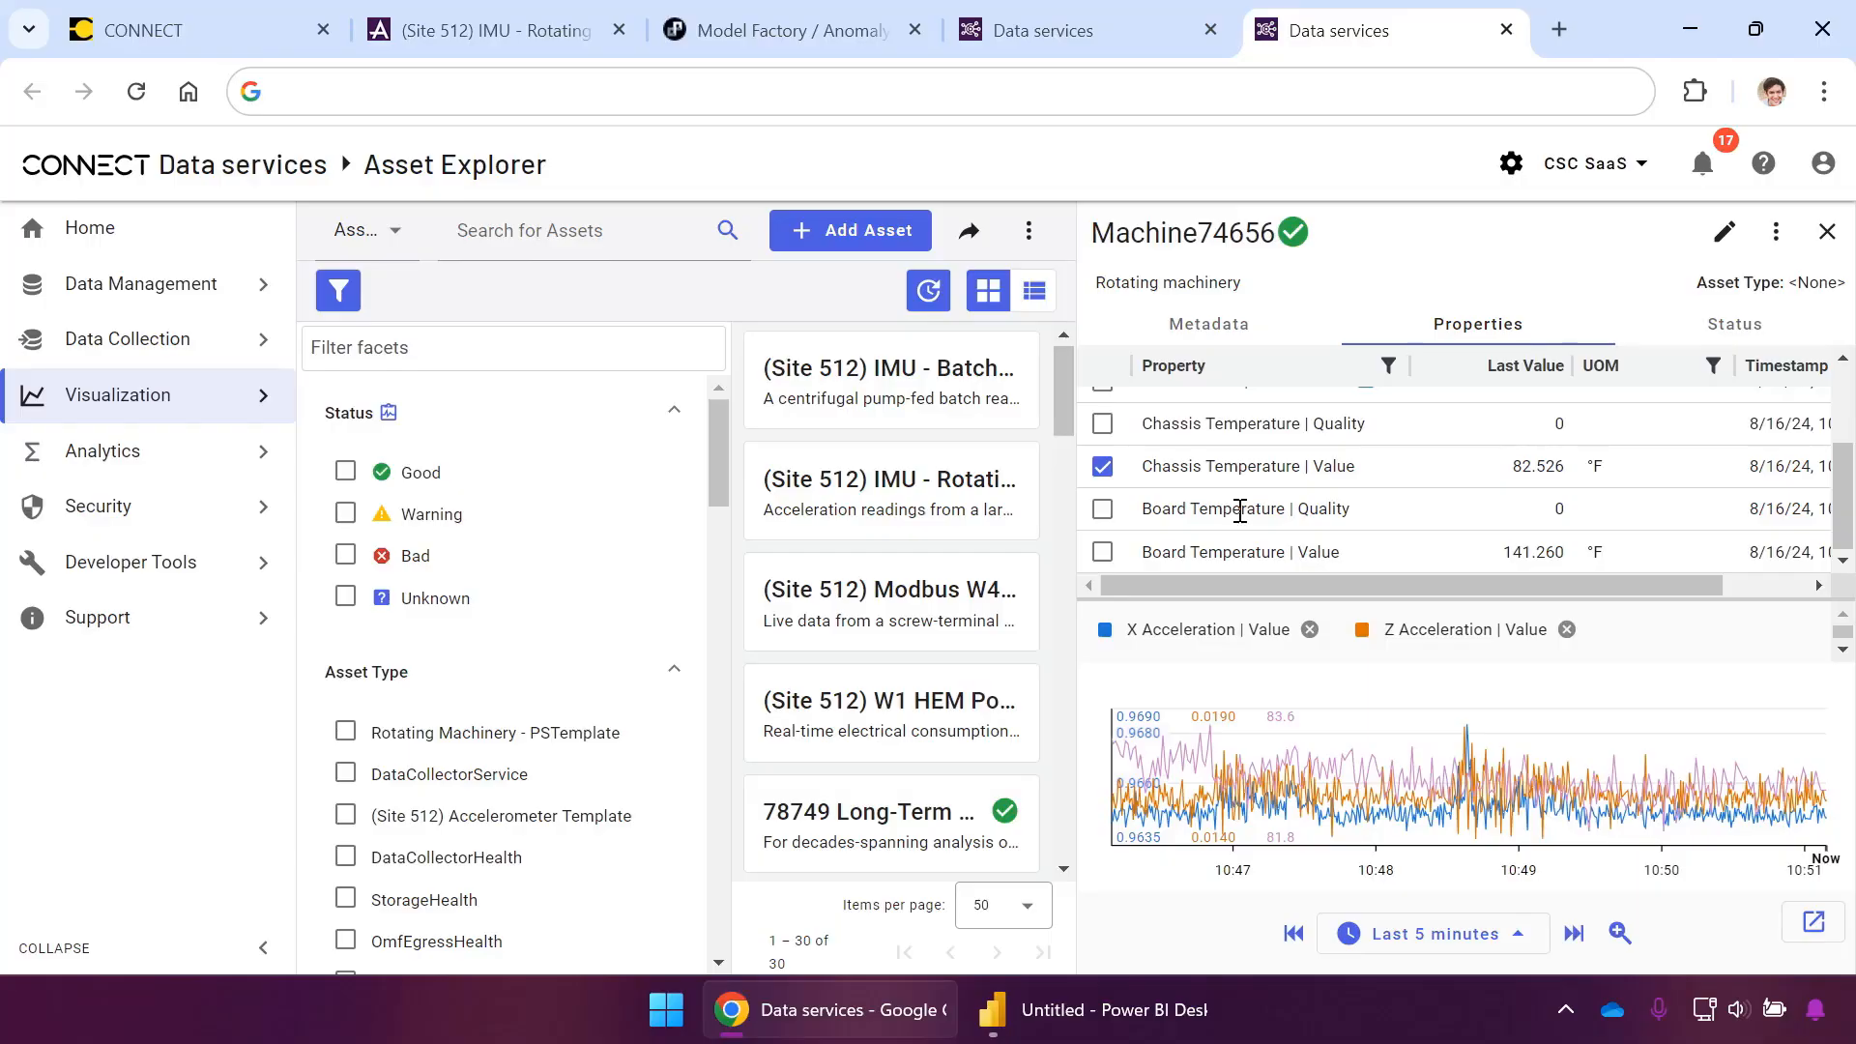
left_click(474, 20)
left_click(1373, 31)
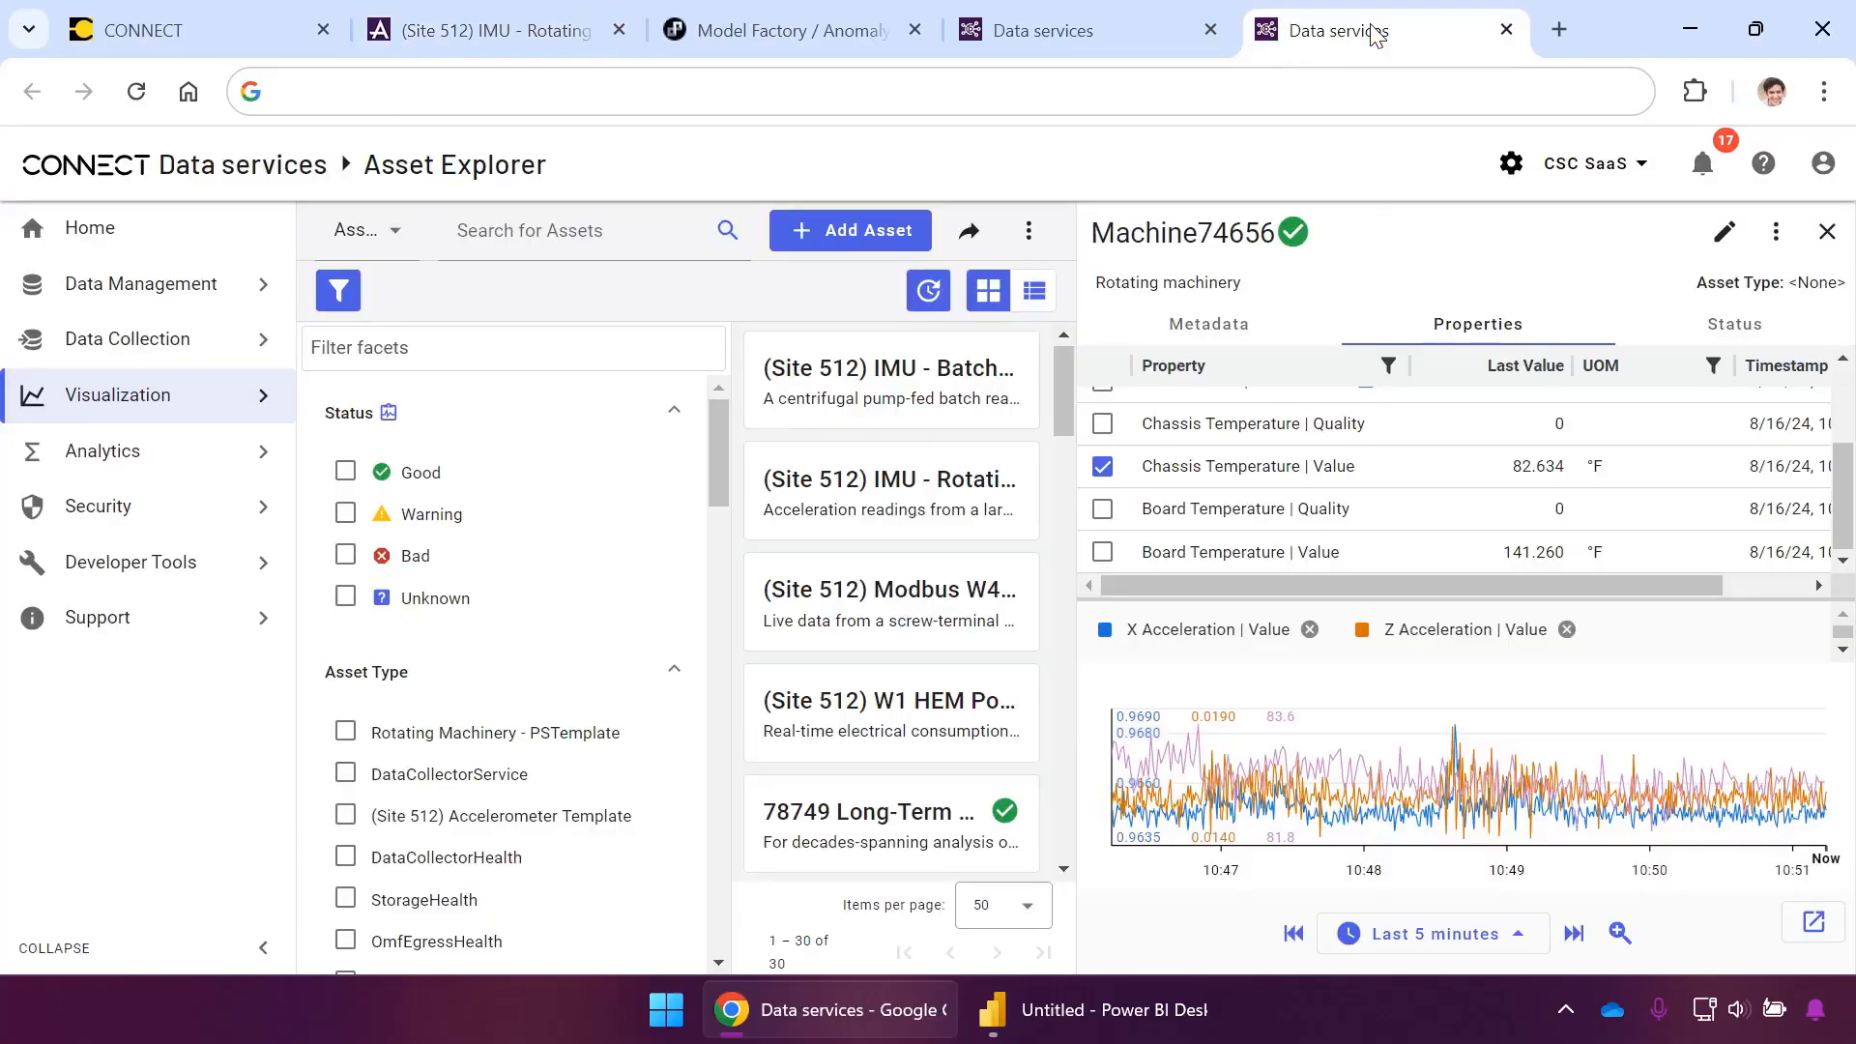